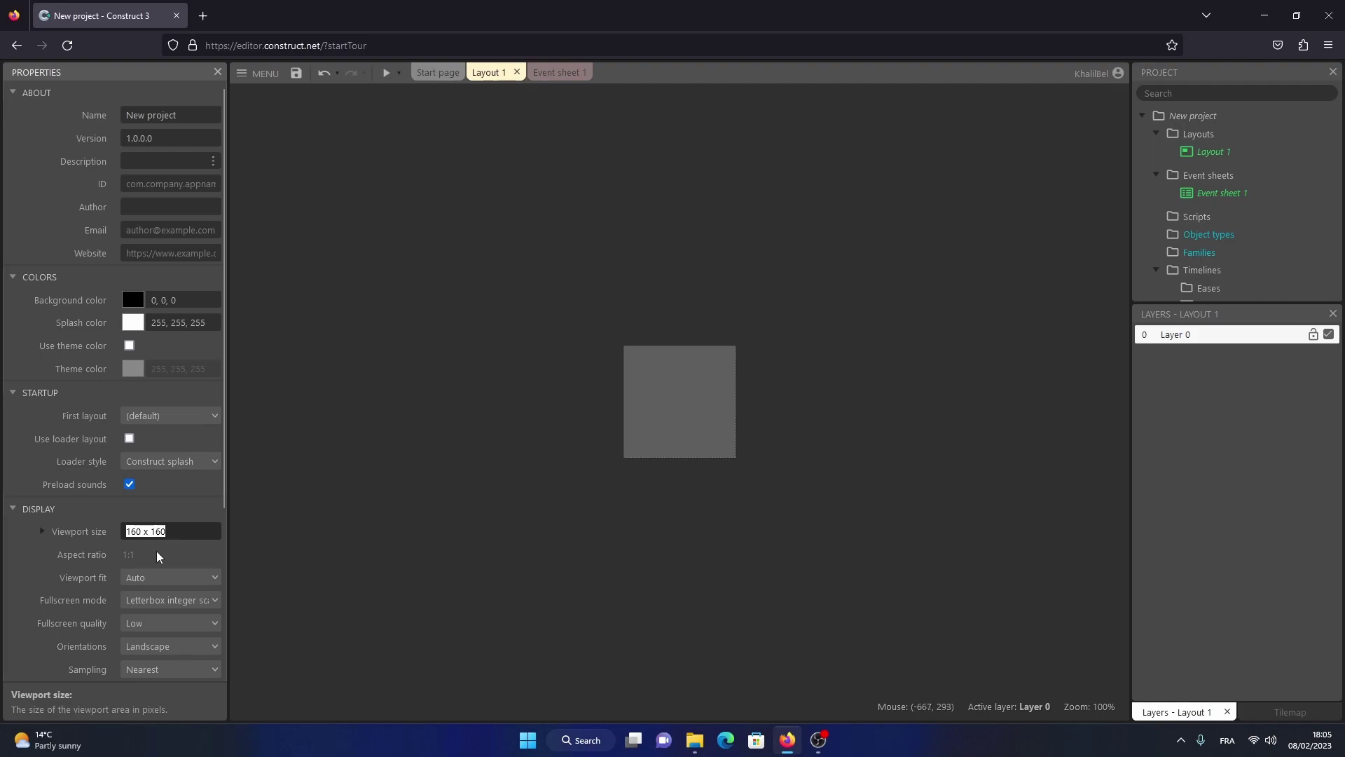
- Set the project's sampling mode to Nearest
click(164, 604)
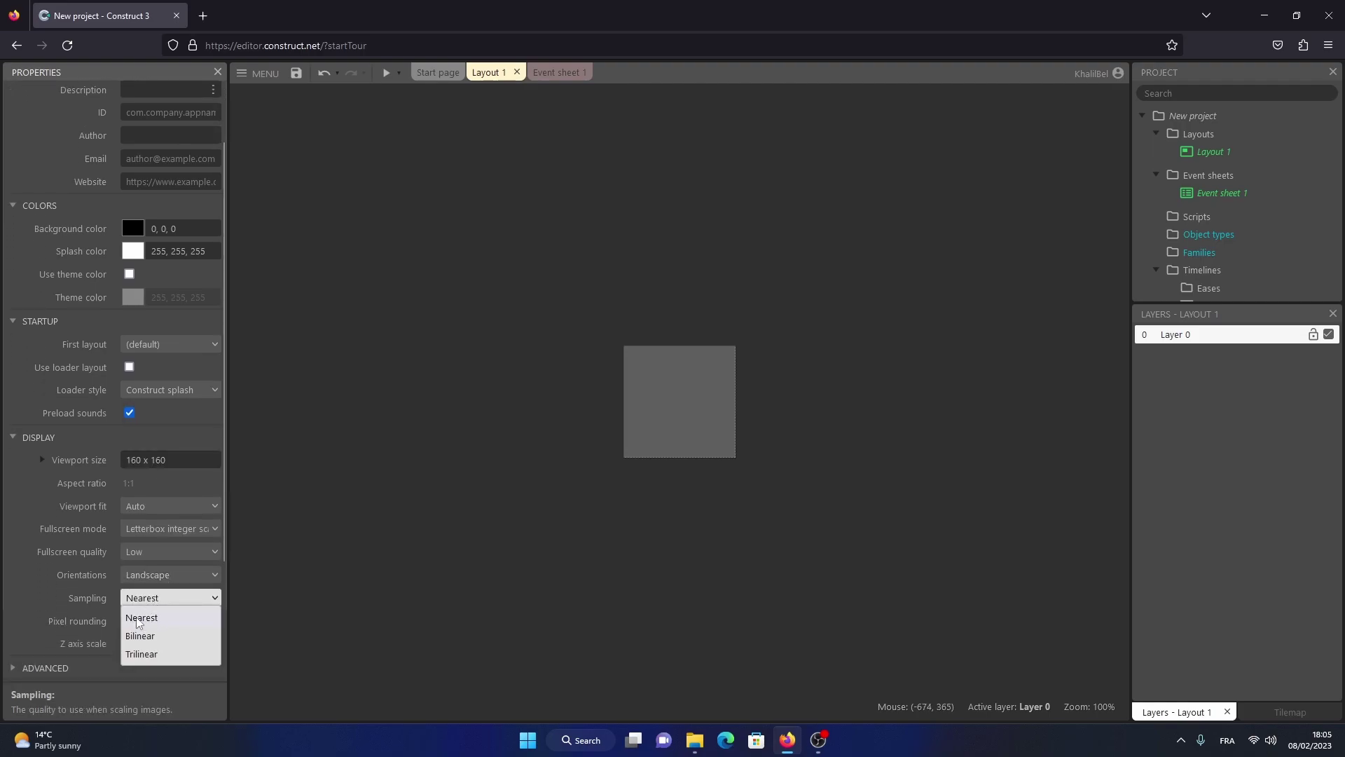
click(141, 619)
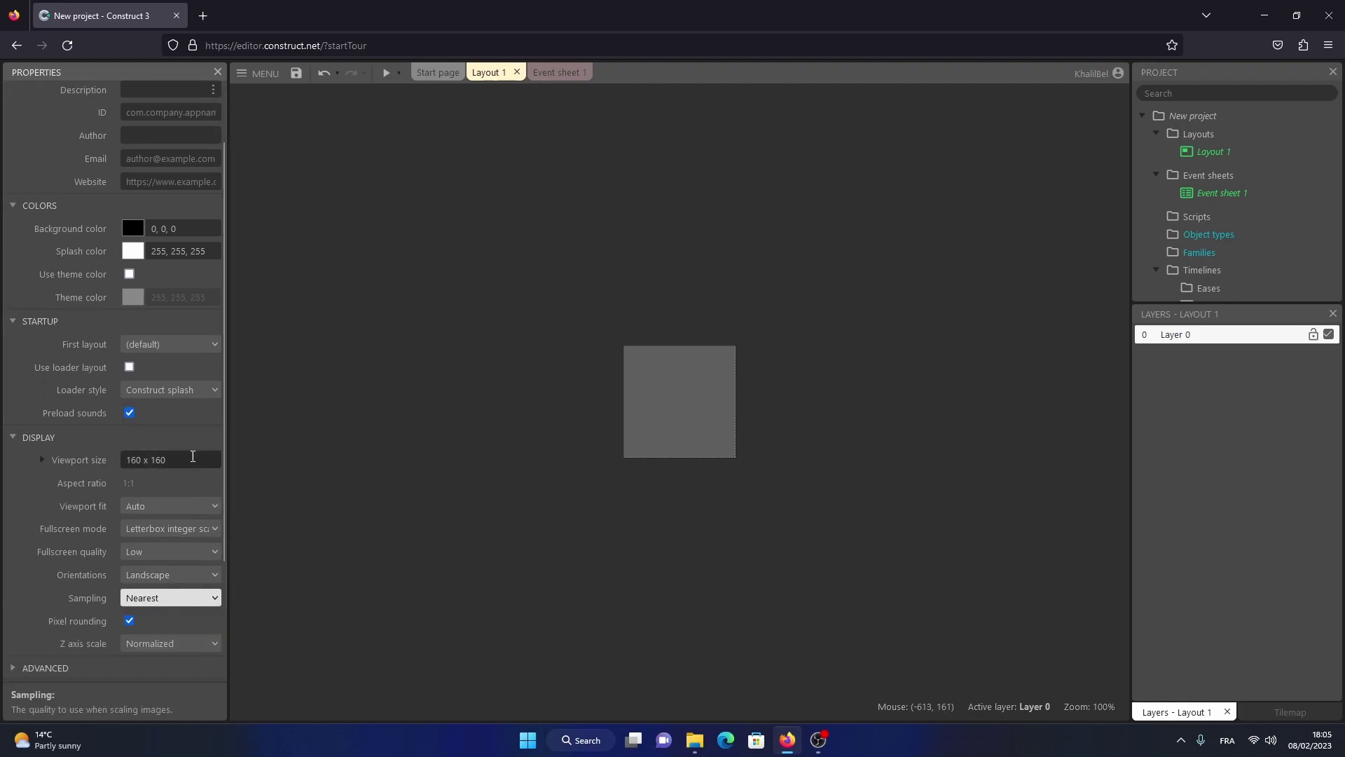
- Set Layout 1's grid size to 4 x 4 and enable snapping to the grid
click(314, 502)
click(179, 398)
text(4x4)
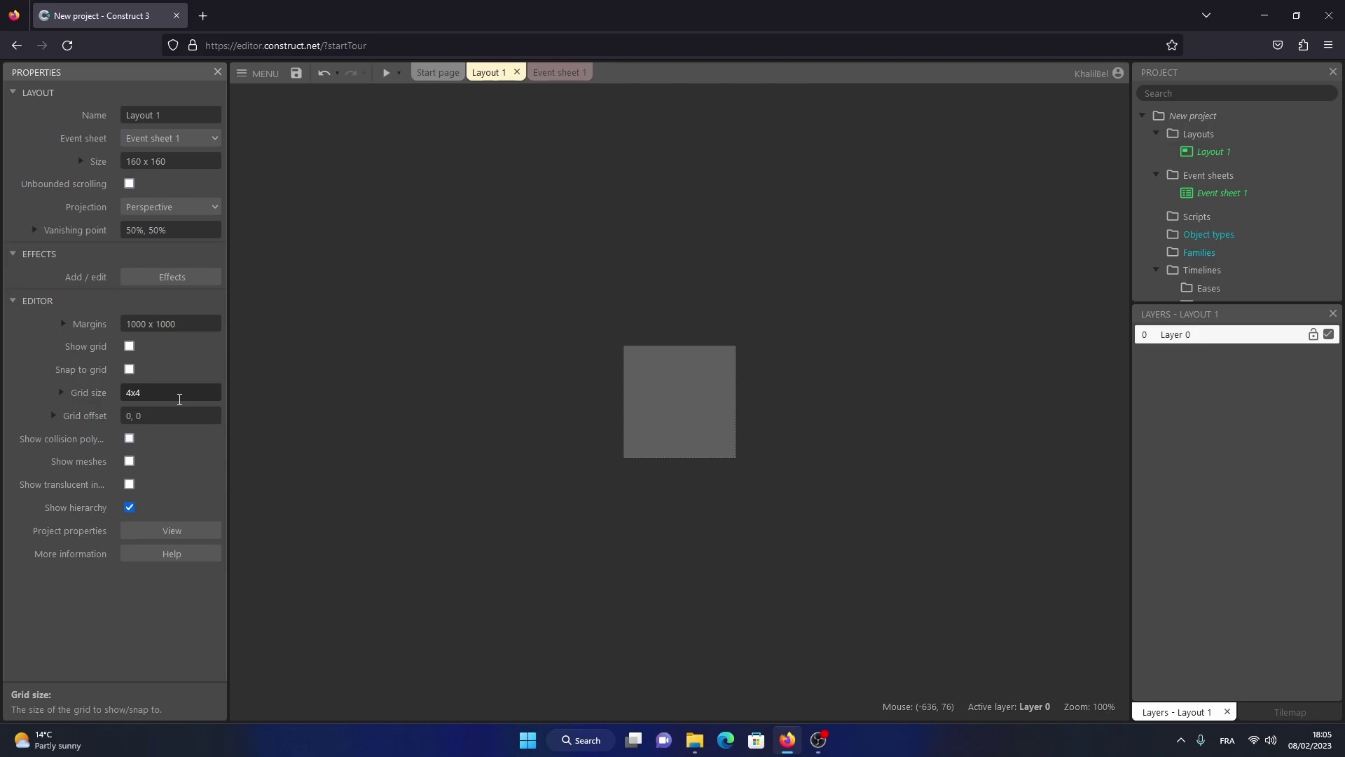
click(130, 368)
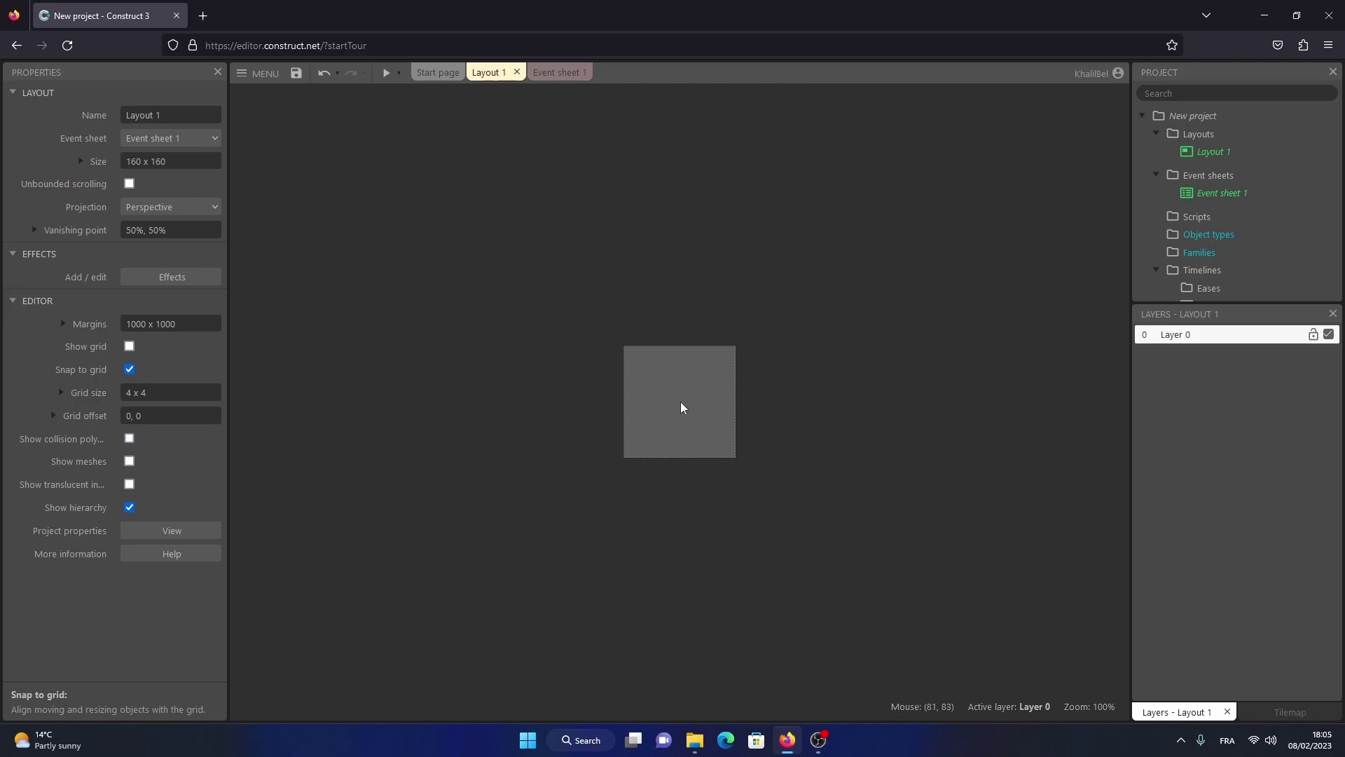
ctrl+scroll(695, 398, up, 12)
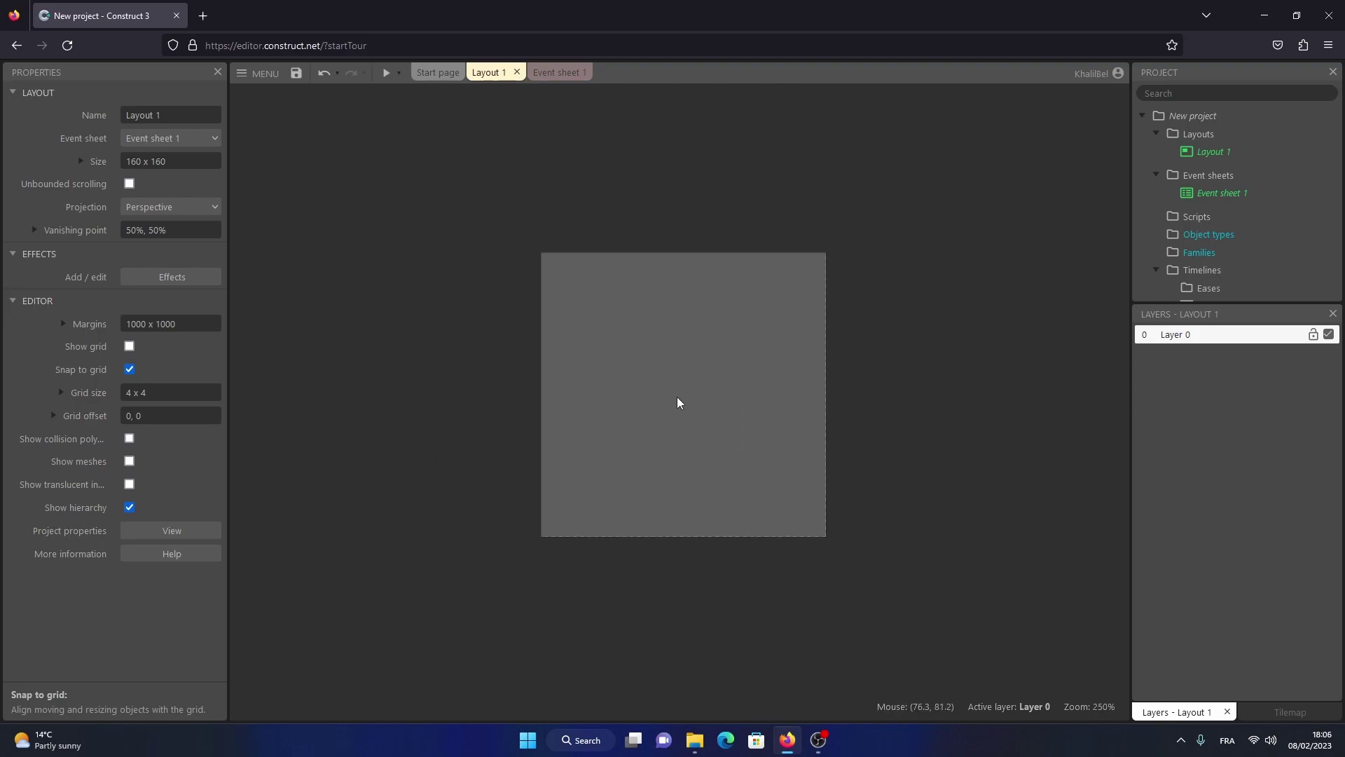
ctrl+scroll(679, 390, up, 1)
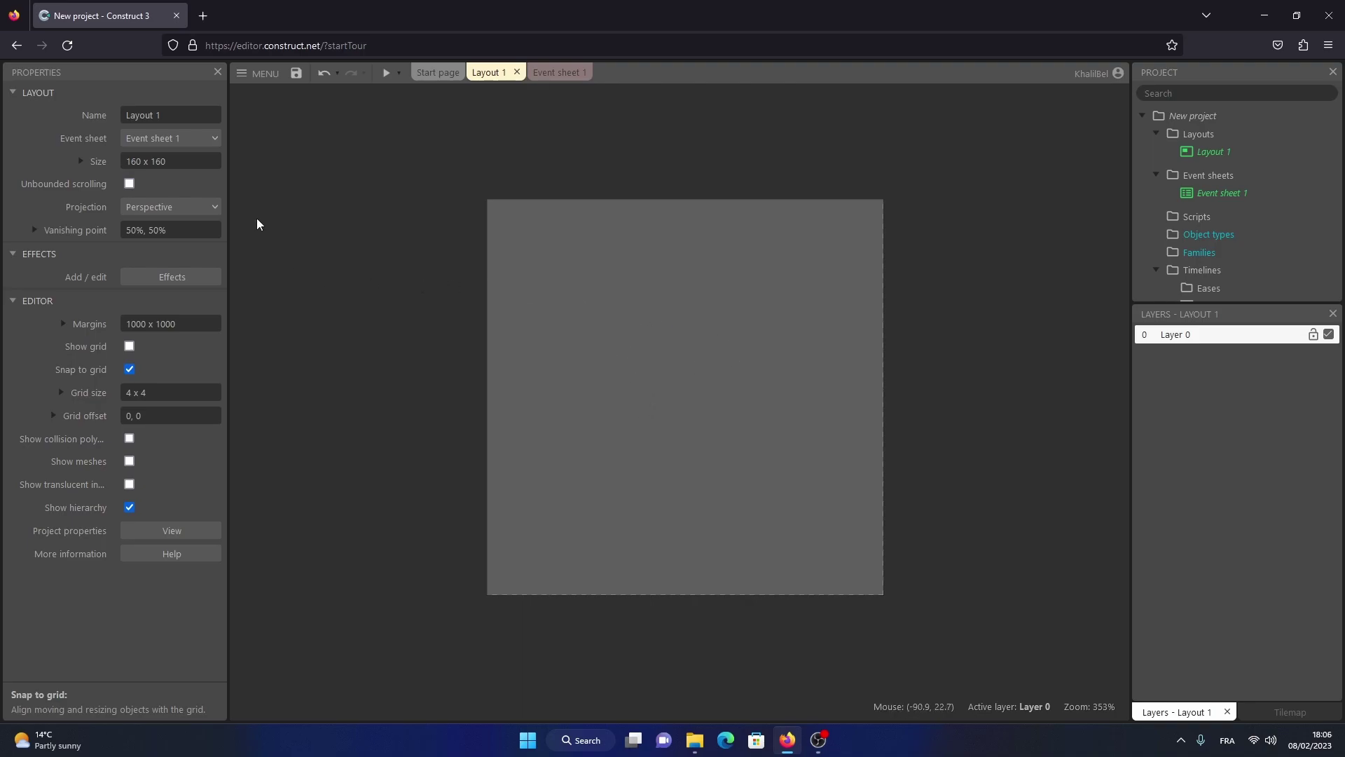
right_click(625, 292)
click(659, 299)
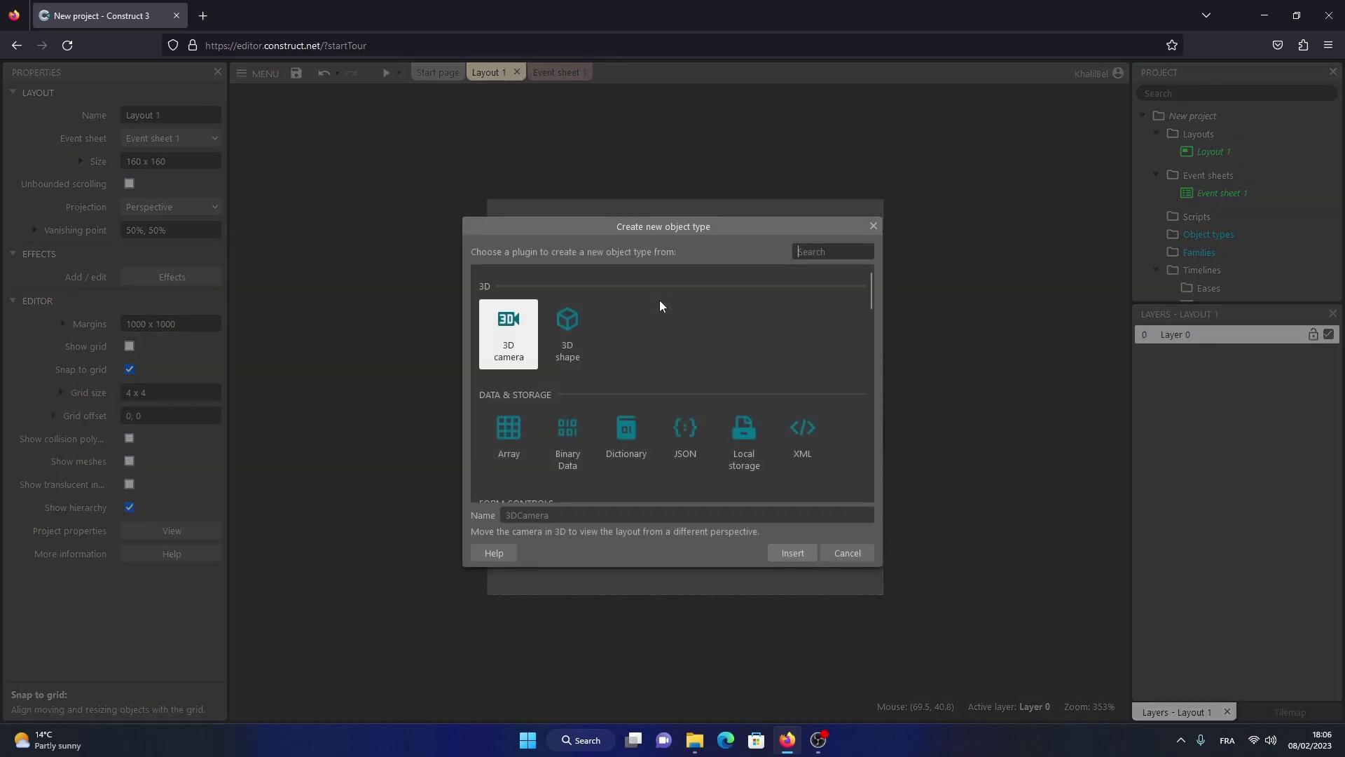
scroll(639, 380, down, 5)
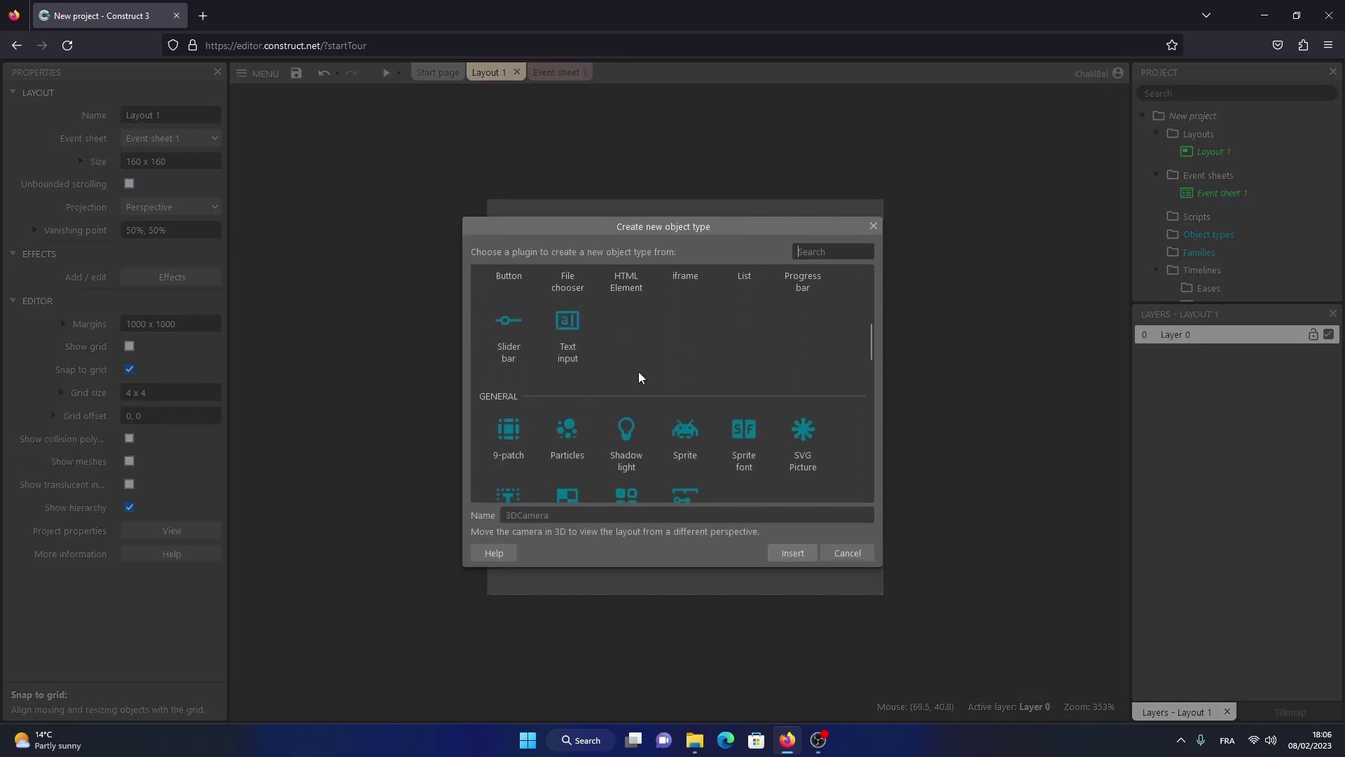
click(872, 225)
- Rename the layer Layer 0 as Lay_World
click(1195, 338)
right_click(1194, 339)
click(1227, 425)
text(Lay_World)
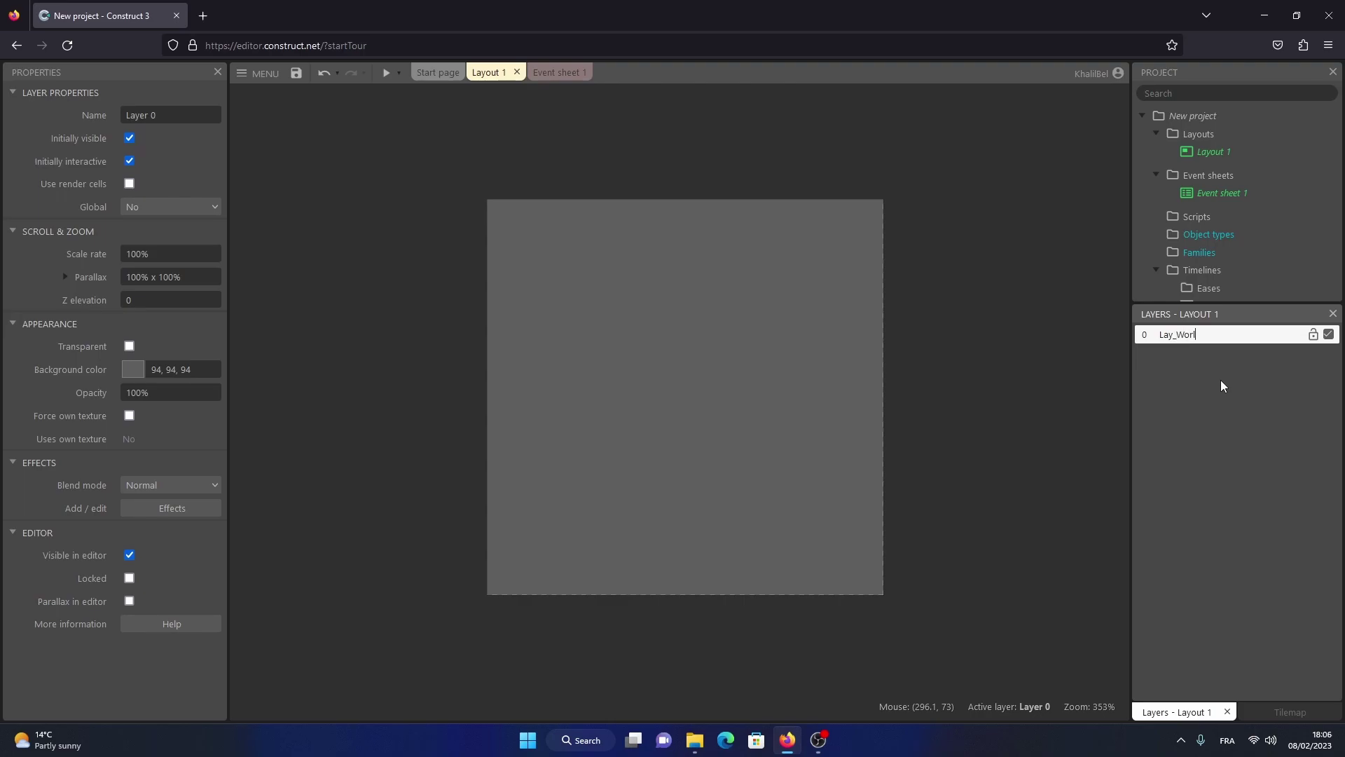
key(Return)
- Add a new layer above Lay_World and name it Lay_Player
right_click(1176, 386)
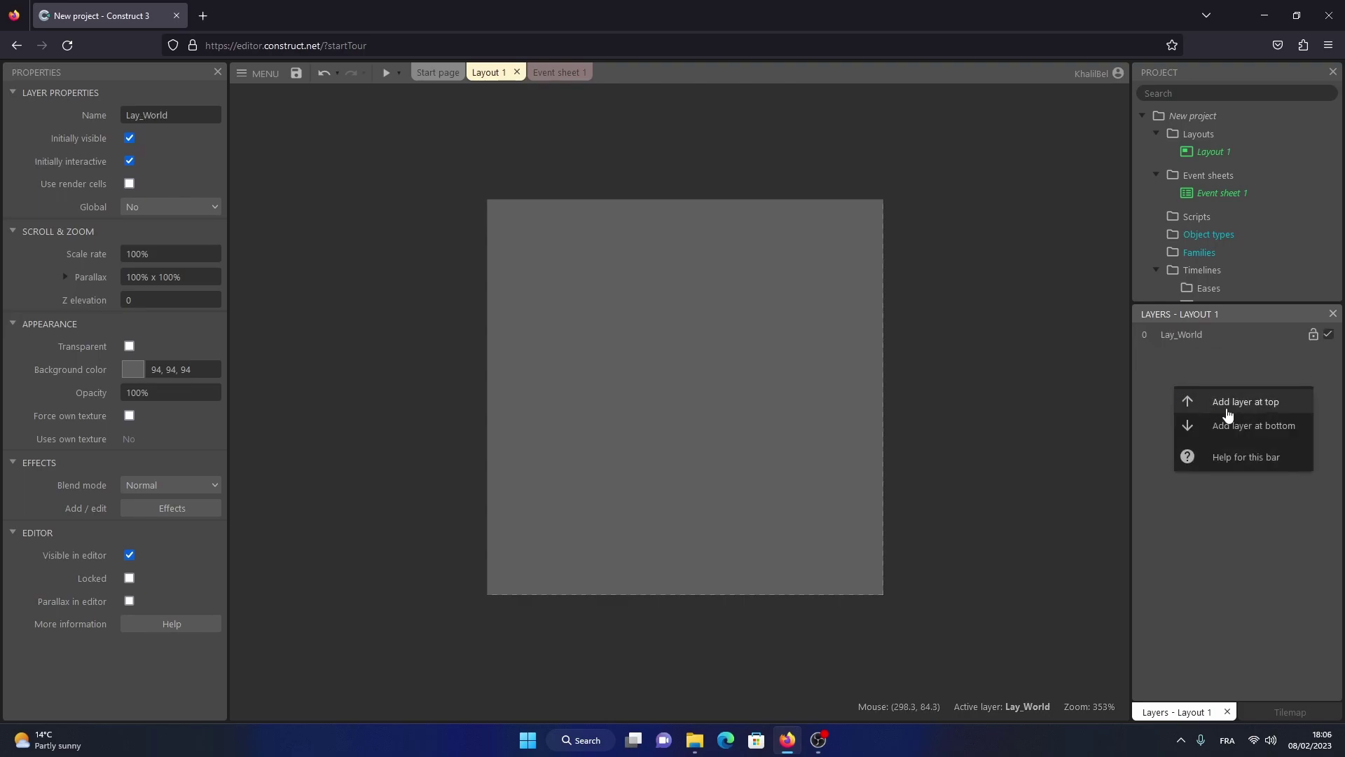
click(1224, 414)
text(Lay8pl)
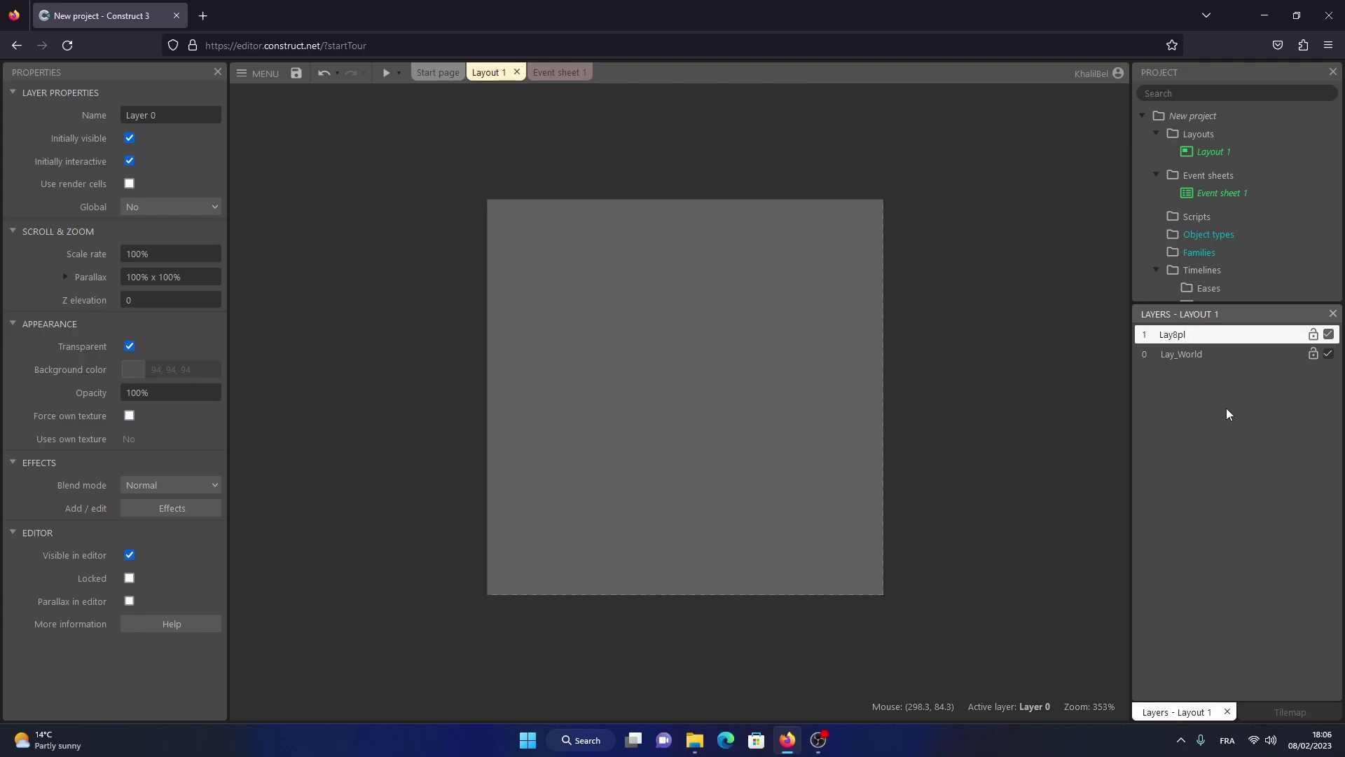
key(BackSpace)
key(BackSpace)
text(_Player)
key(Return)
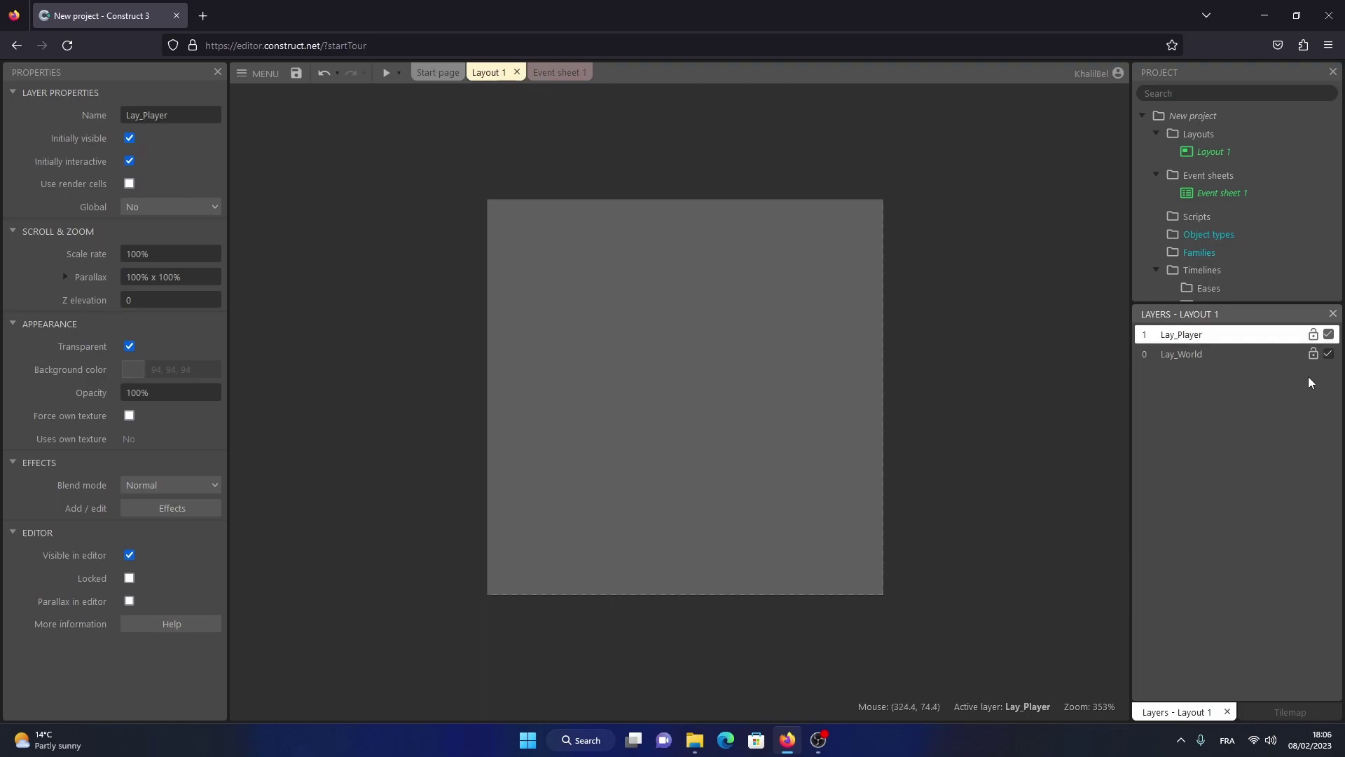
- Insert a Tilemap object named Wall on the Lay_World layer
click(1187, 362)
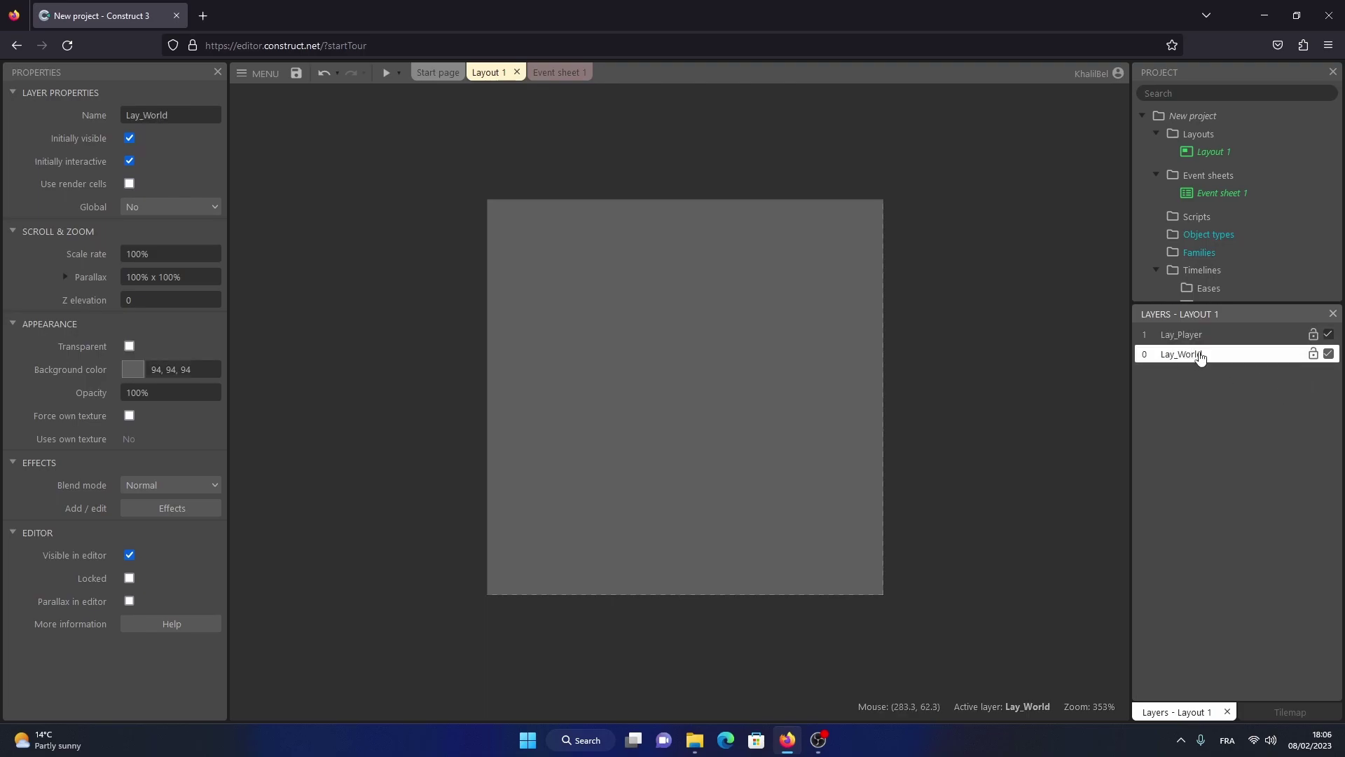
right_click(809, 360)
click(843, 371)
scroll(747, 360, down, 6)
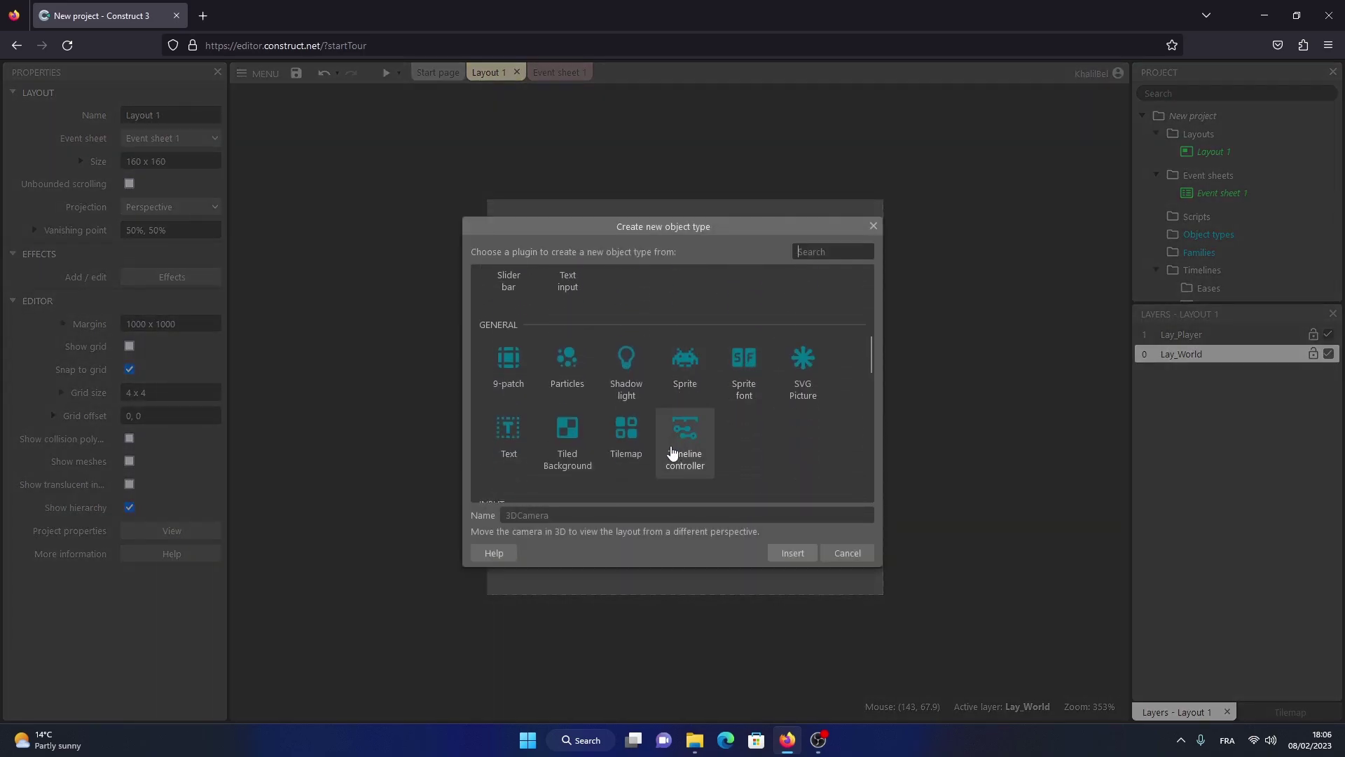
click(629, 452)
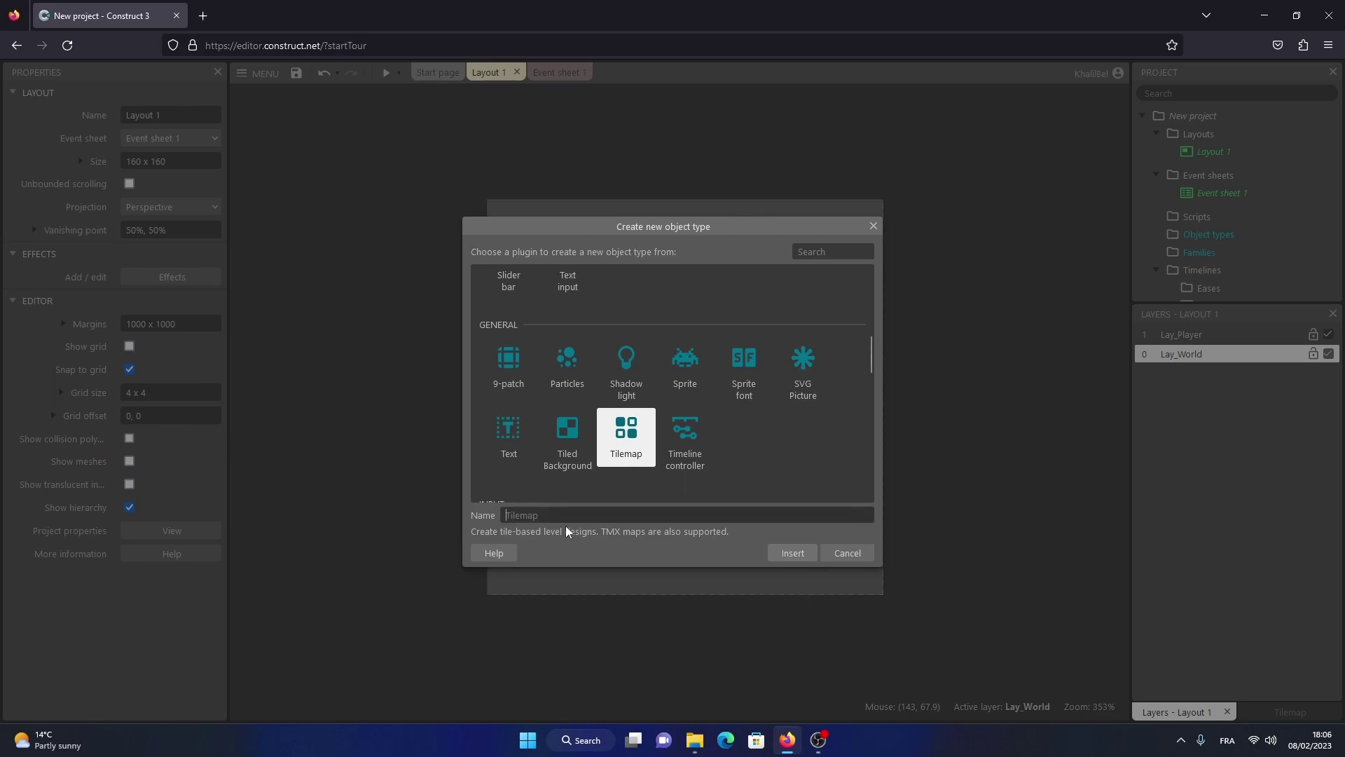
text(Wall)
click(777, 559)
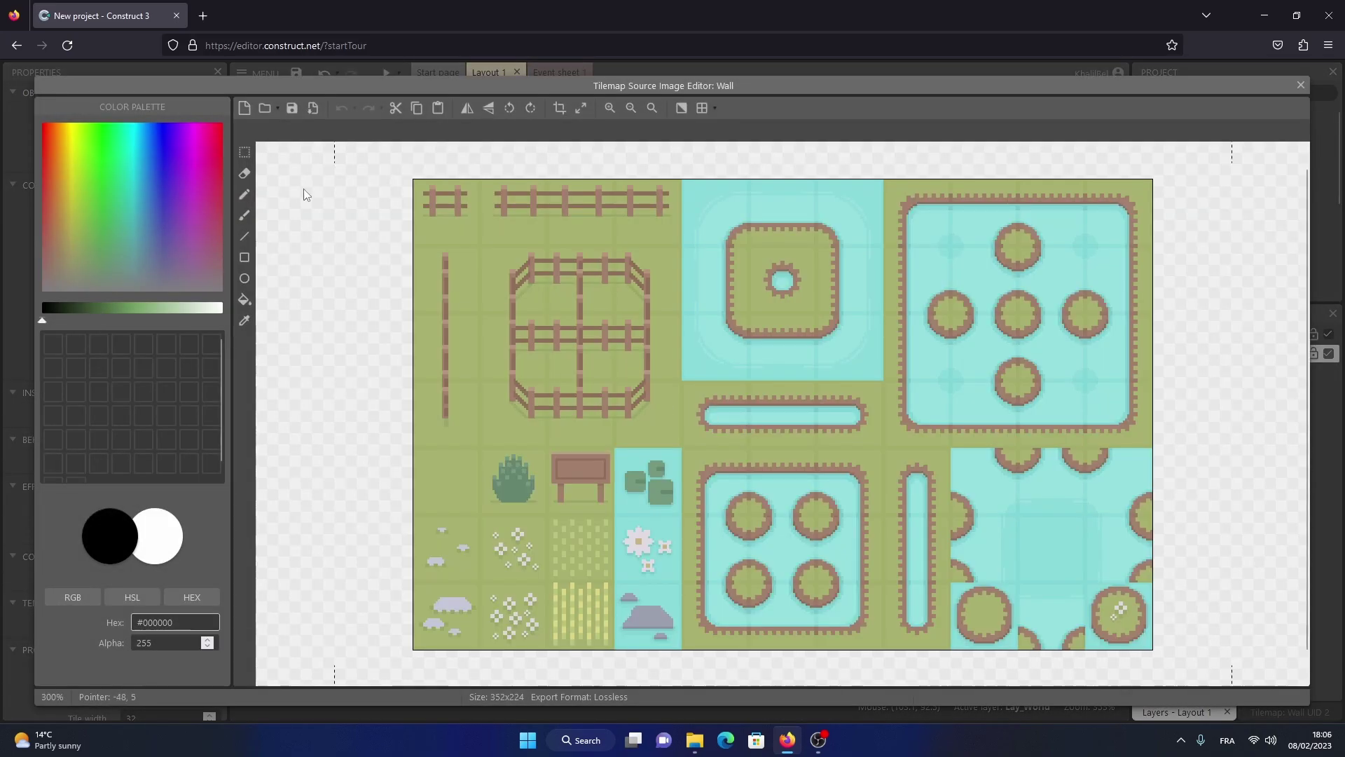
- Clear the default image of the Wall tilemap and resize its canvas to 8 x 8 pixels
click(244, 107)
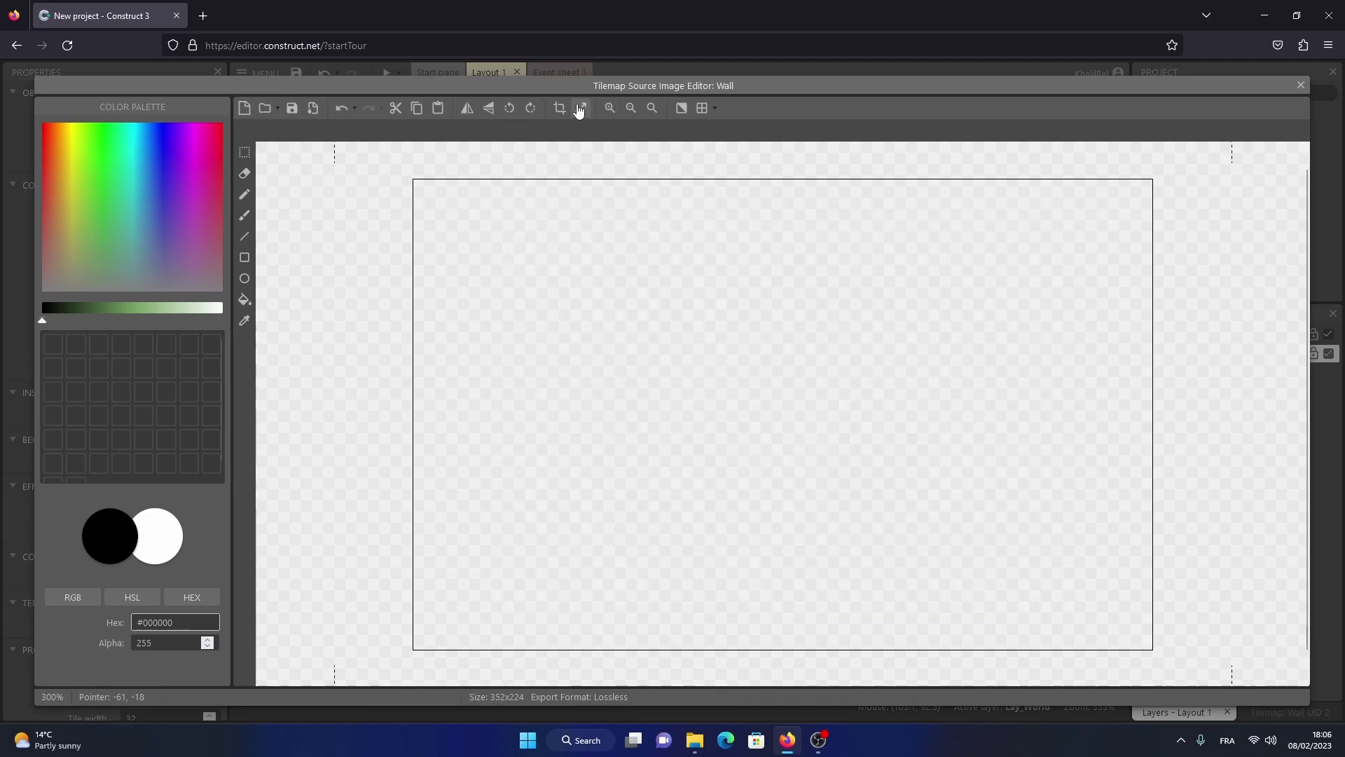
click(581, 108)
text(88)
double_click(698, 314)
double_click(700, 338)
text(8)
click(770, 482)
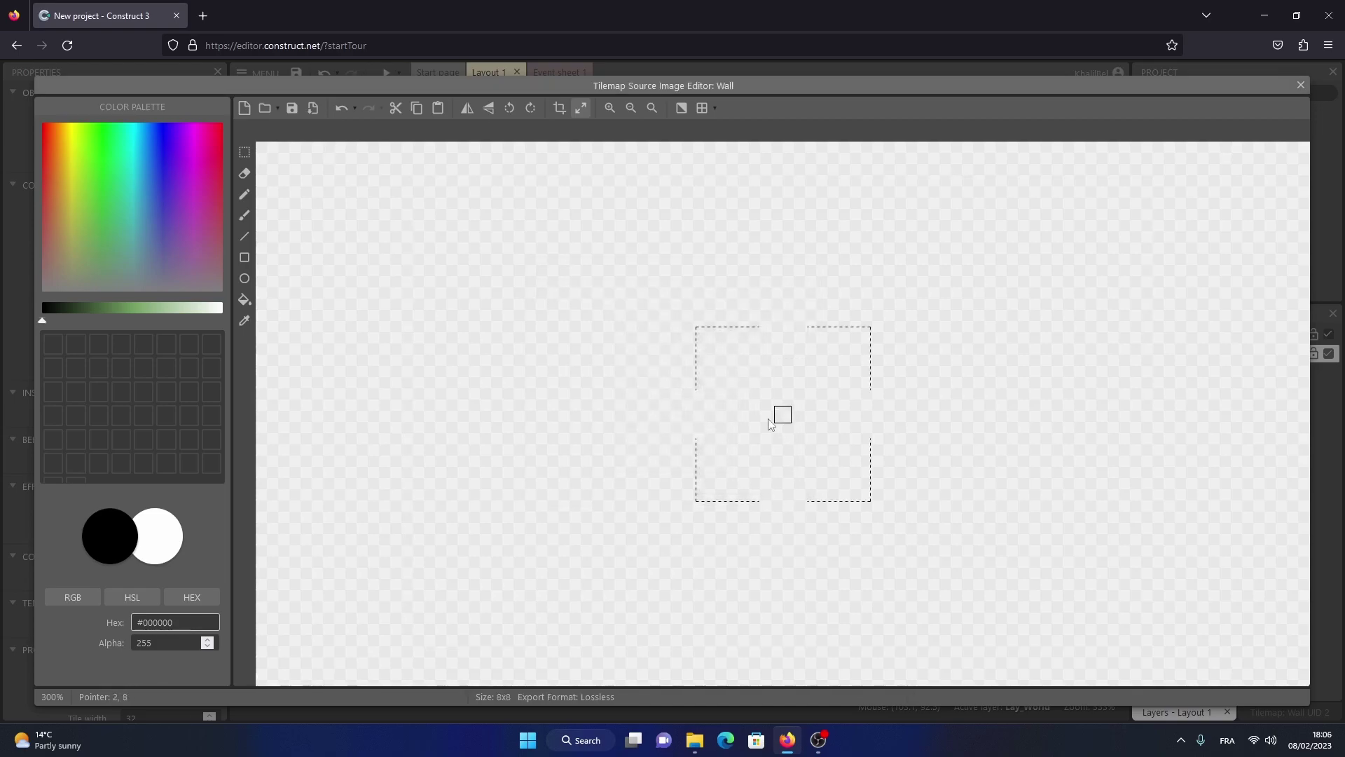
- Fill the whole 8 x 8 tile image with the green colour #75a366
click(609, 108)
click(610, 108)
click(610, 107)
click(609, 108)
click(609, 108)
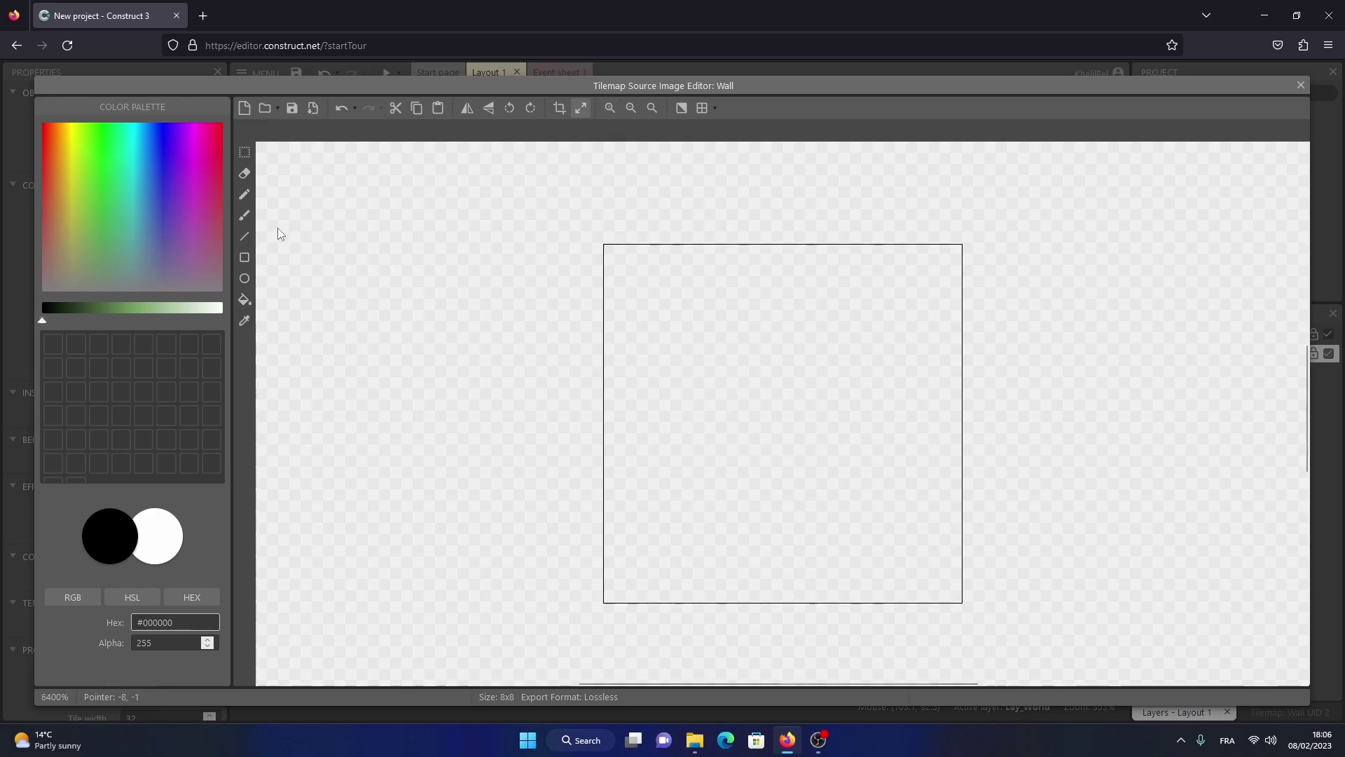
click(244, 300)
click(126, 314)
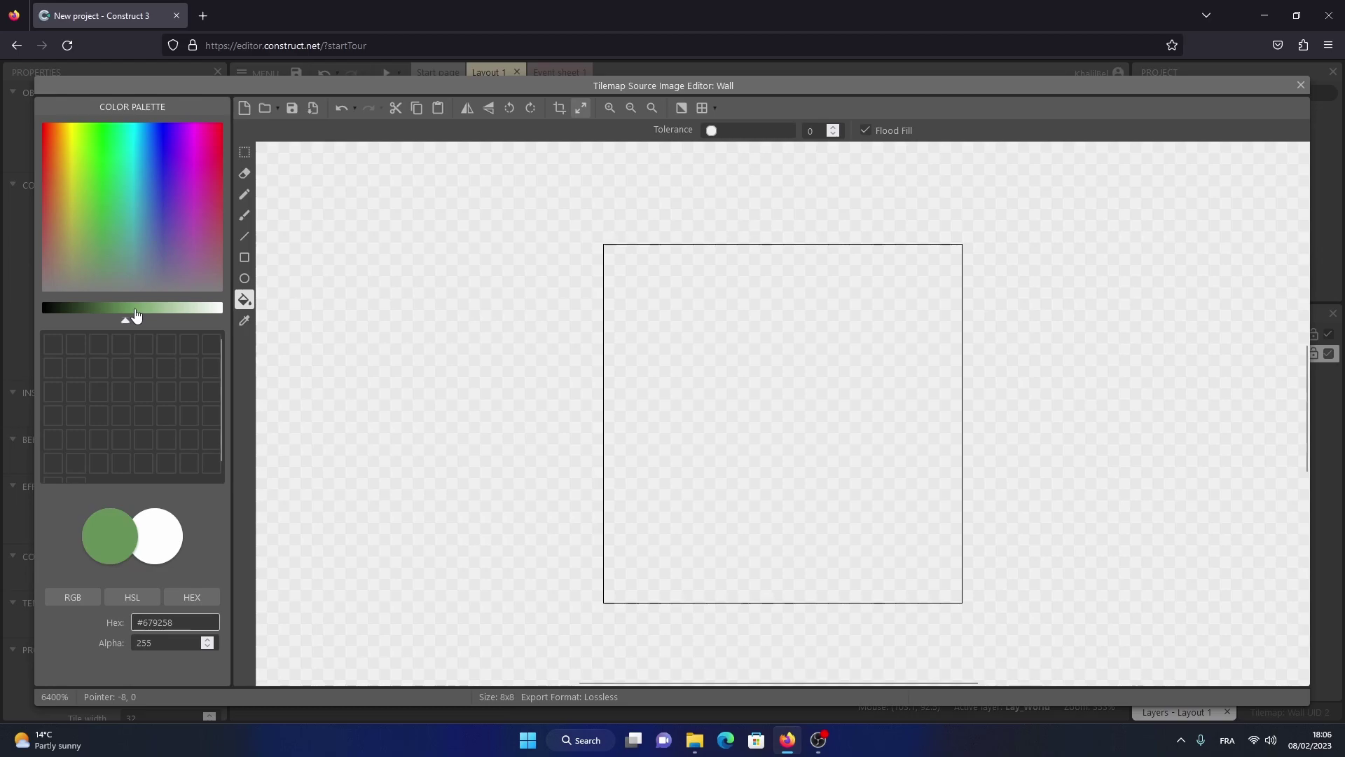
click(136, 313)
click(683, 376)
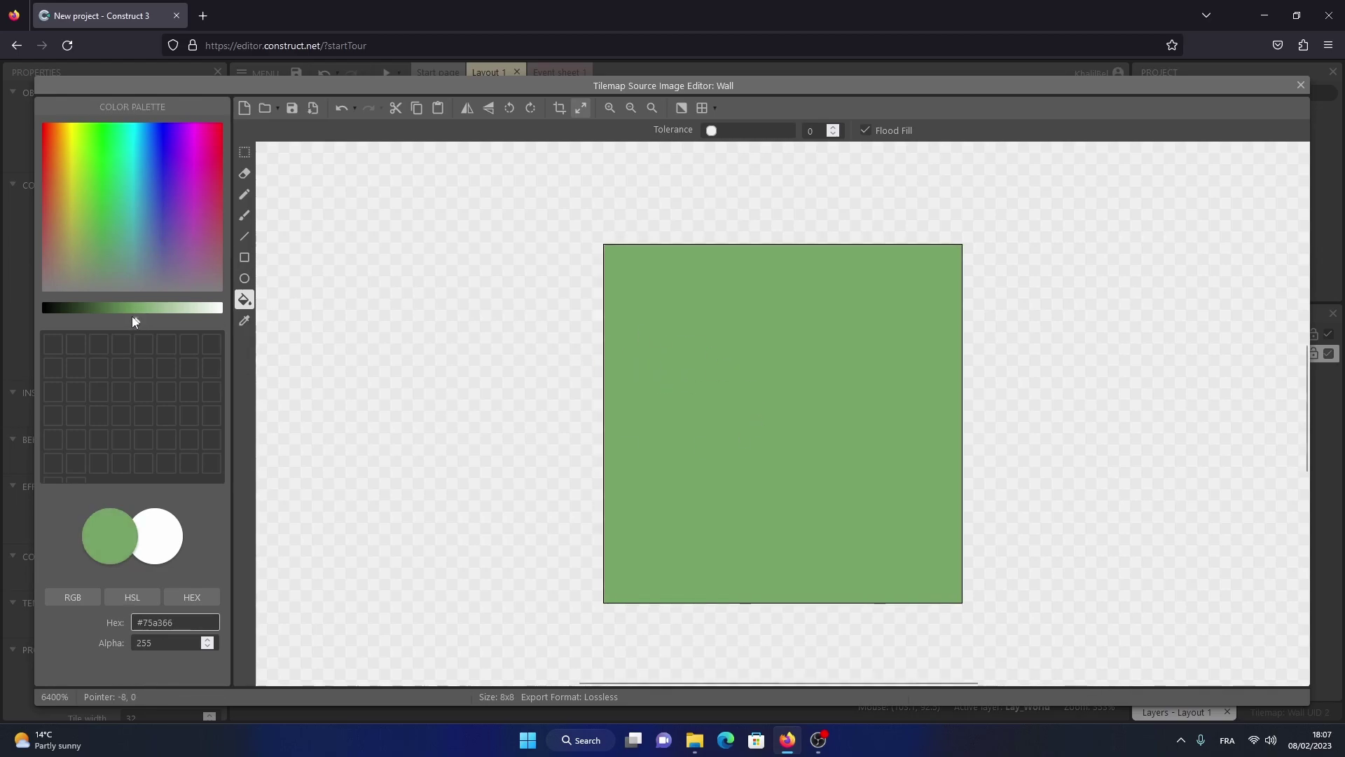
- Set the primary colour to black (#000000) and choose the Pencil tool with size 1
drag(132, 317, 12, 318)
click(244, 194)
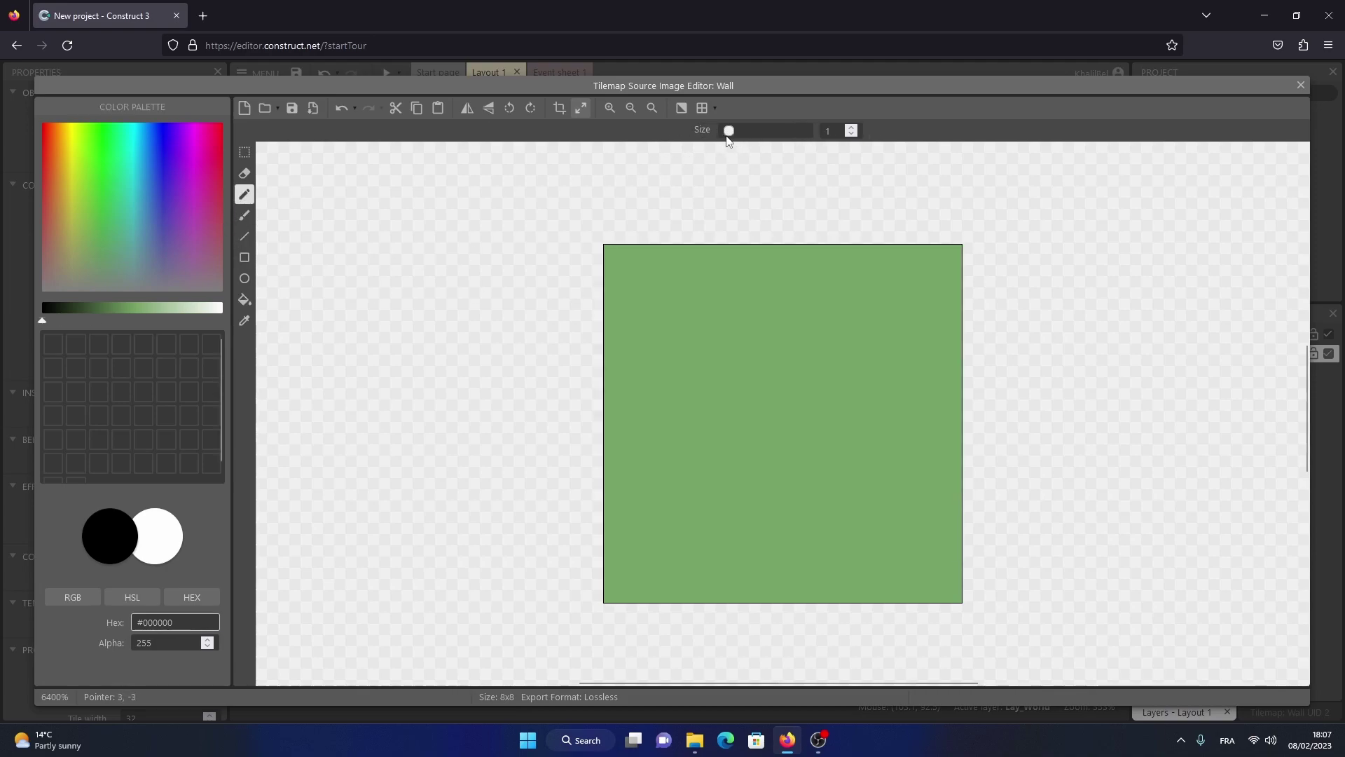
click(841, 138)
drag(628, 276, 630, 297)
right_click(635, 275)
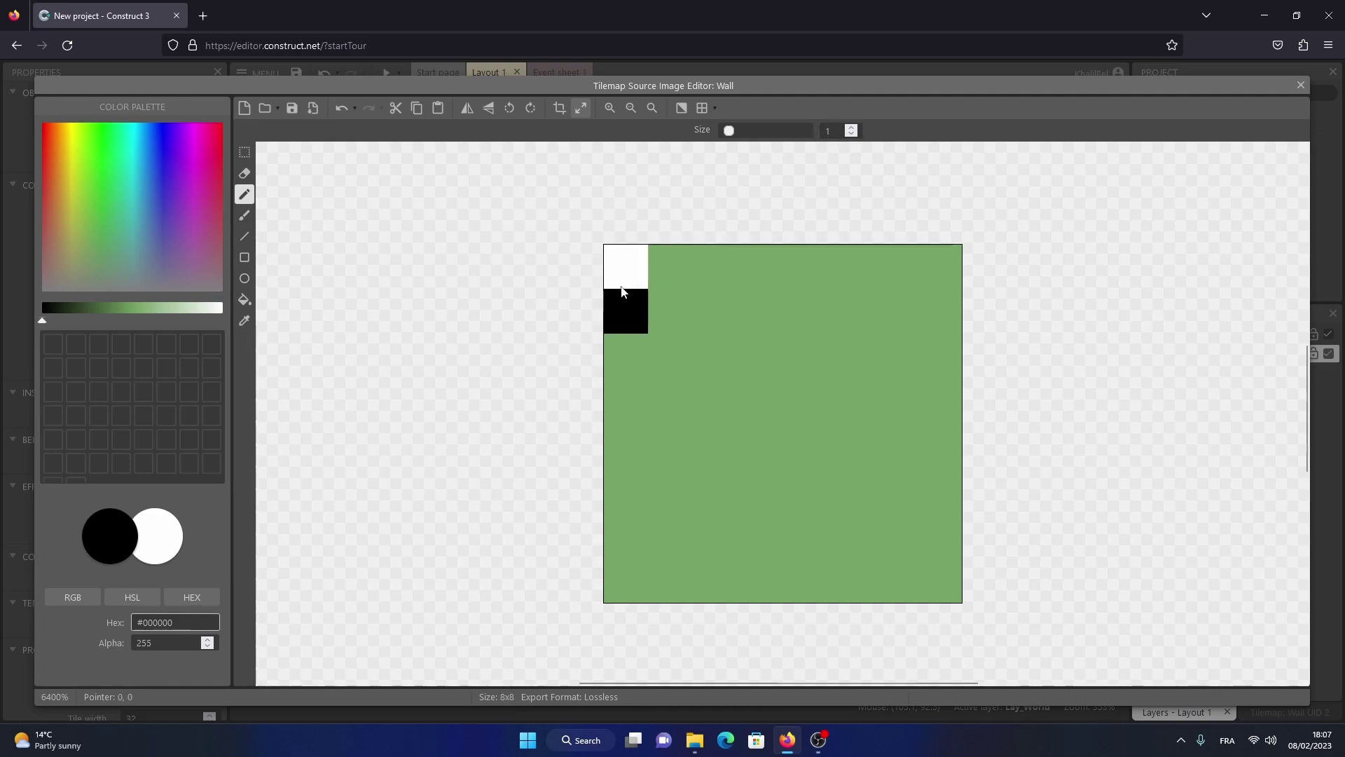
click(342, 108)
click(341, 108)
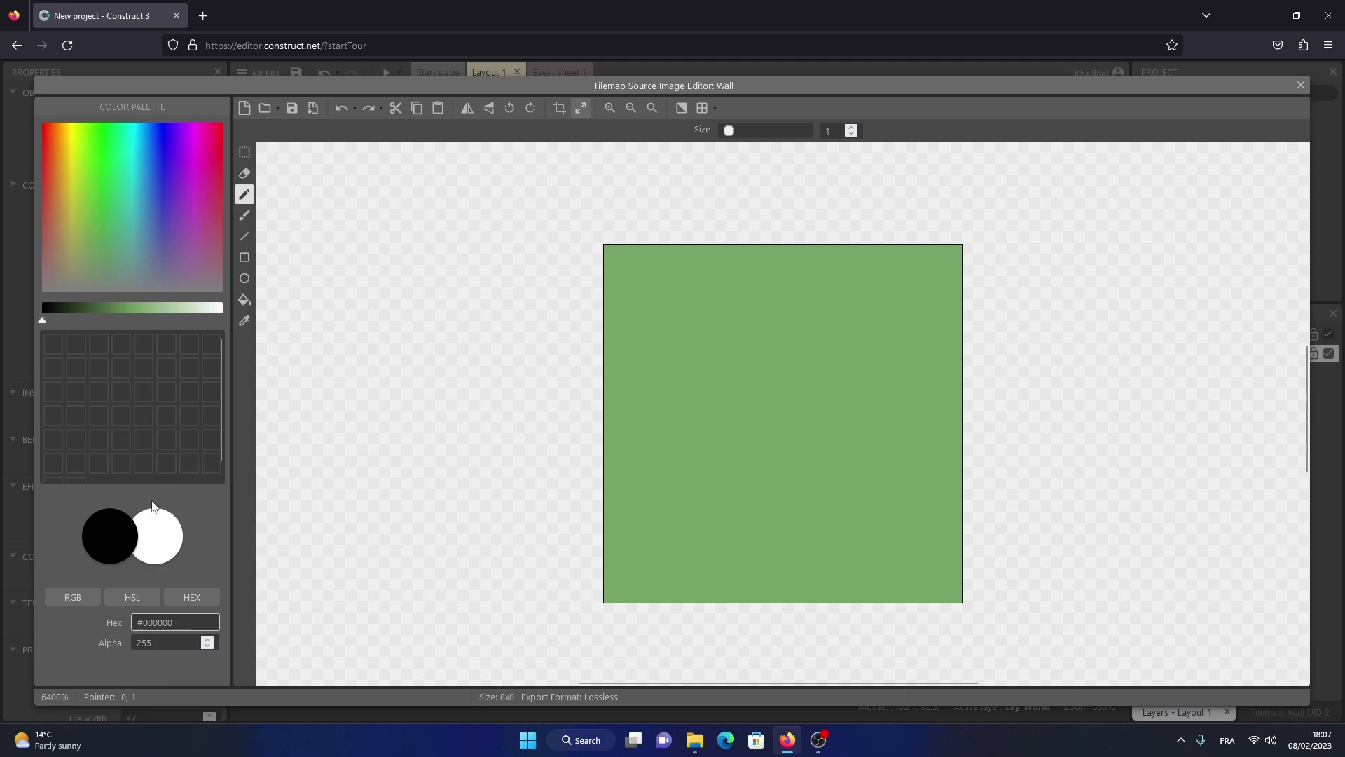
- Set the secondary colour to black and draw a one-pixel black border along the tile's right and bottom edges
click(115, 536)
drag(133, 322, 7, 326)
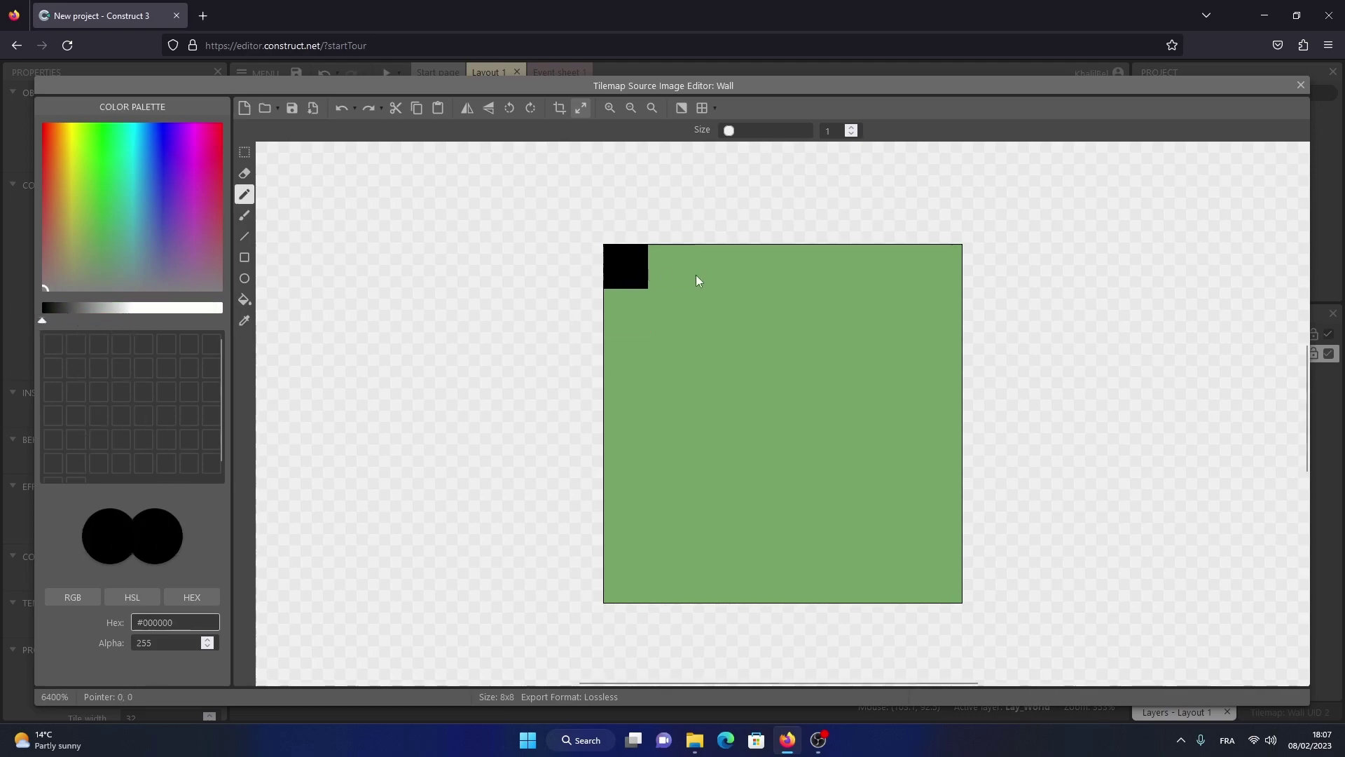
mouse_move(938, 270)
mouse_down()
mouse_move(940, 578)
mouse_move(920, 594)
mouse_move(625, 607)
mouse_up()
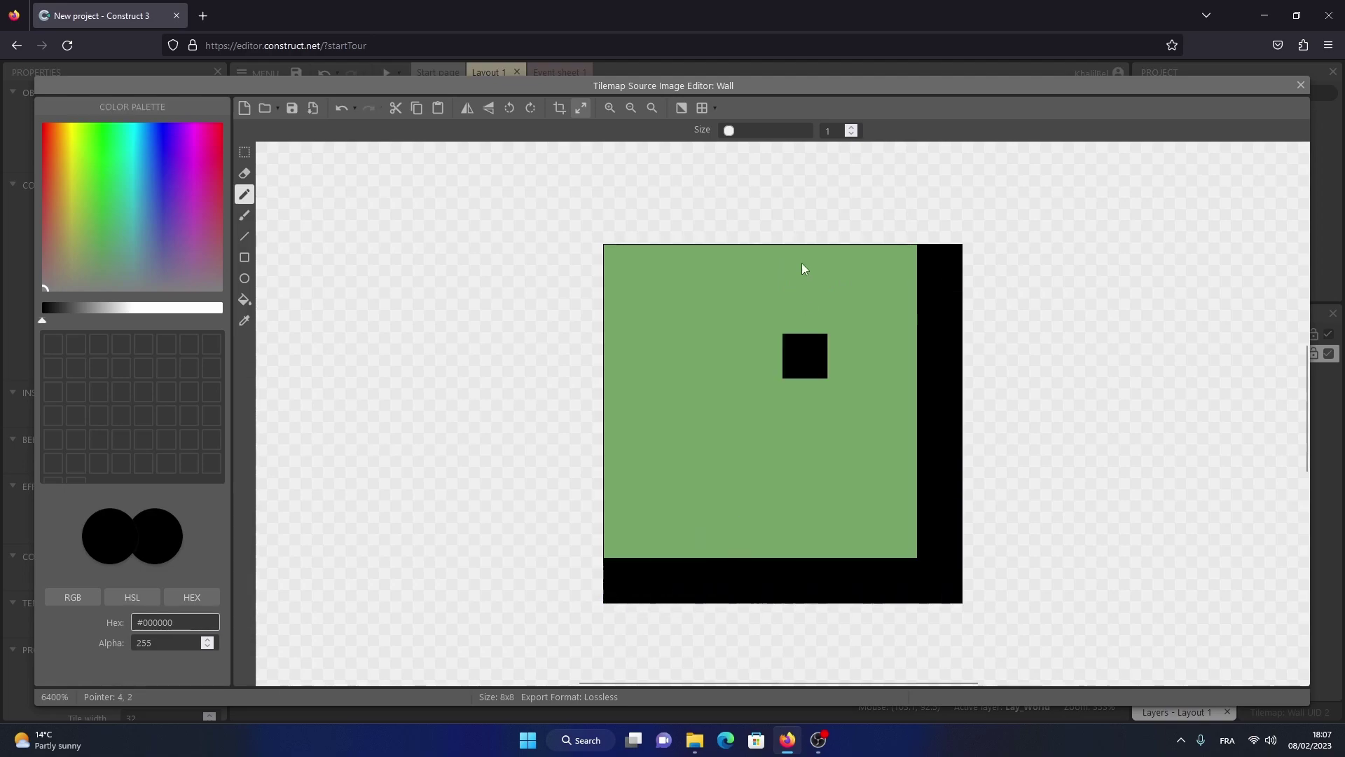
- Draw alternating black pixels in a checkerboard across the tile's inner green area, and close the image editor
drag(665, 312, 721, 315)
click(749, 314)
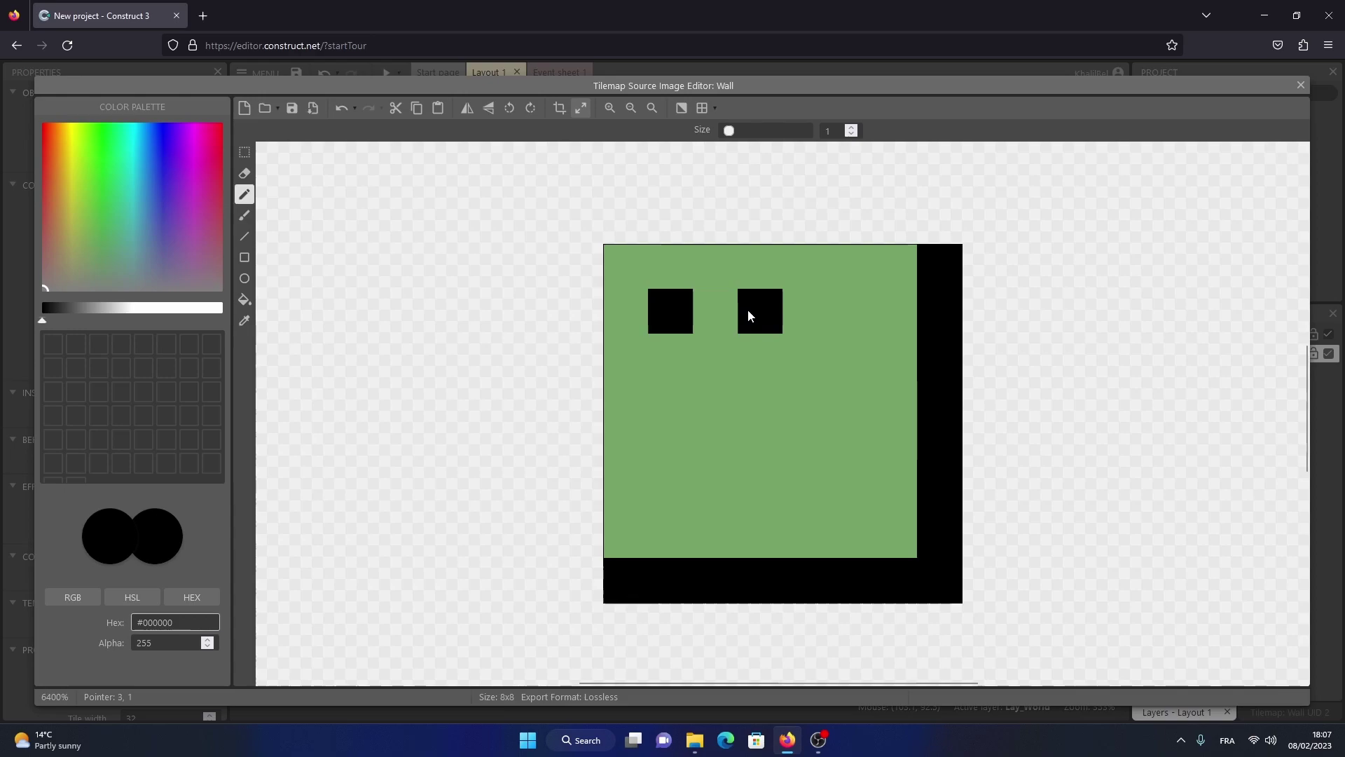
click(892, 356)
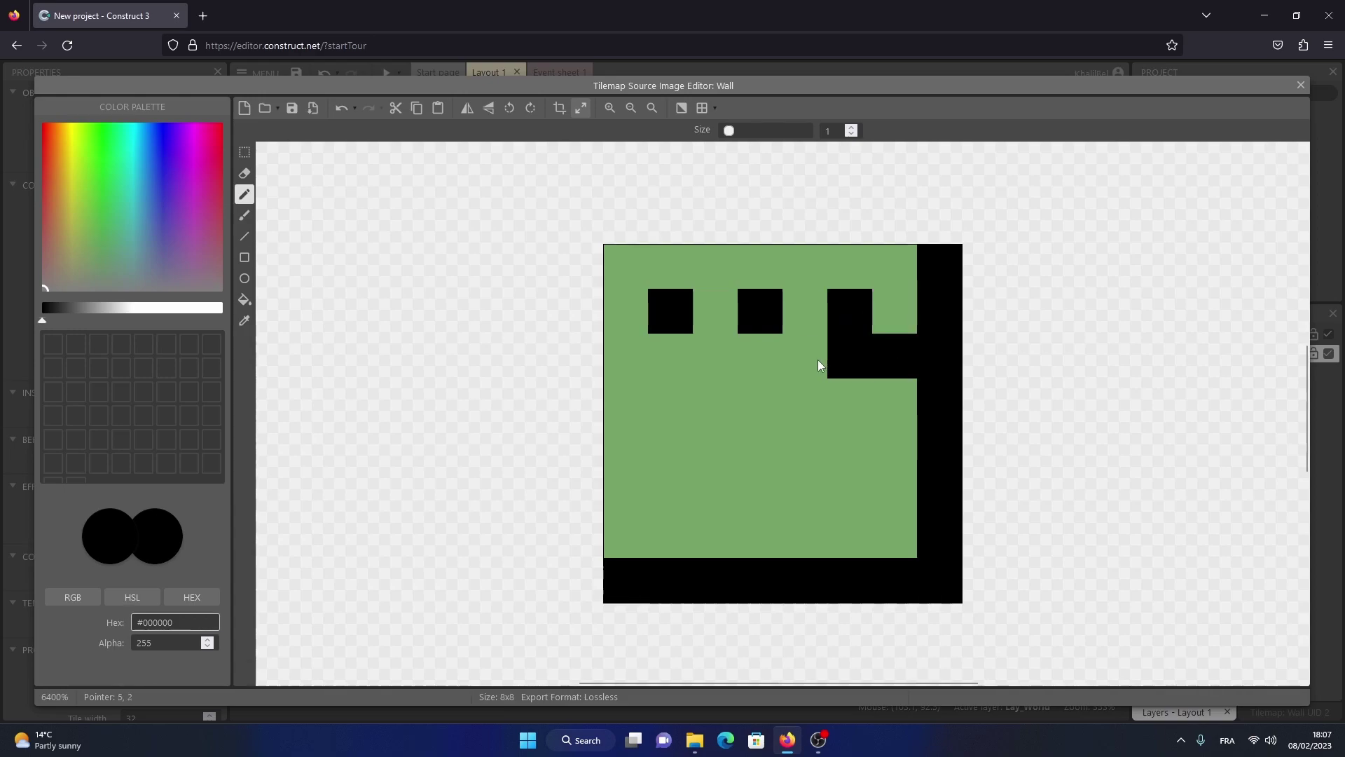
click(806, 359)
click(686, 387)
click(762, 396)
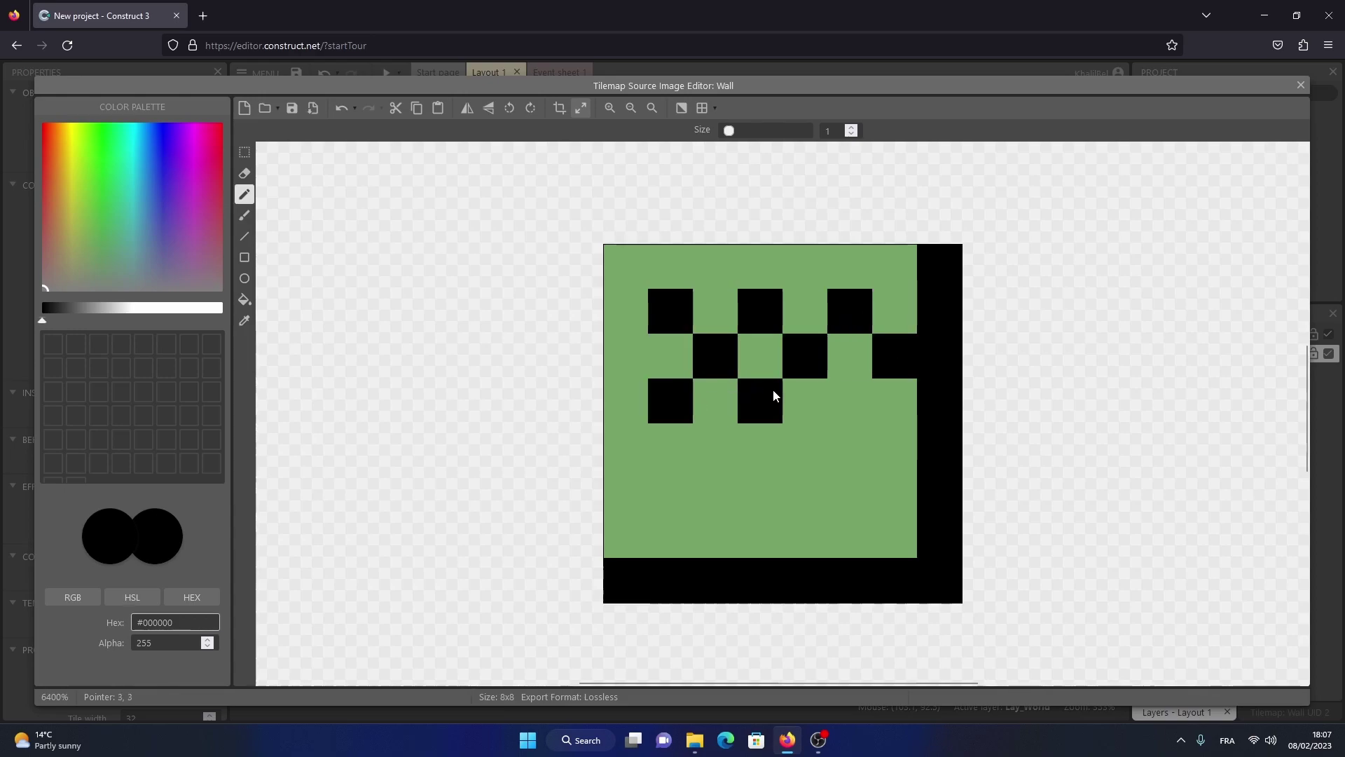
click(834, 397)
click(892, 448)
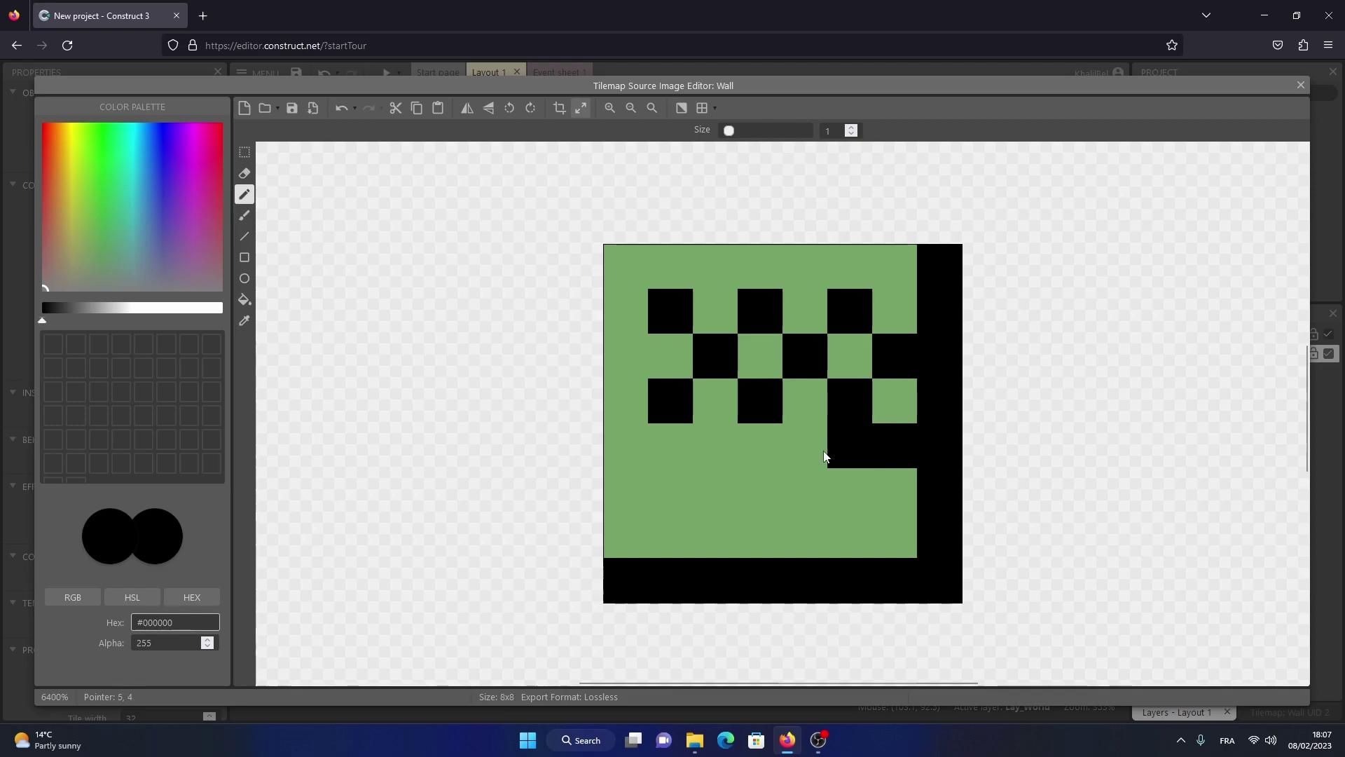
click(806, 452)
click(715, 456)
click(686, 484)
click(760, 487)
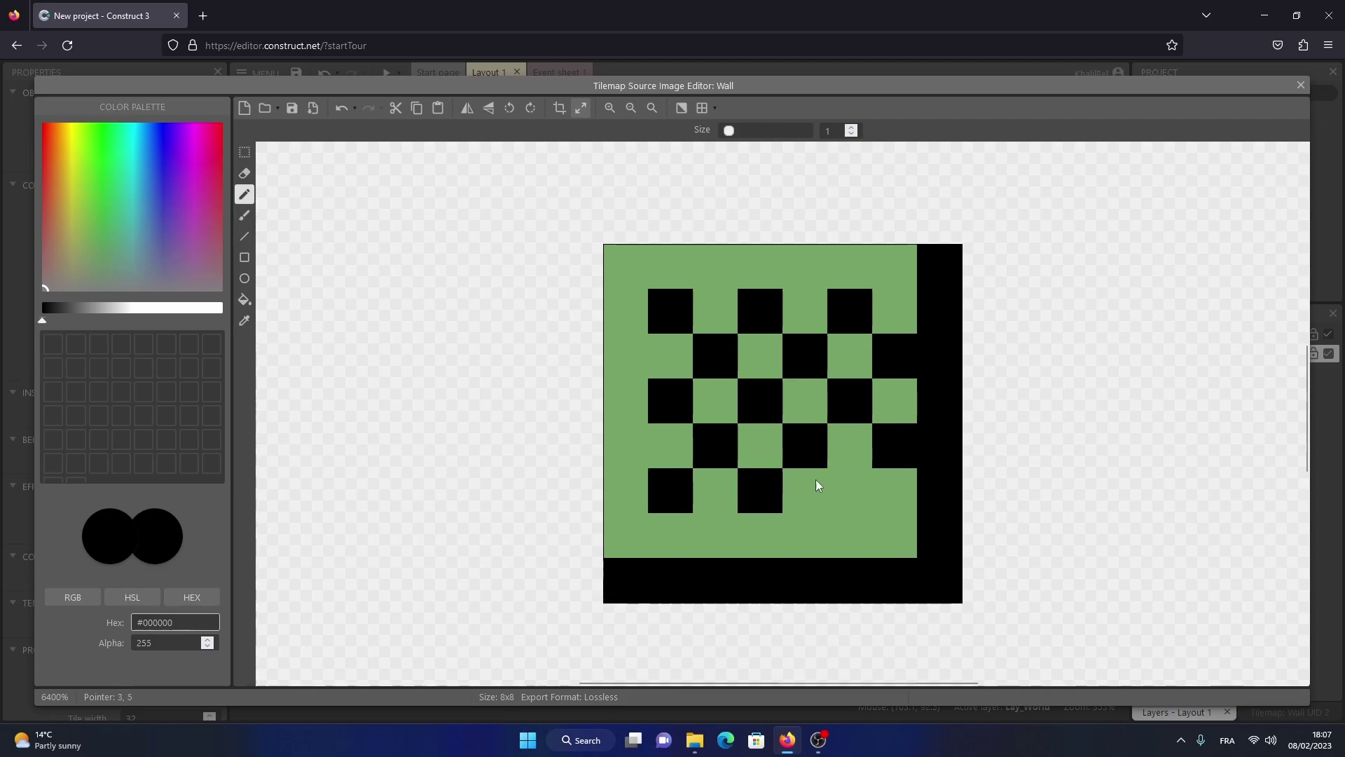
click(849, 489)
click(832, 541)
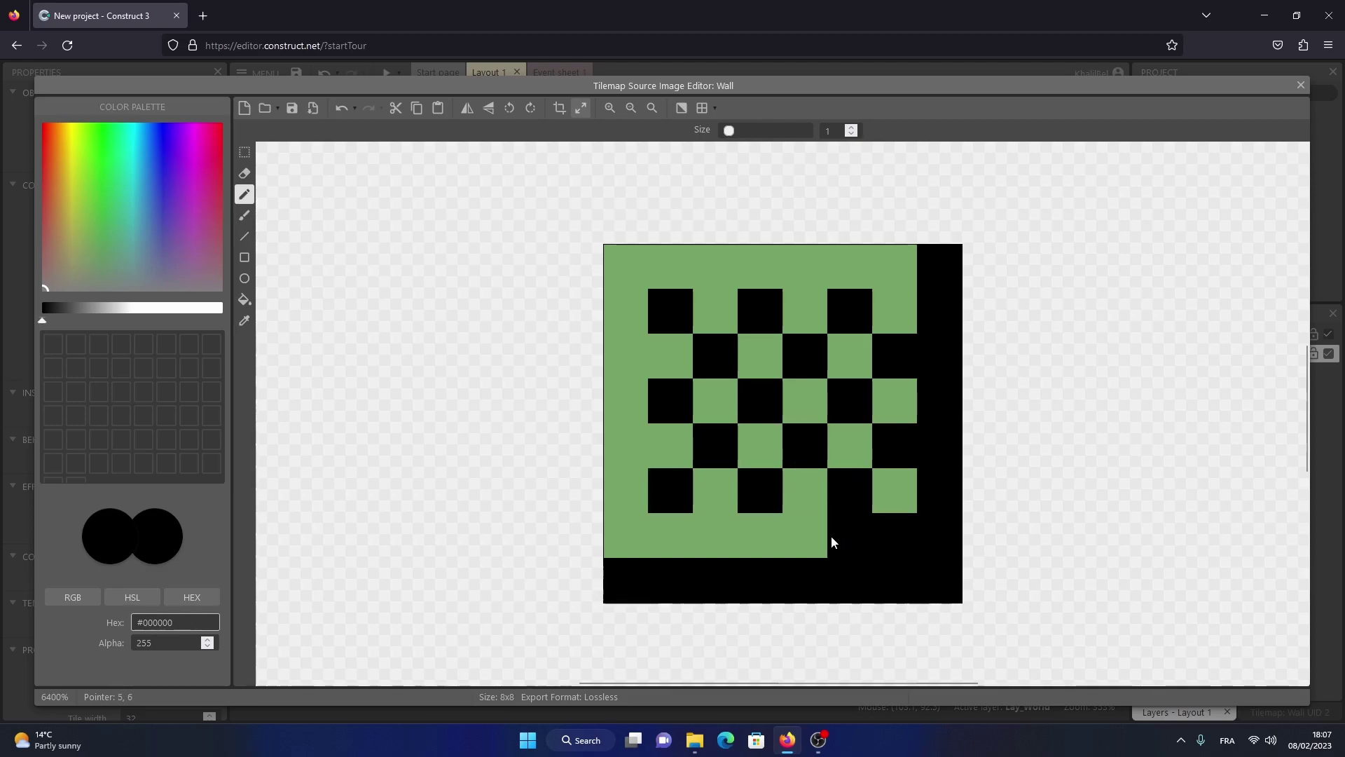
click(341, 108)
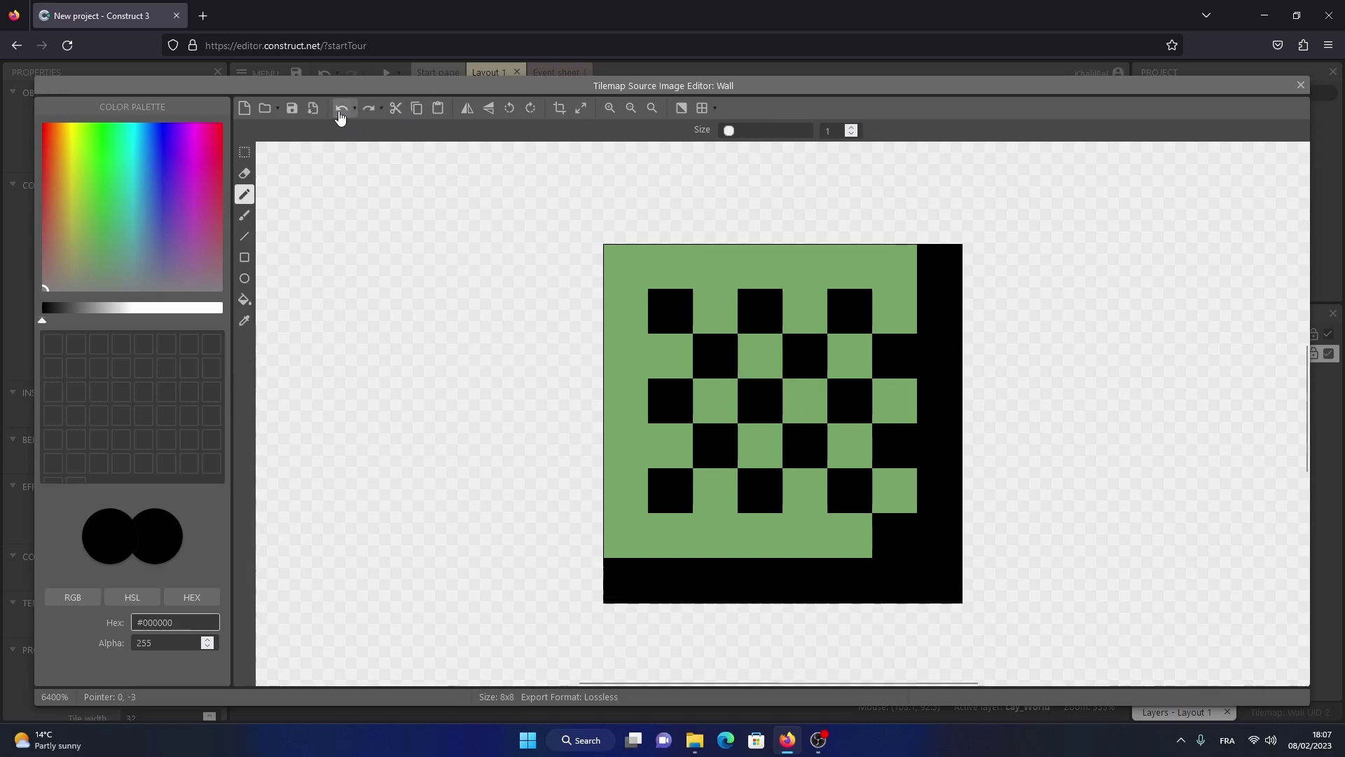
click(805, 540)
click(715, 543)
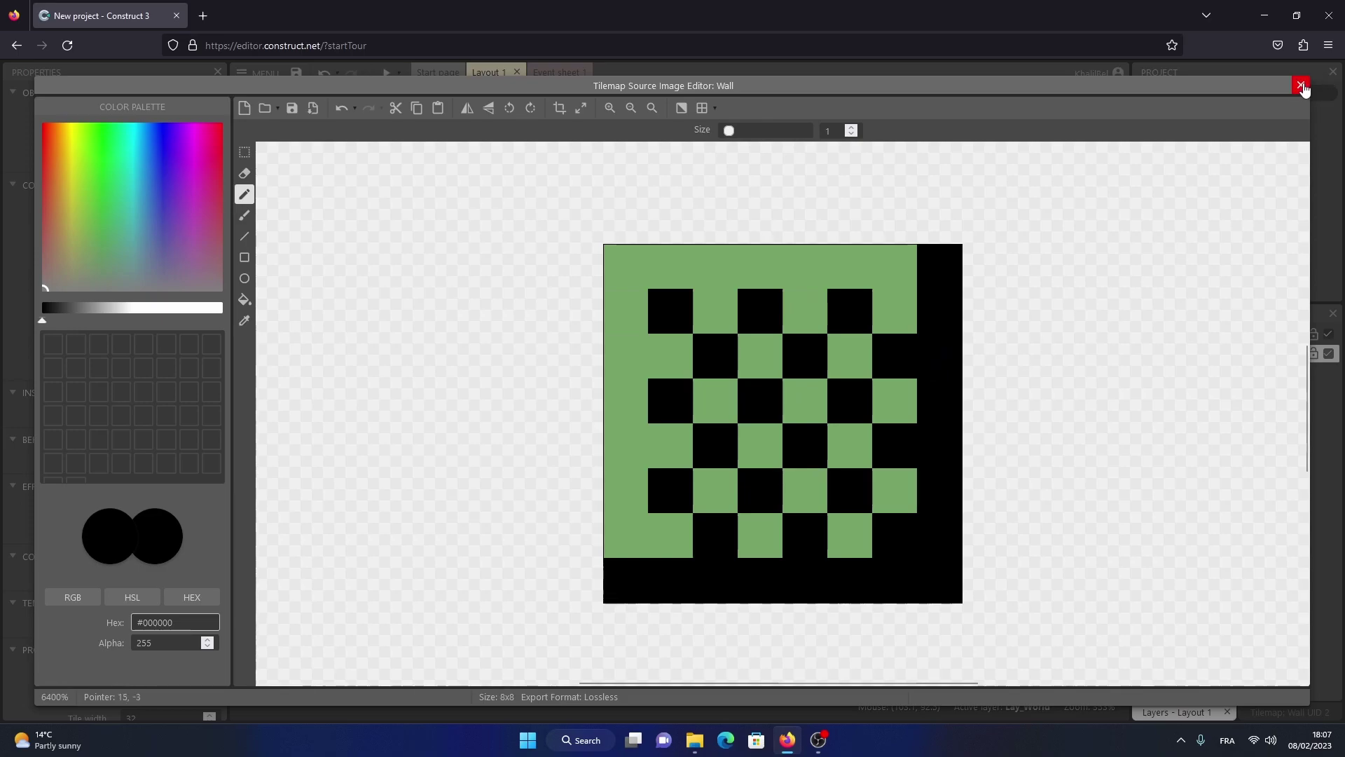
click(1301, 85)
- Insert a Sprite named Delivery_Point on Lay_World near the layout's centre, and close its image editor
right_click(932, 341)
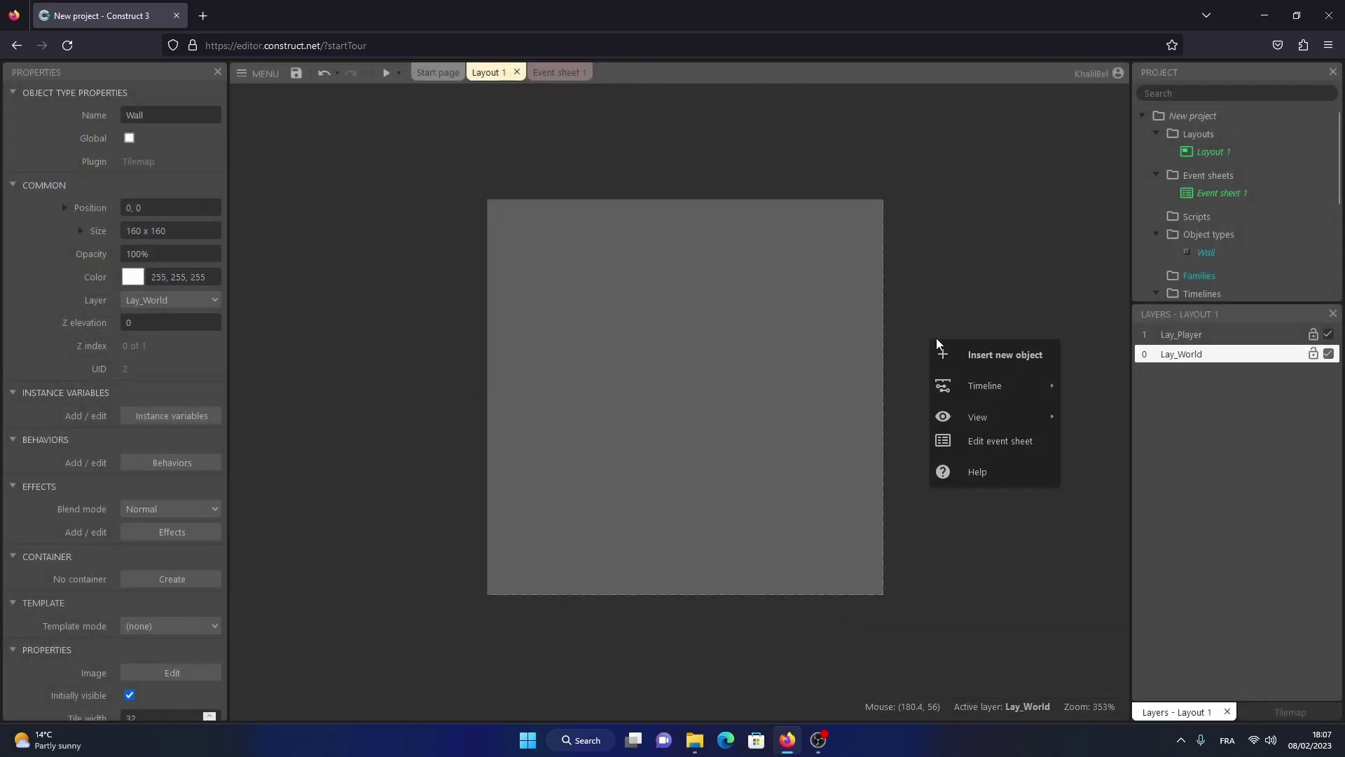
click(962, 359)
scroll(712, 336, down, 5)
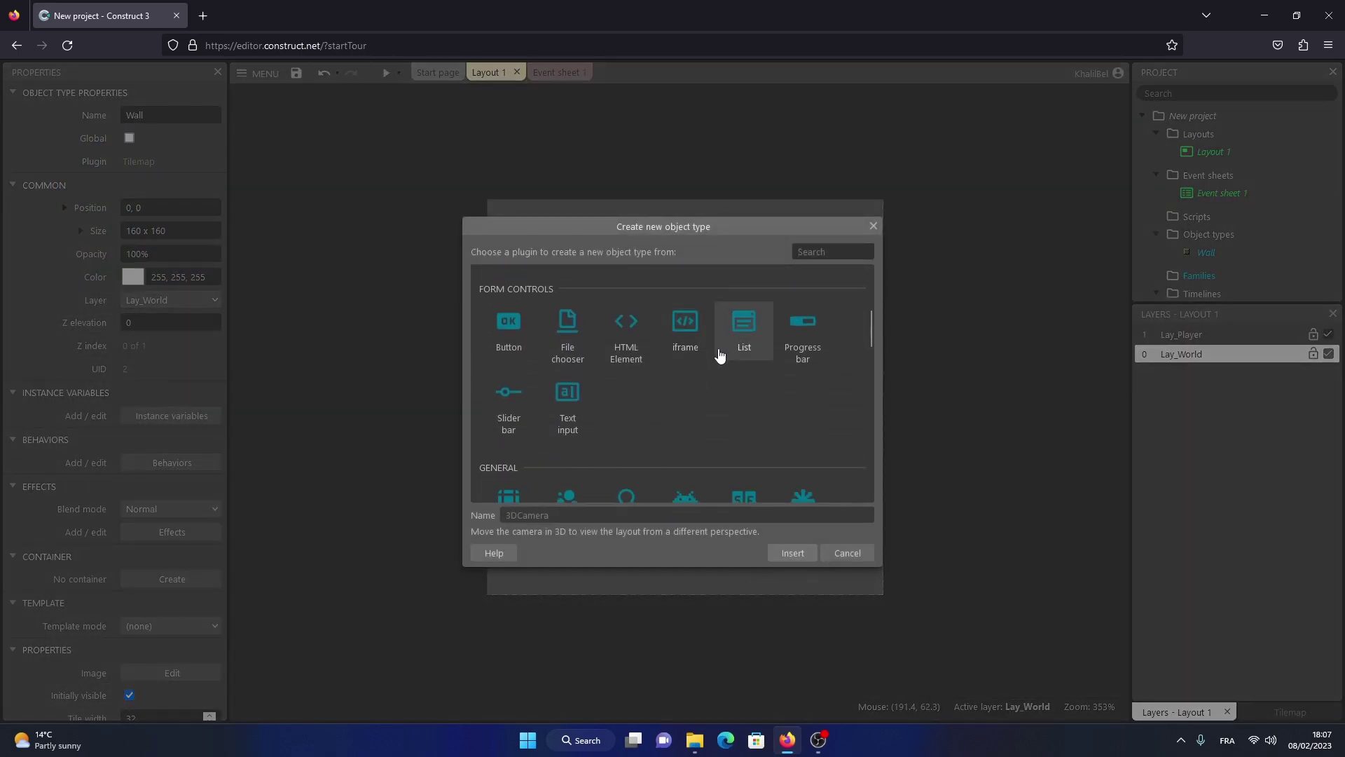
click(695, 445)
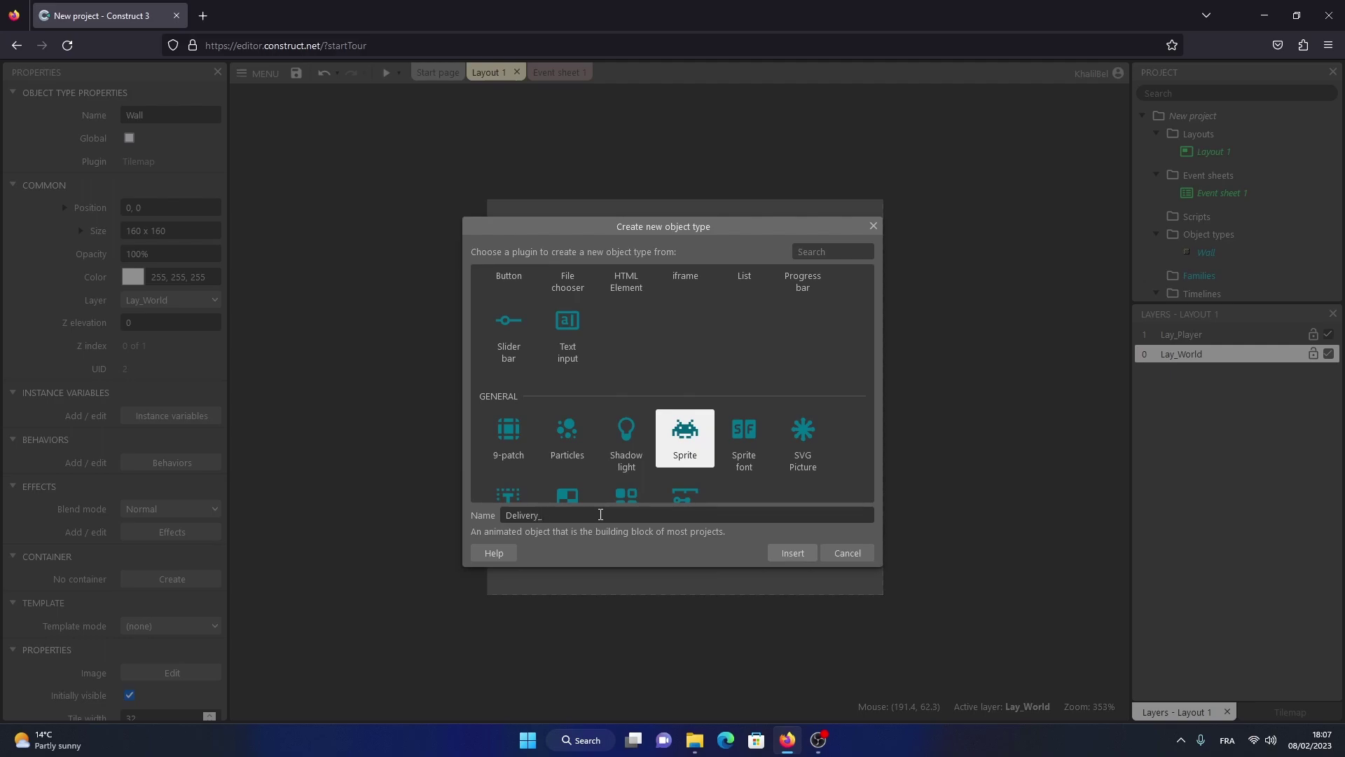
key(Return)
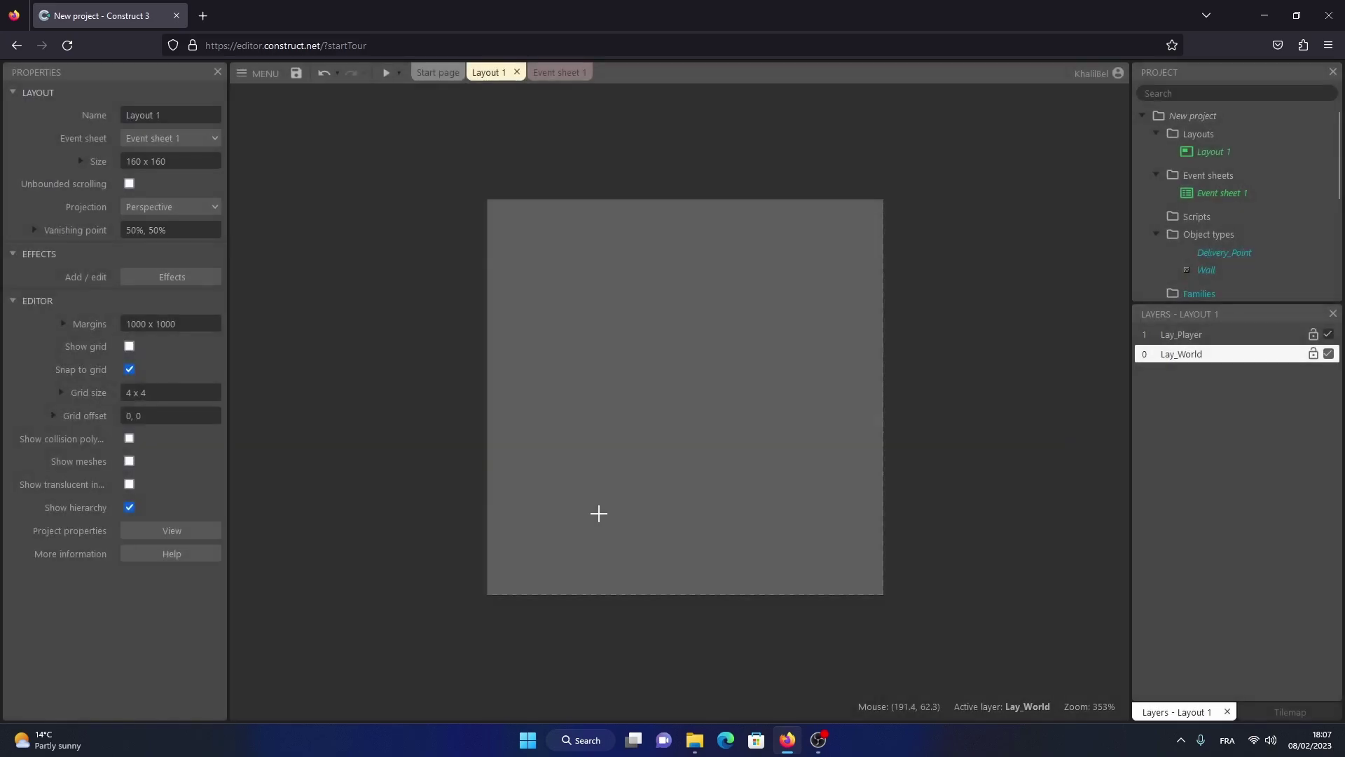
click(733, 383)
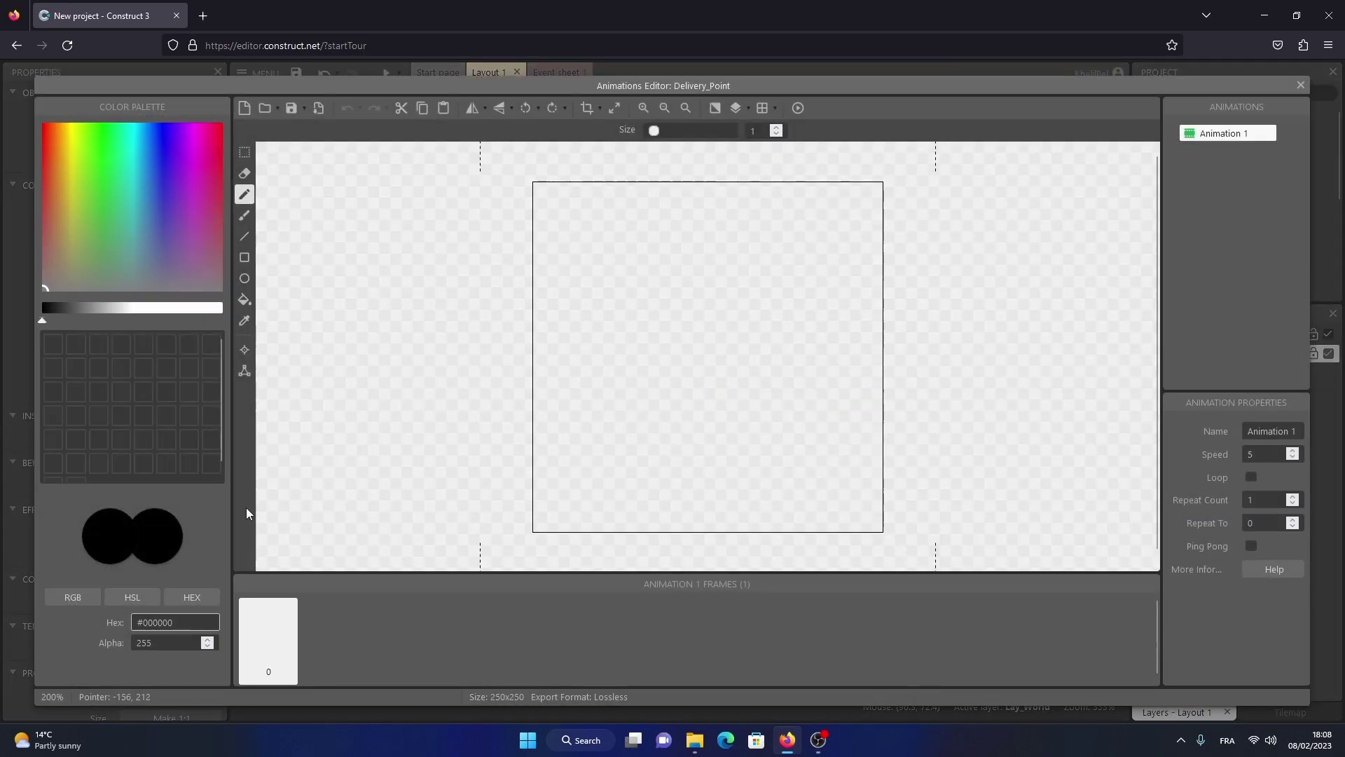
click(1301, 85)
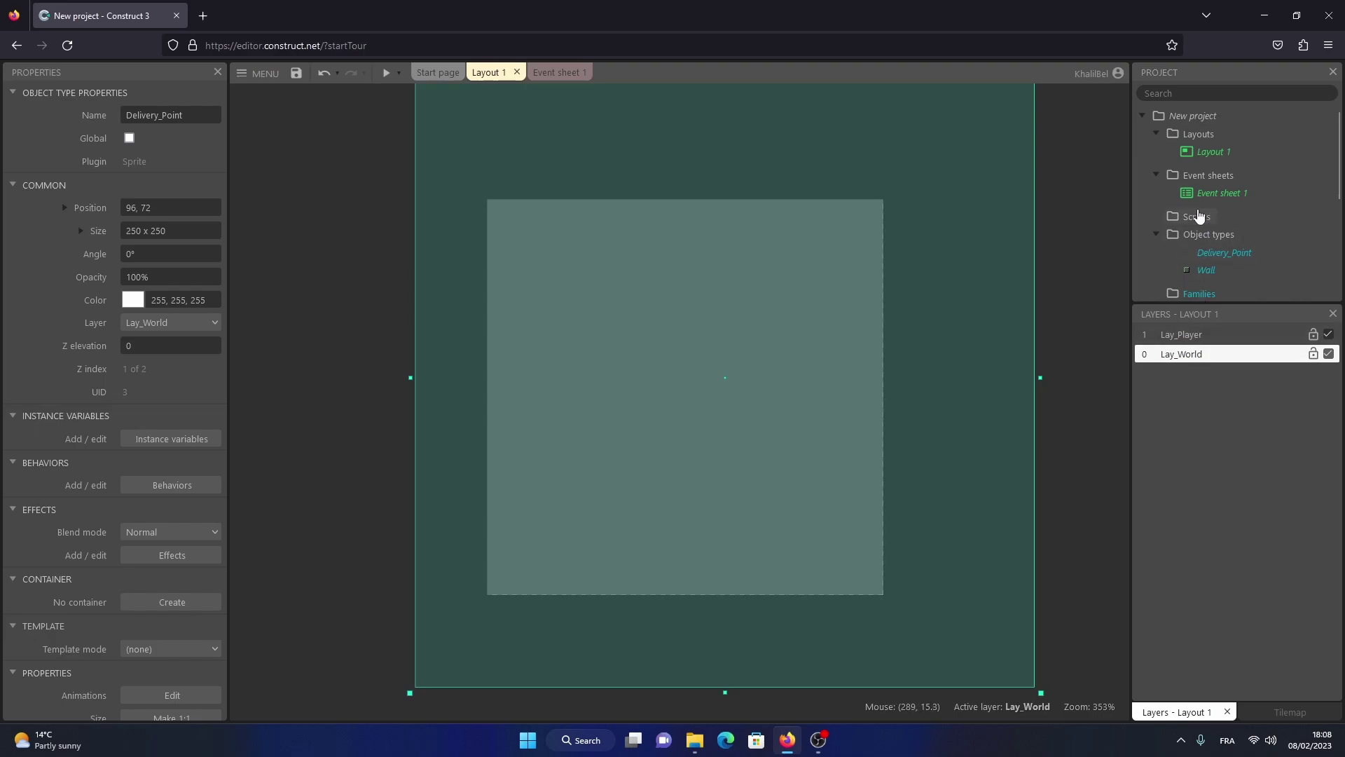
- Sample the green from the Wall tile image, copy its hex code #75a366, and close the image editor
click(1225, 255)
double_click(1212, 273)
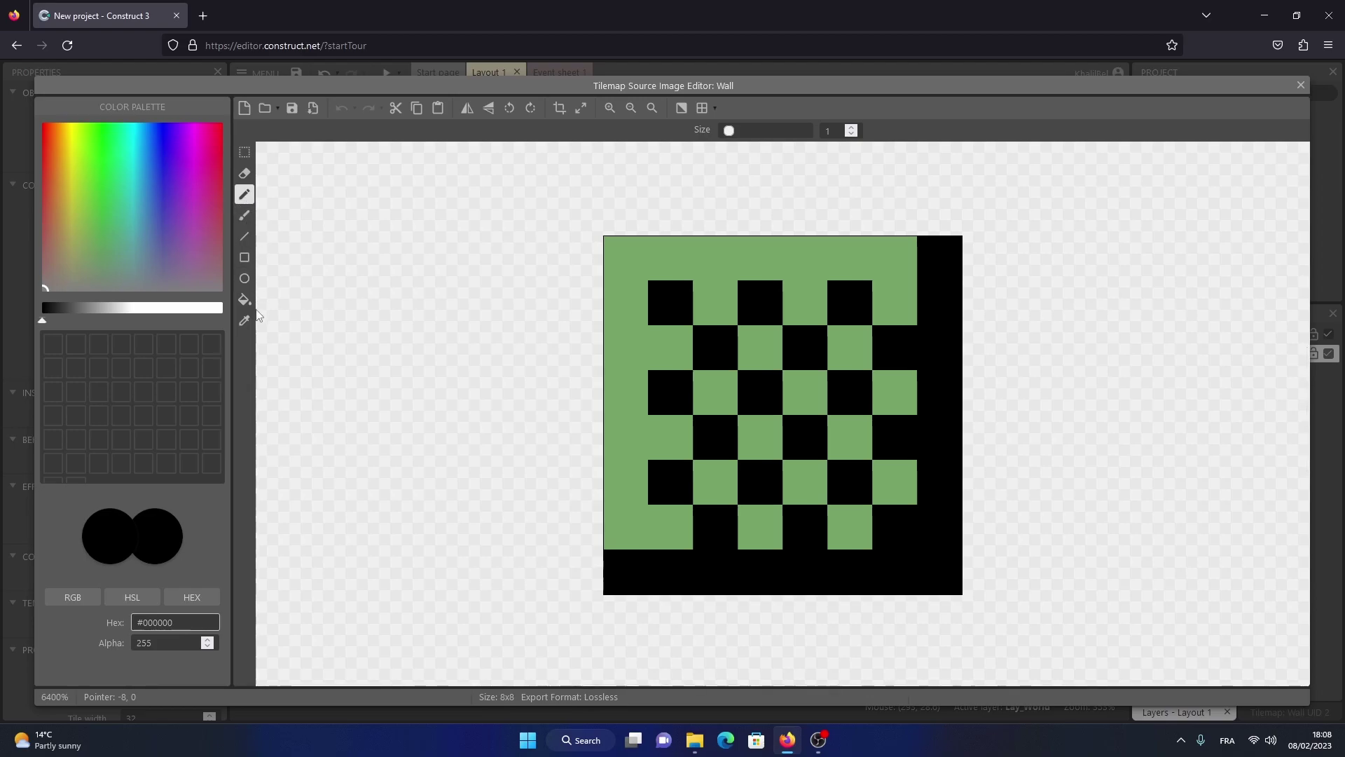
click(245, 320)
click(634, 252)
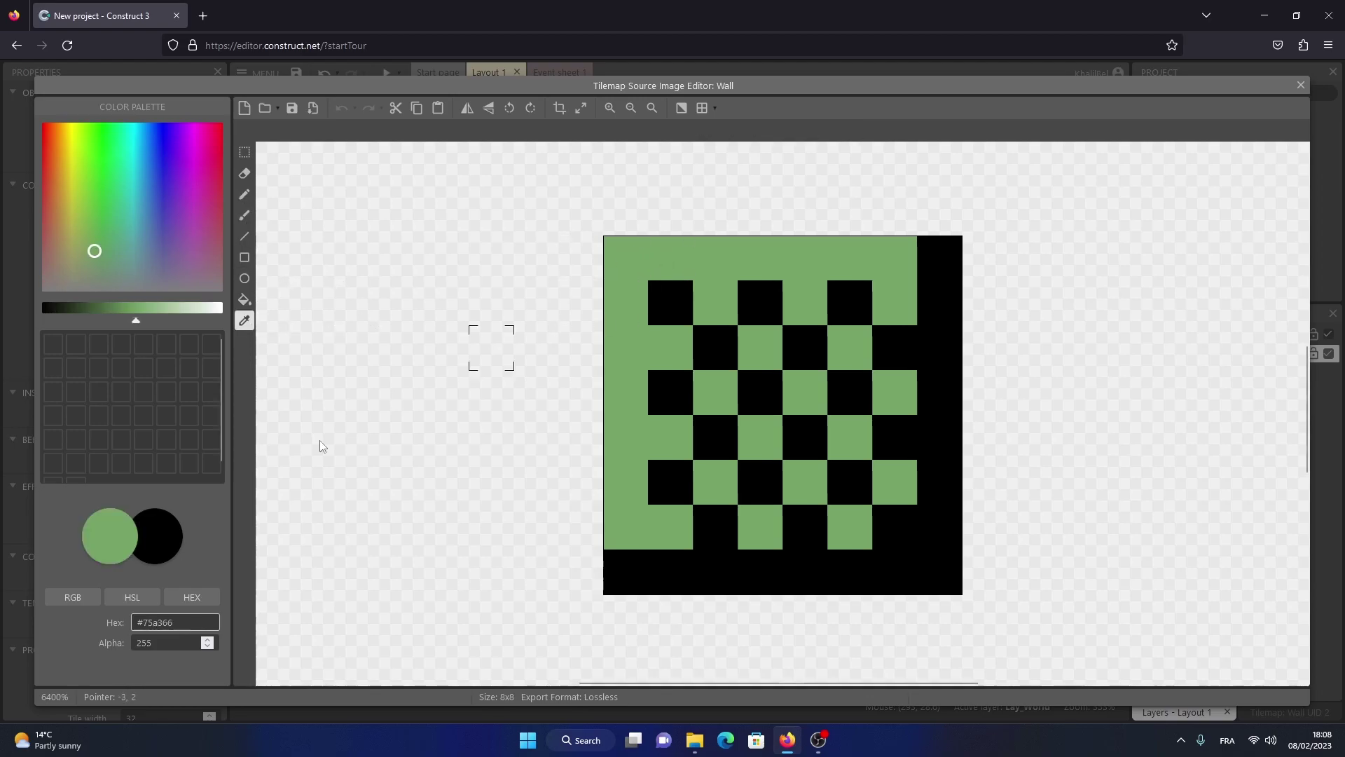
triple_click(157, 621)
right_click(162, 620)
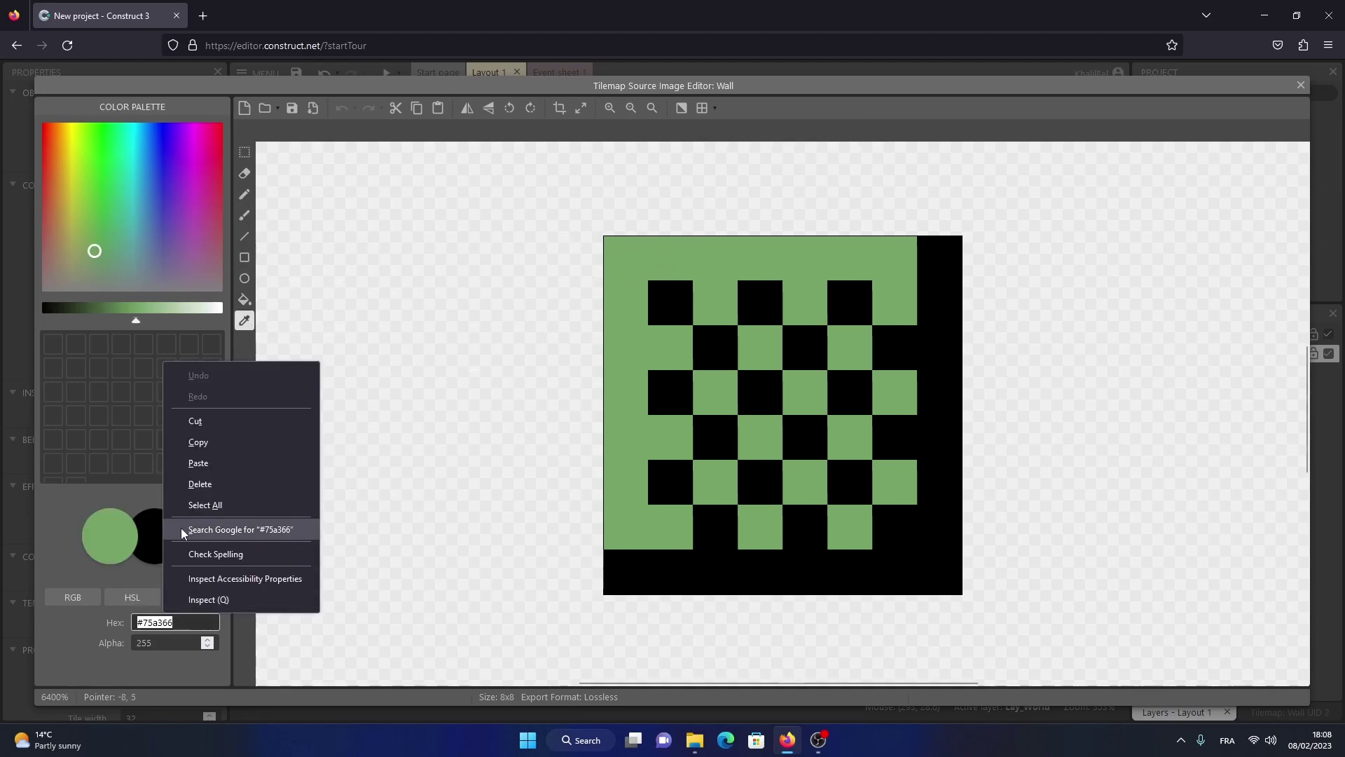
click(198, 442)
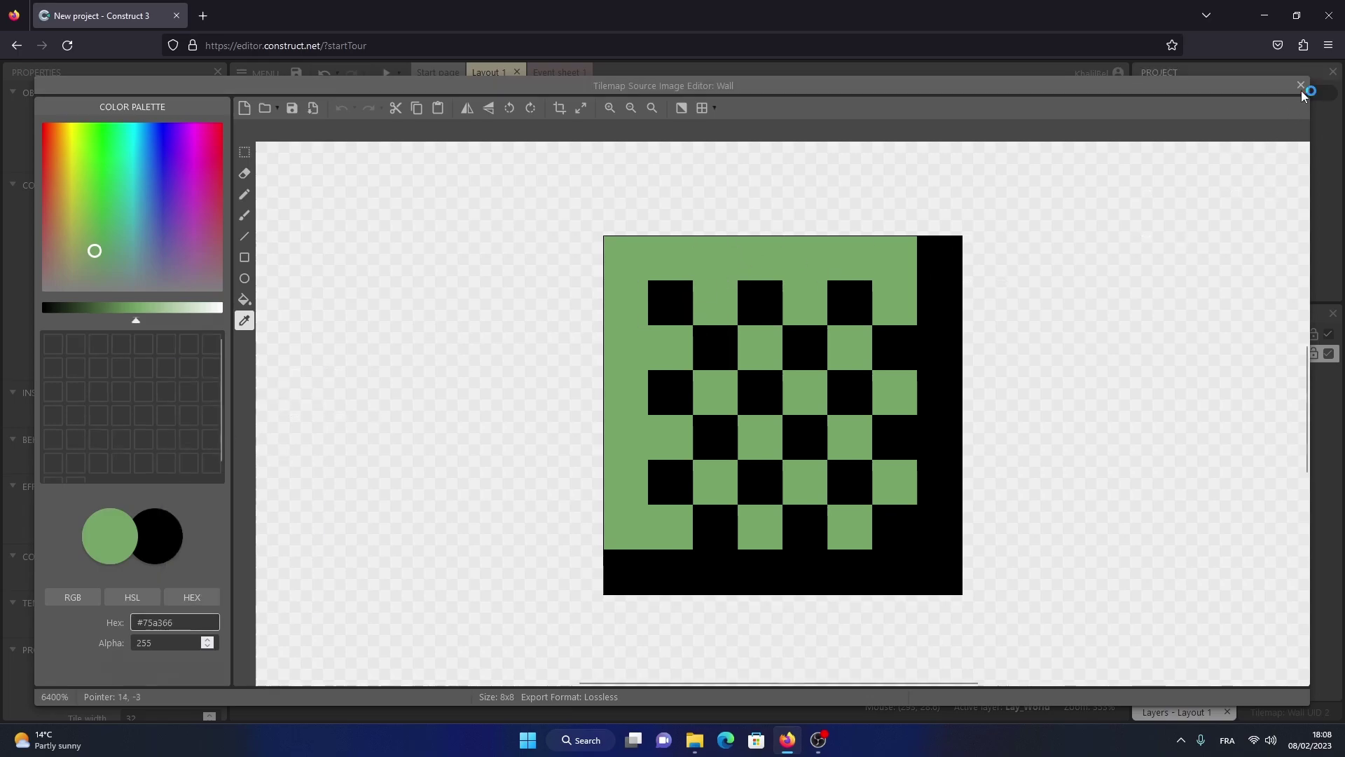
click(1300, 85)
- Open the Delivery_Point image for editing and resize its canvas to 8 x 8 pixels
double_click(1234, 258)
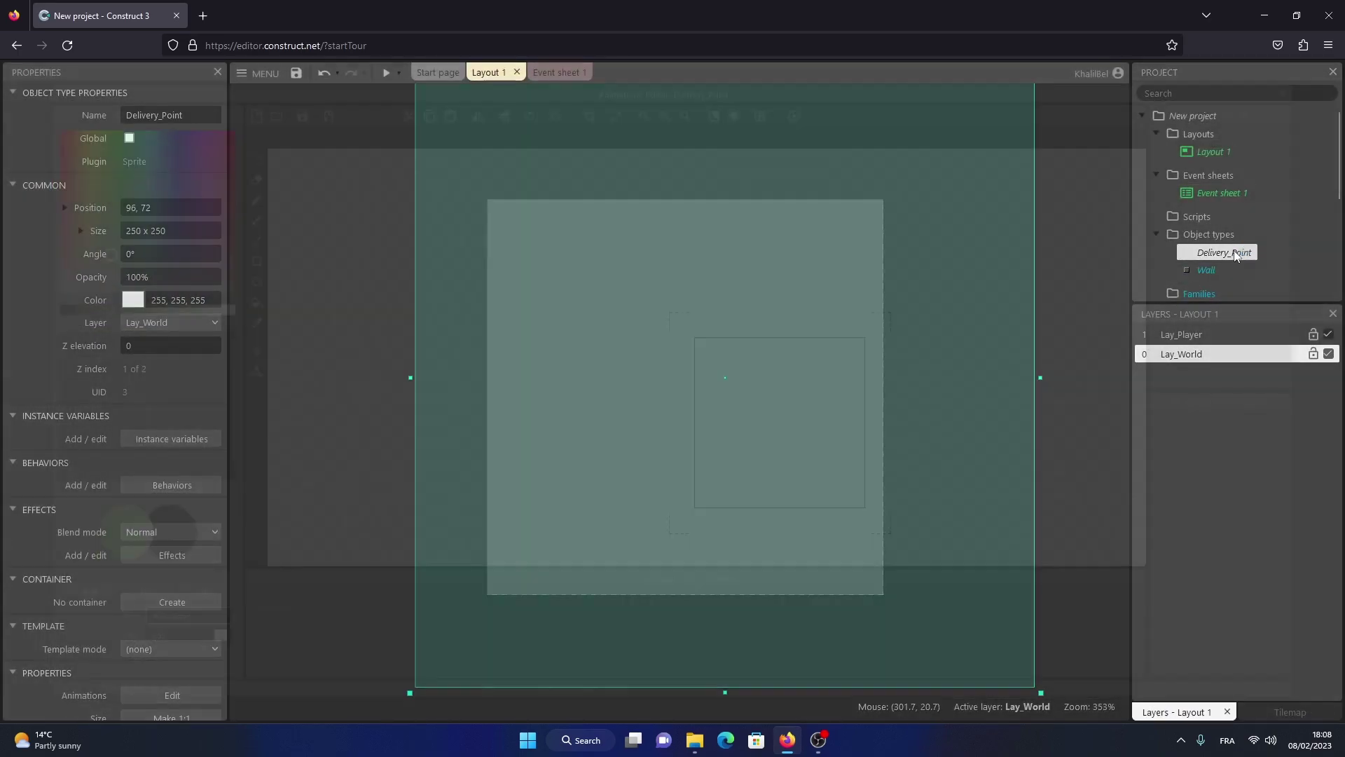
click(614, 107)
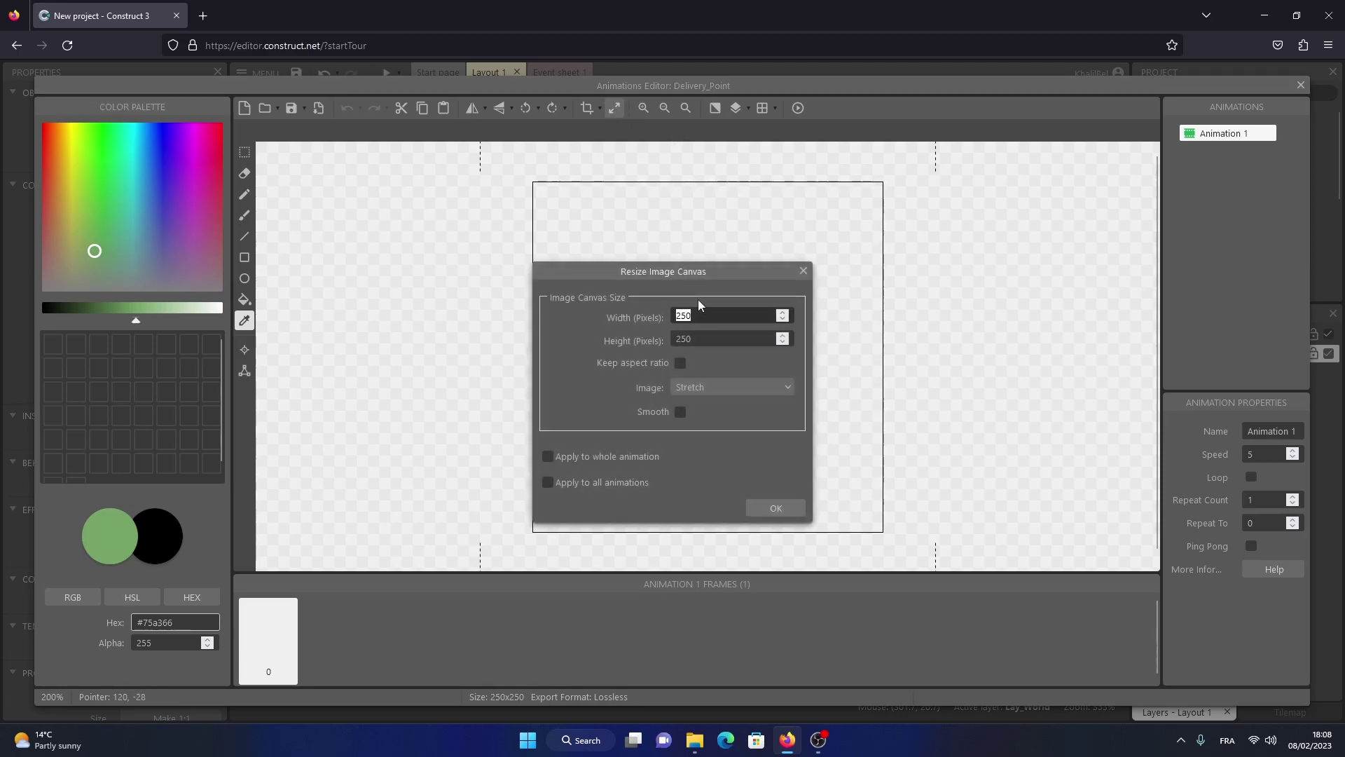
text(8)
key(Tab)
text(8)
click(763, 510)
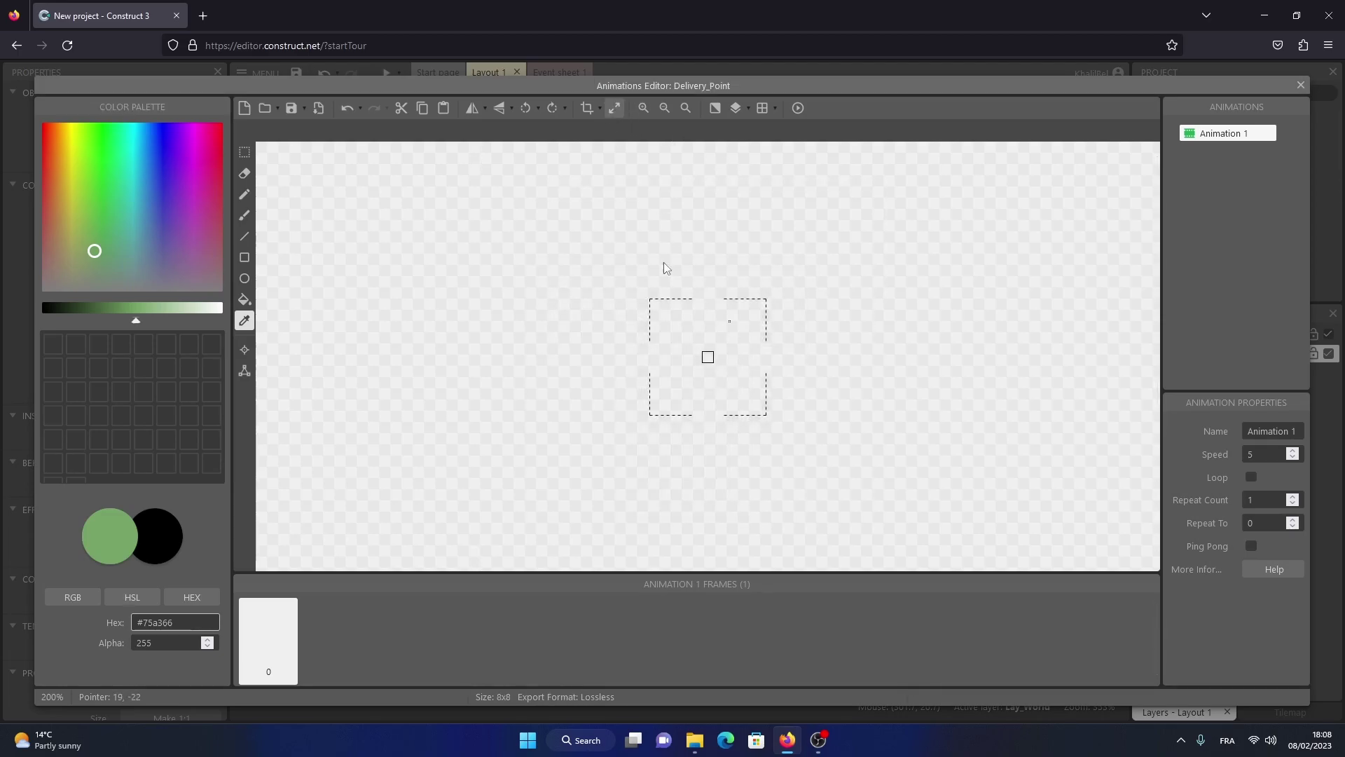
- Fill the whole Delivery_Point image with the green #75a366
click(644, 107)
click(644, 108)
click(644, 108)
click(644, 108)
click(643, 108)
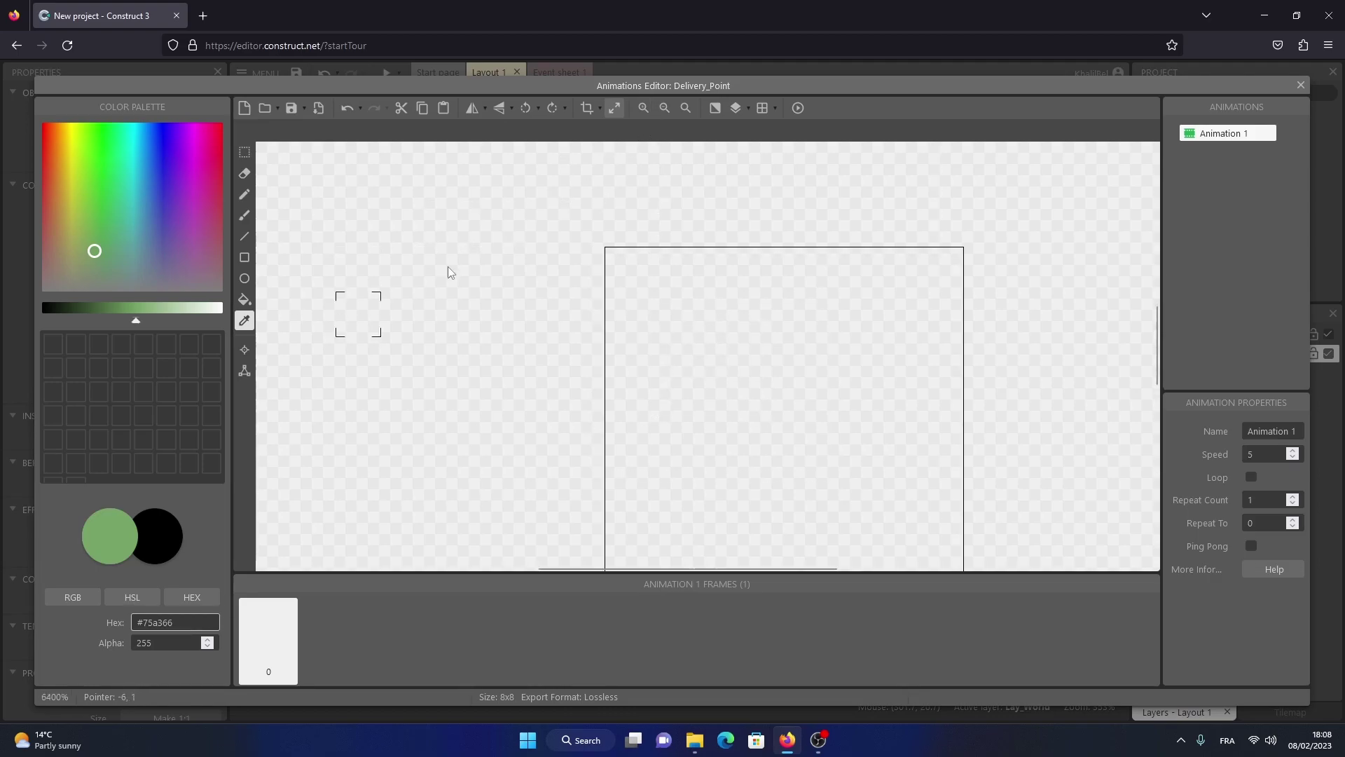
click(665, 108)
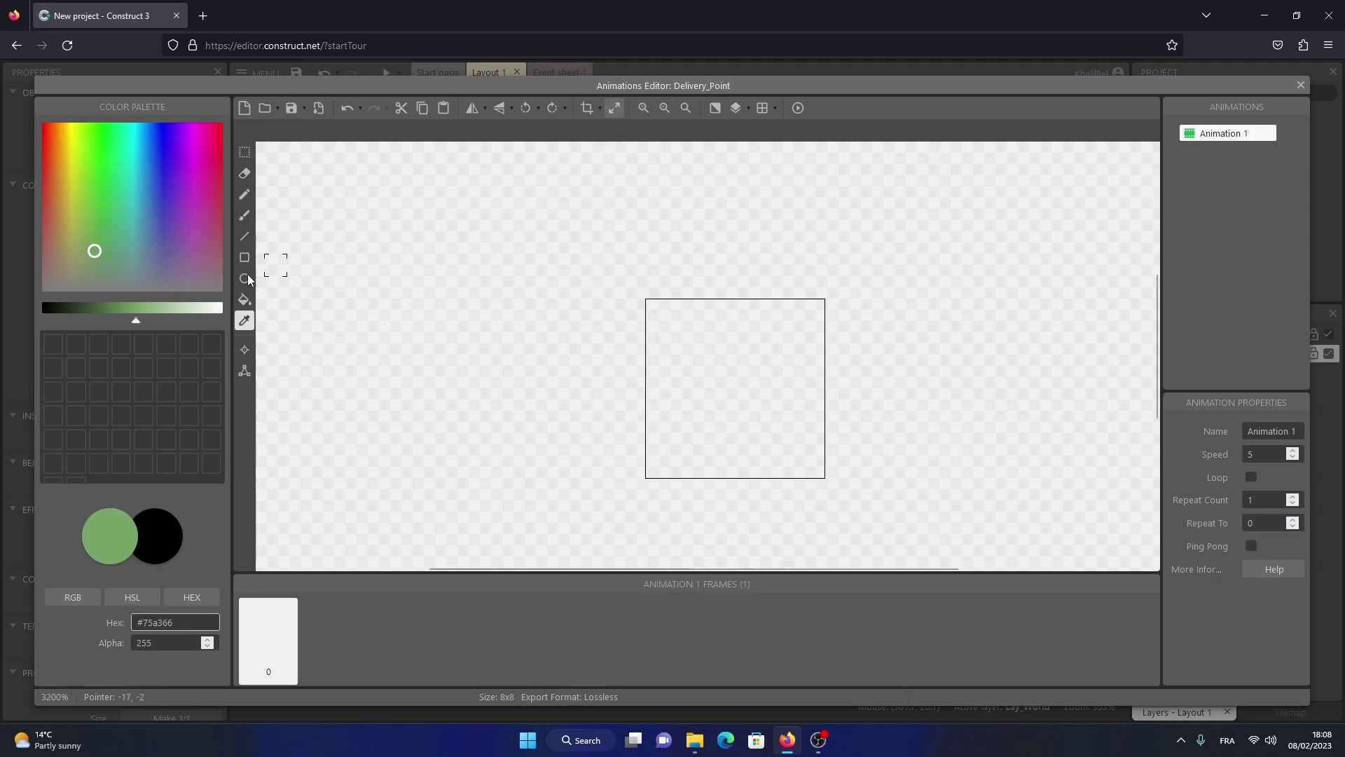
click(244, 299)
click(707, 369)
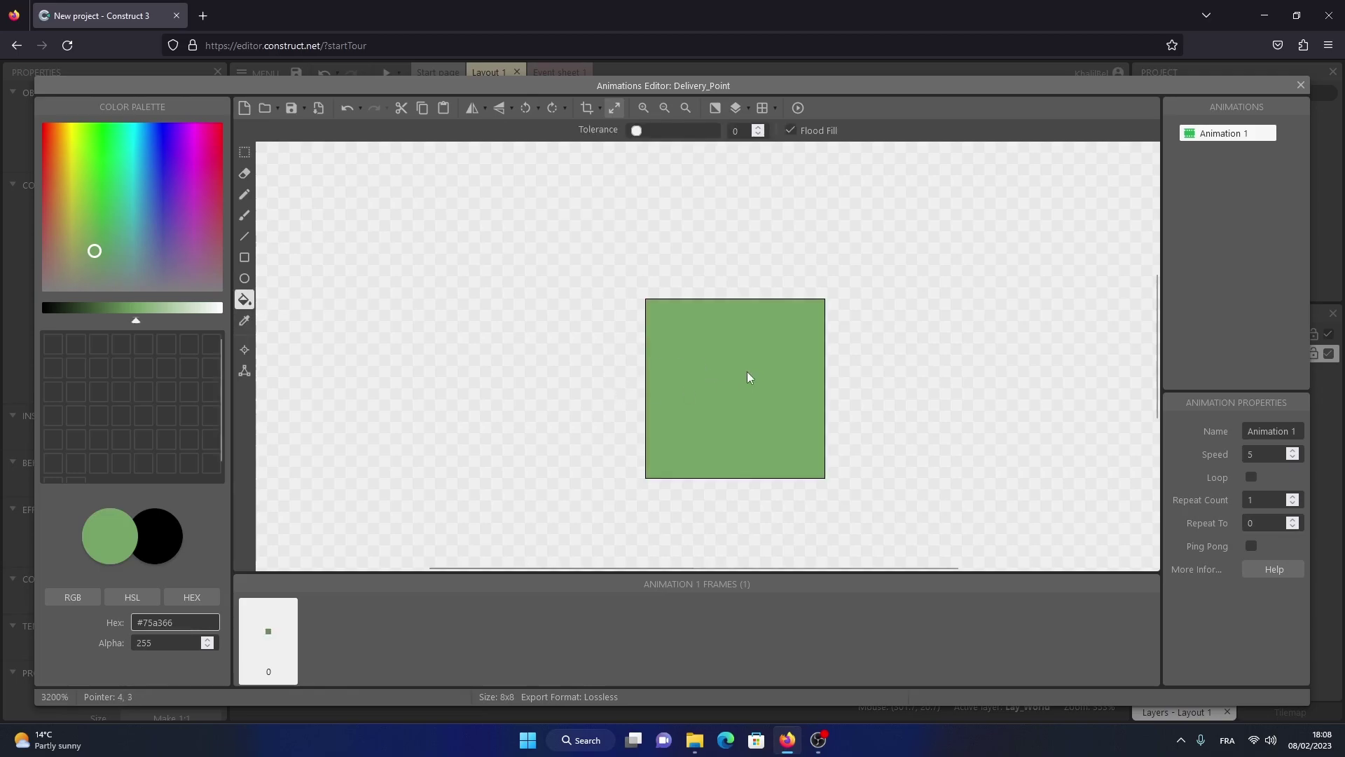
- Pencil a 2 x 2 pixel black square in the centre of the Delivery_Point image, and move the sprite left and slightly down in the layout
click(244, 194)
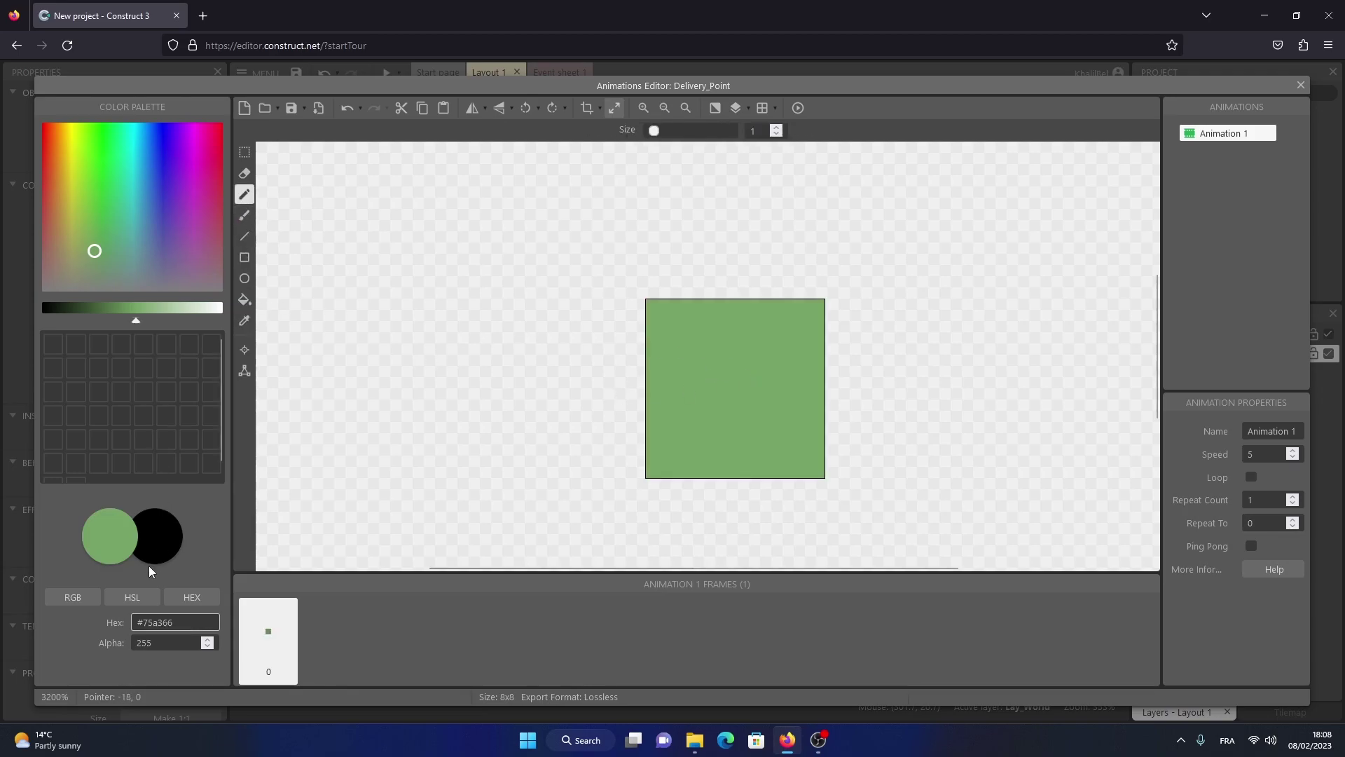
click(158, 545)
click(728, 379)
mouse_move(727, 378)
mouse_down()
mouse_move(744, 397)
mouse_move(721, 399)
mouse_up()
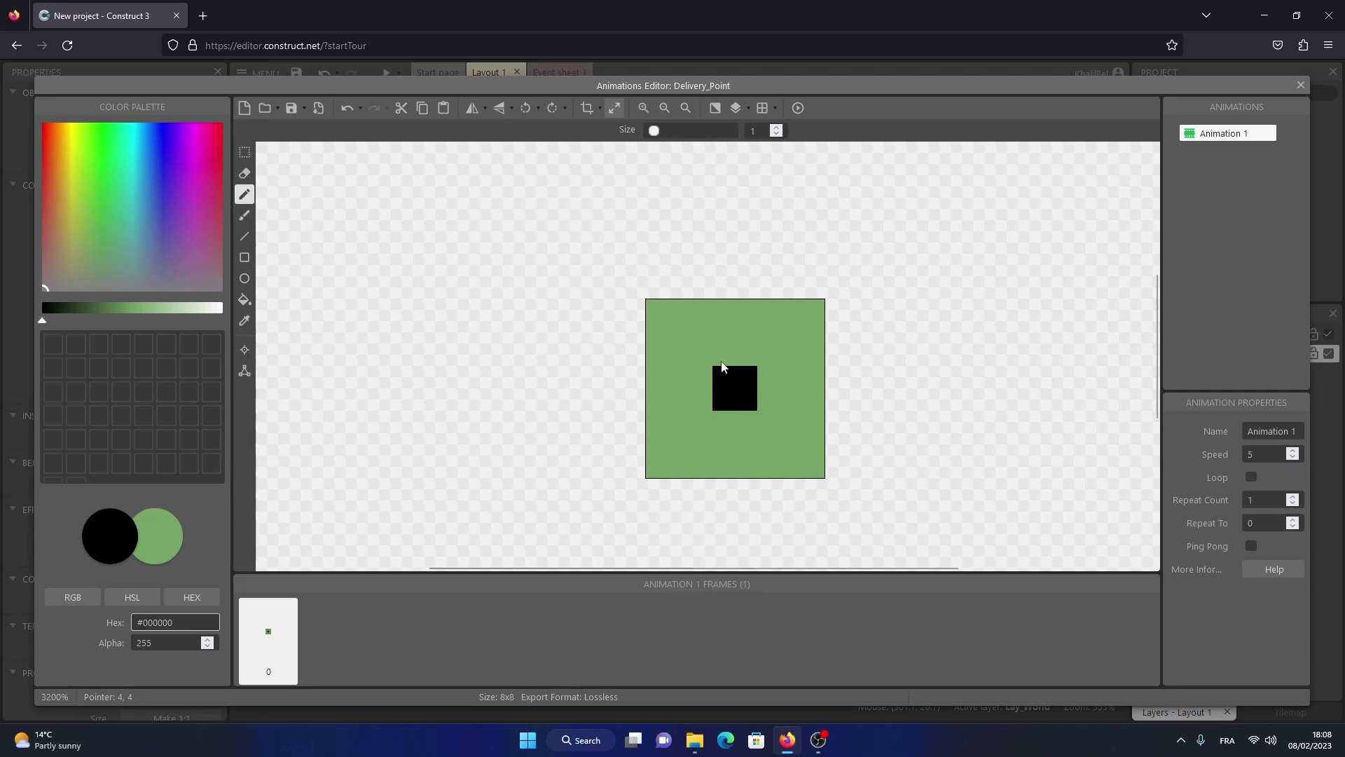
click(1301, 85)
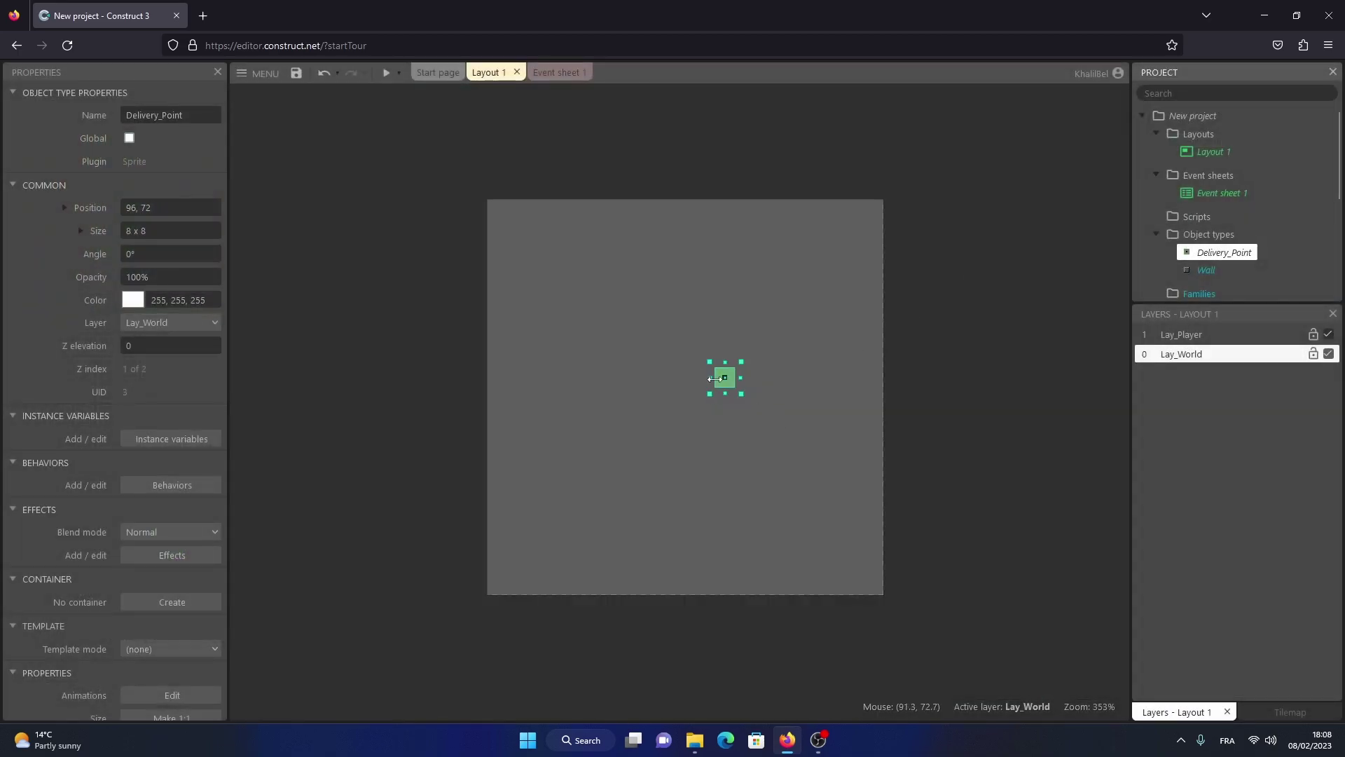
drag(727, 380, 640, 410)
- Insert a Sprite named Player on the Lay_Player layer, placed in the layout's upper-right area
click(1181, 339)
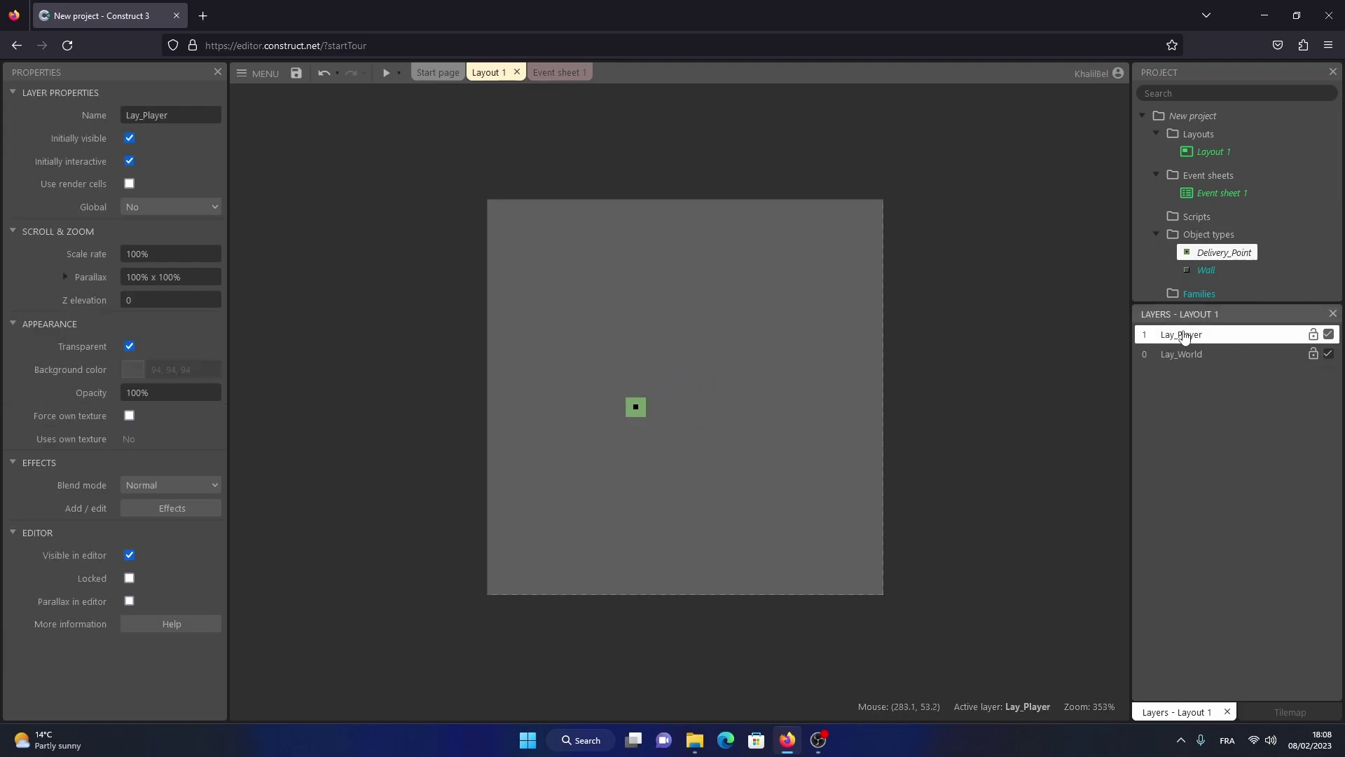
right_click(735, 245)
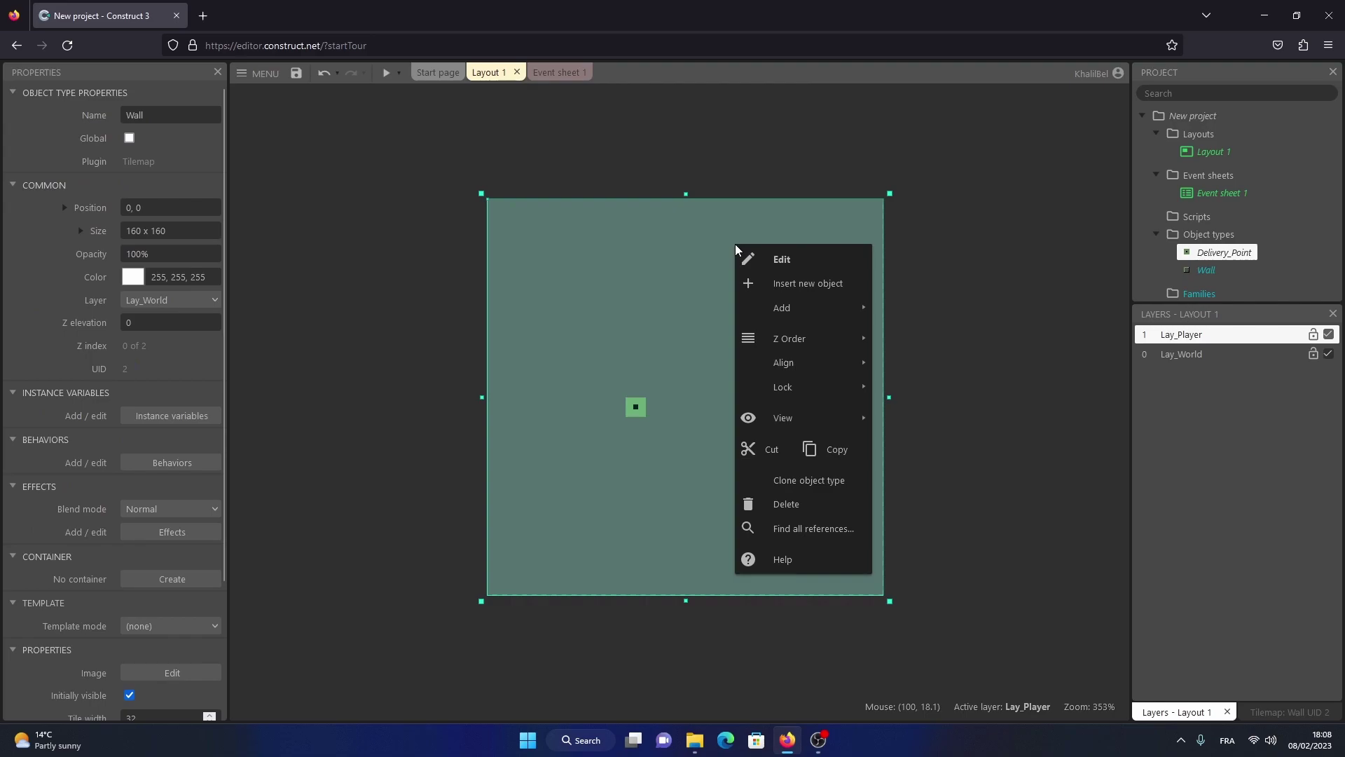
click(1205, 338)
right_click(1026, 304)
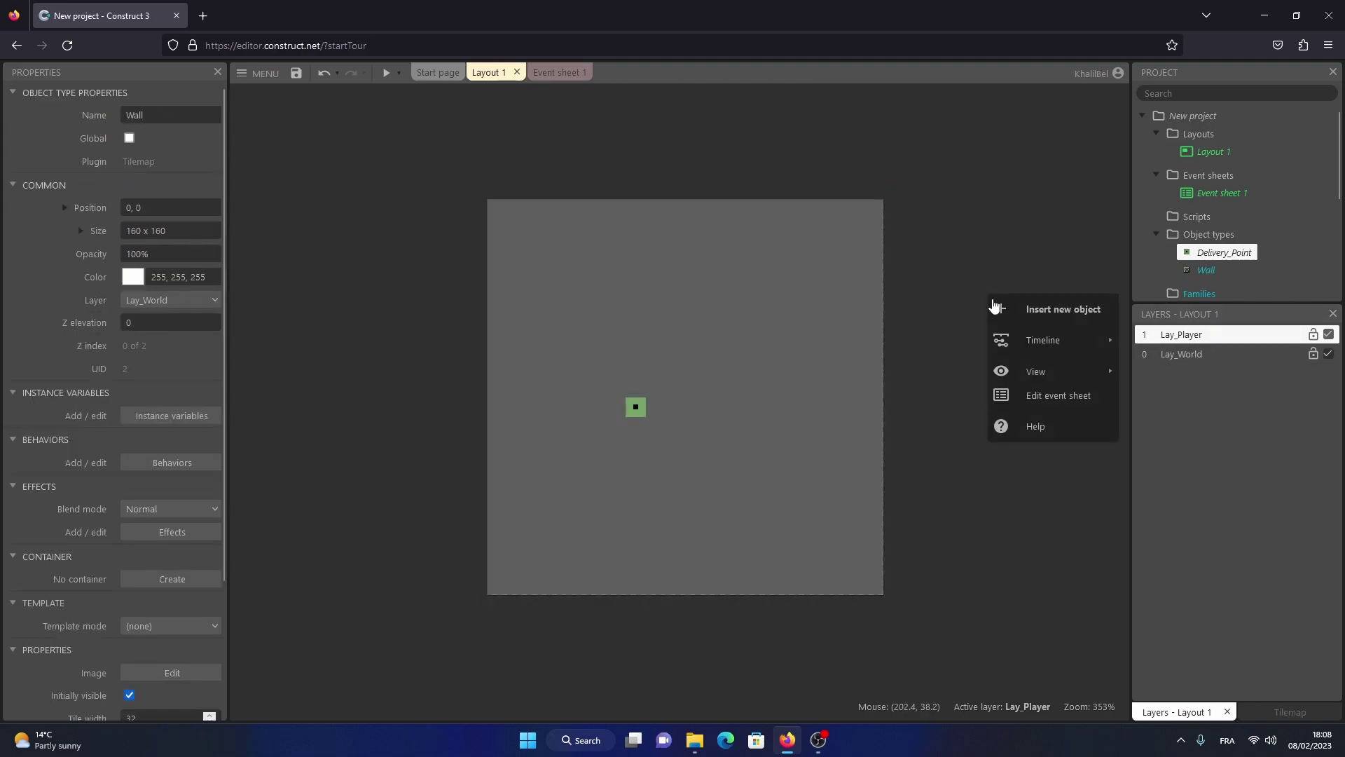
click(1028, 312)
scroll(623, 395, down, 5)
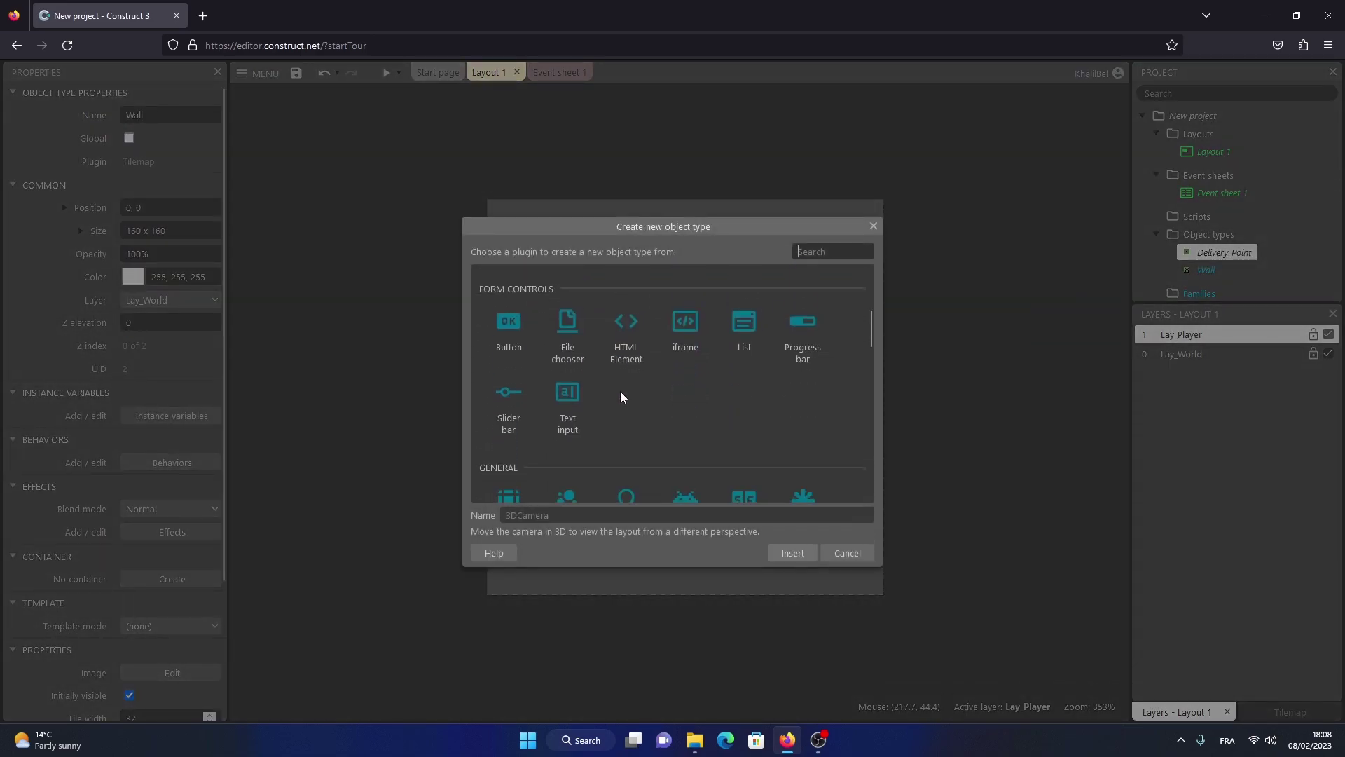
scroll(623, 394, down, 2)
click(686, 294)
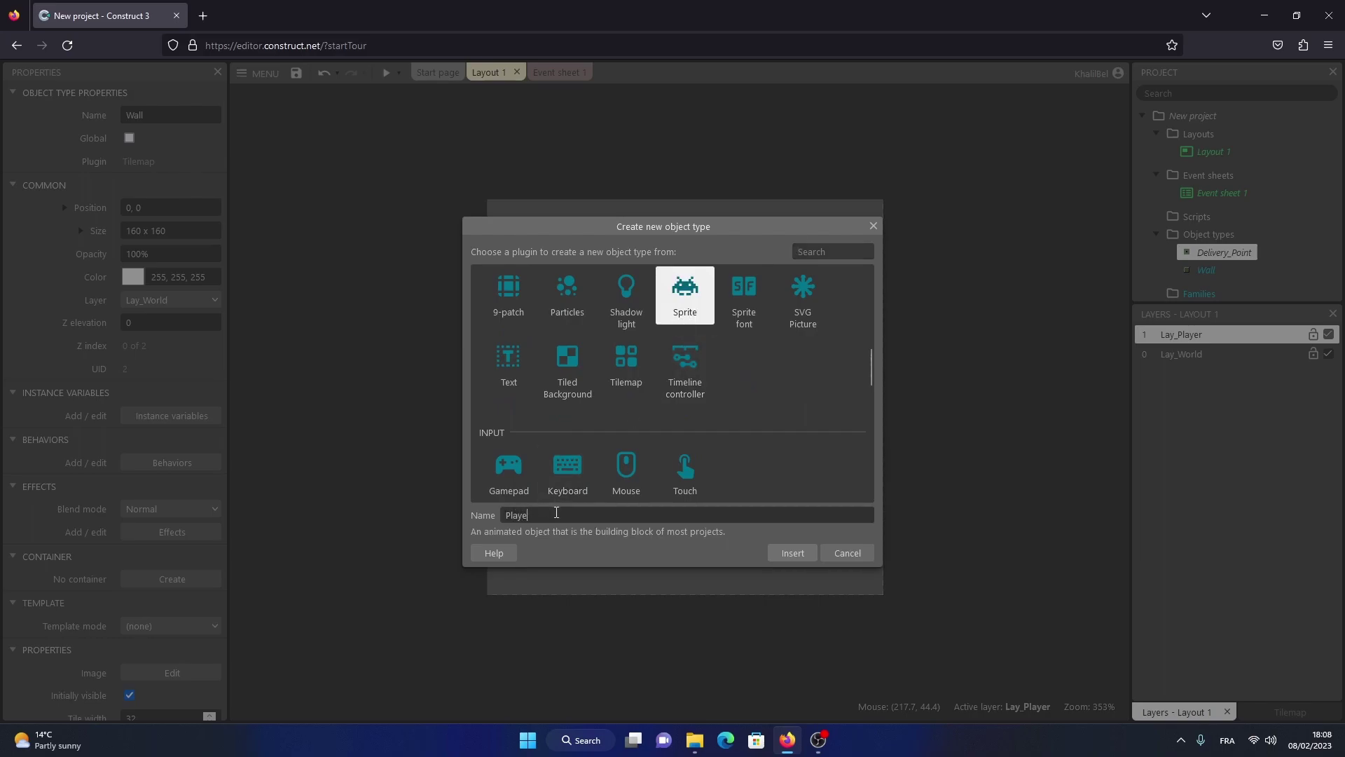
key(Return)
click(792, 319)
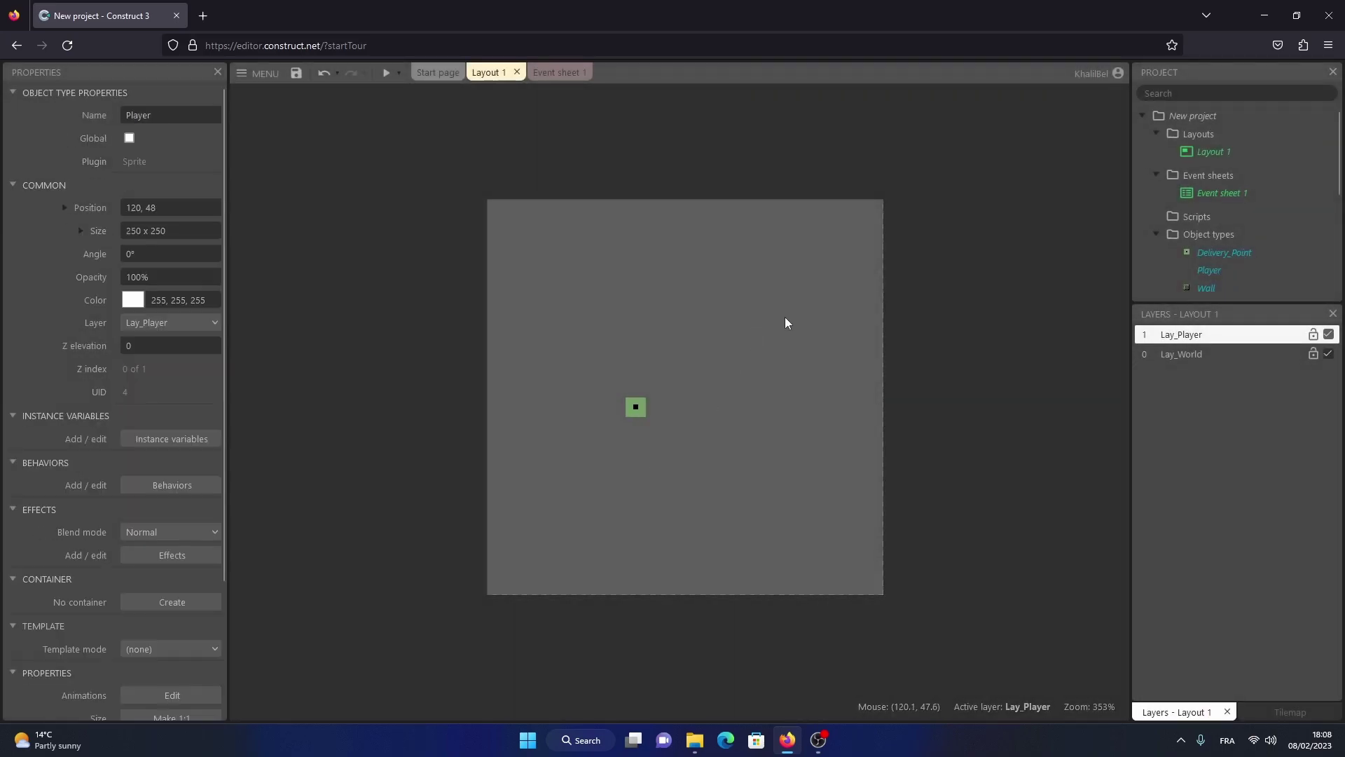
- Resize the Player sprite's image canvas to 8 x 8 pixels
click(614, 107)
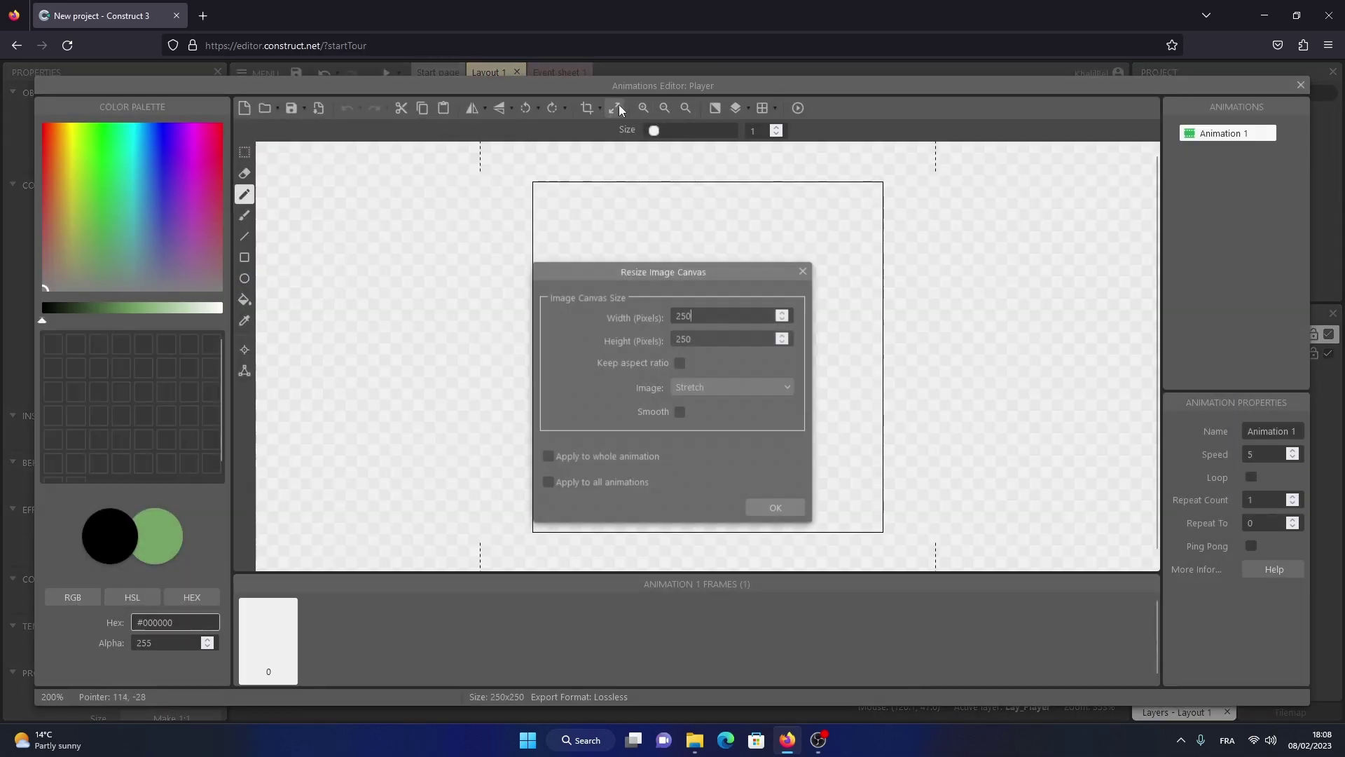
text(8)
key(Tab)
text(8)
click(777, 501)
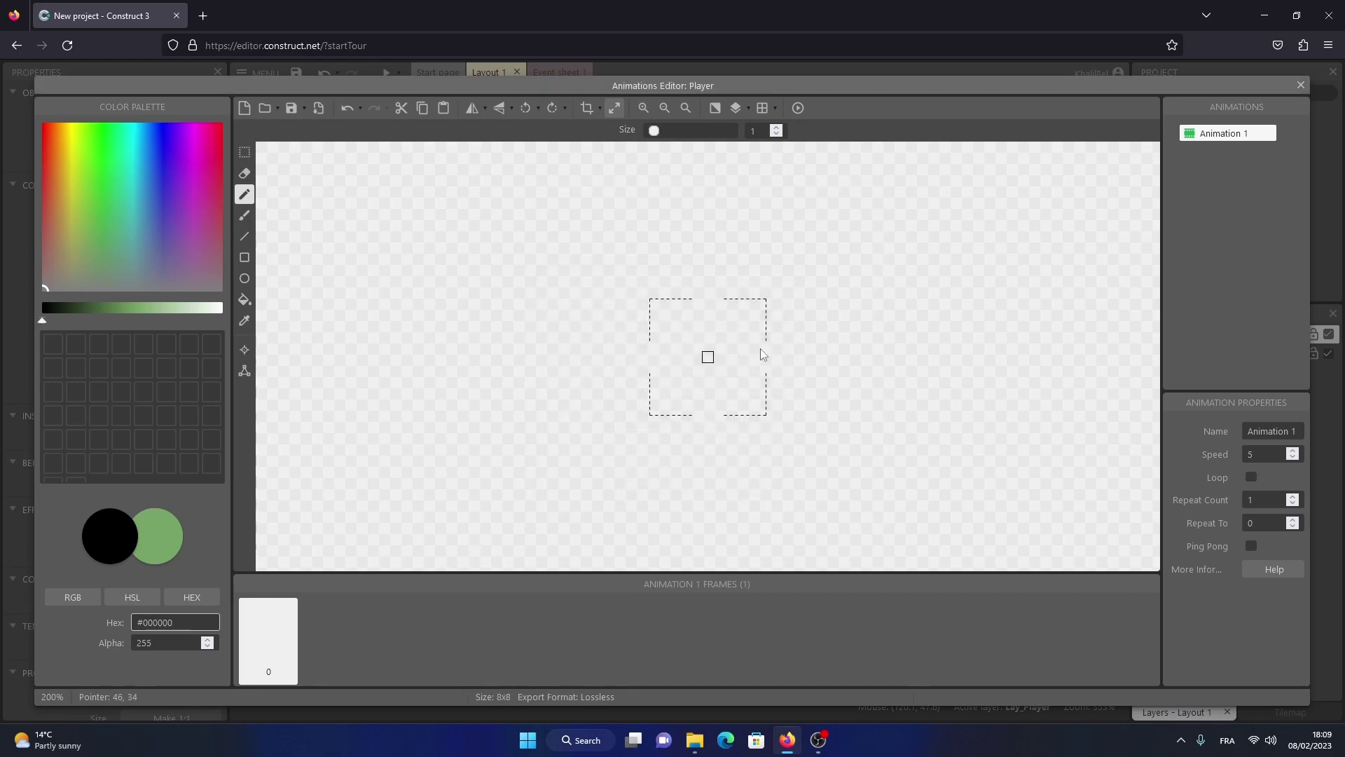
- Swap the primary colour to the green #75a366 and fill the whole Player image with it
click(643, 109)
click(643, 108)
click(643, 108)
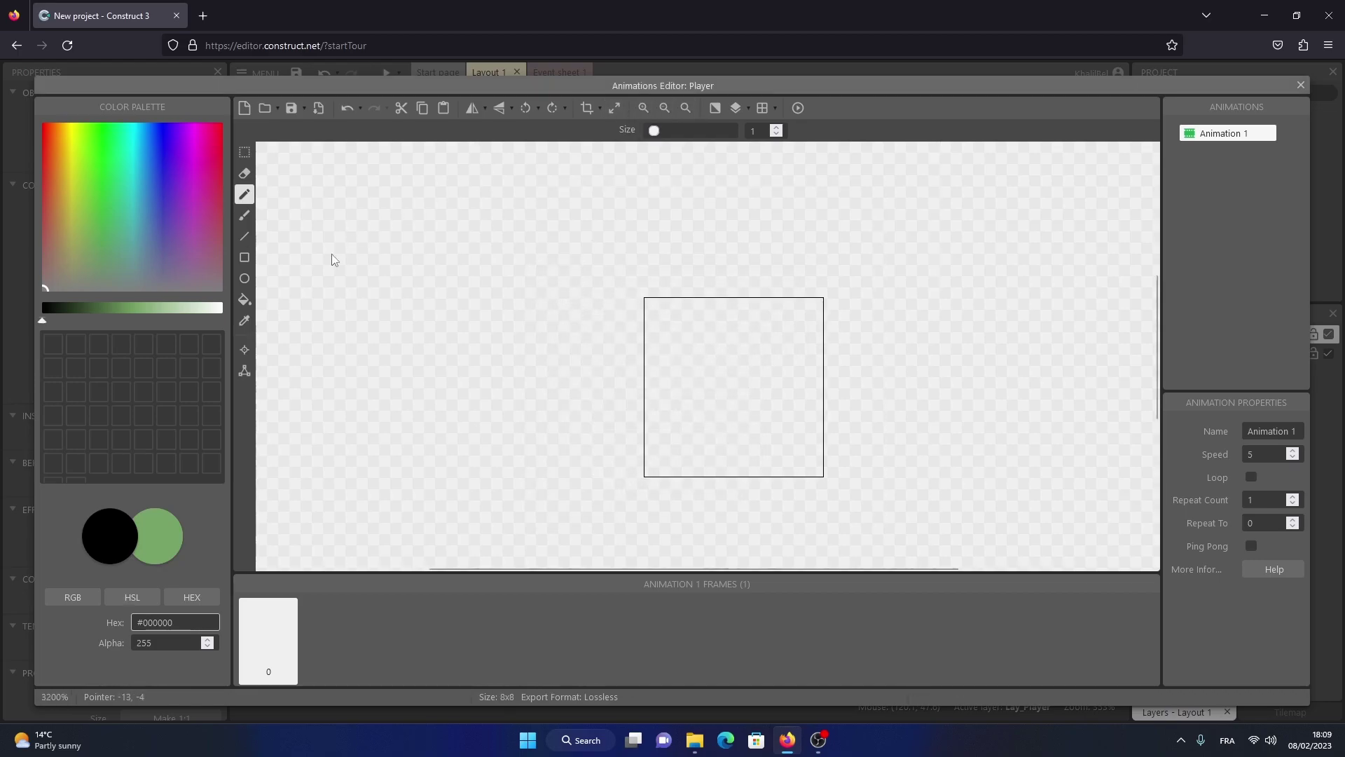
click(154, 549)
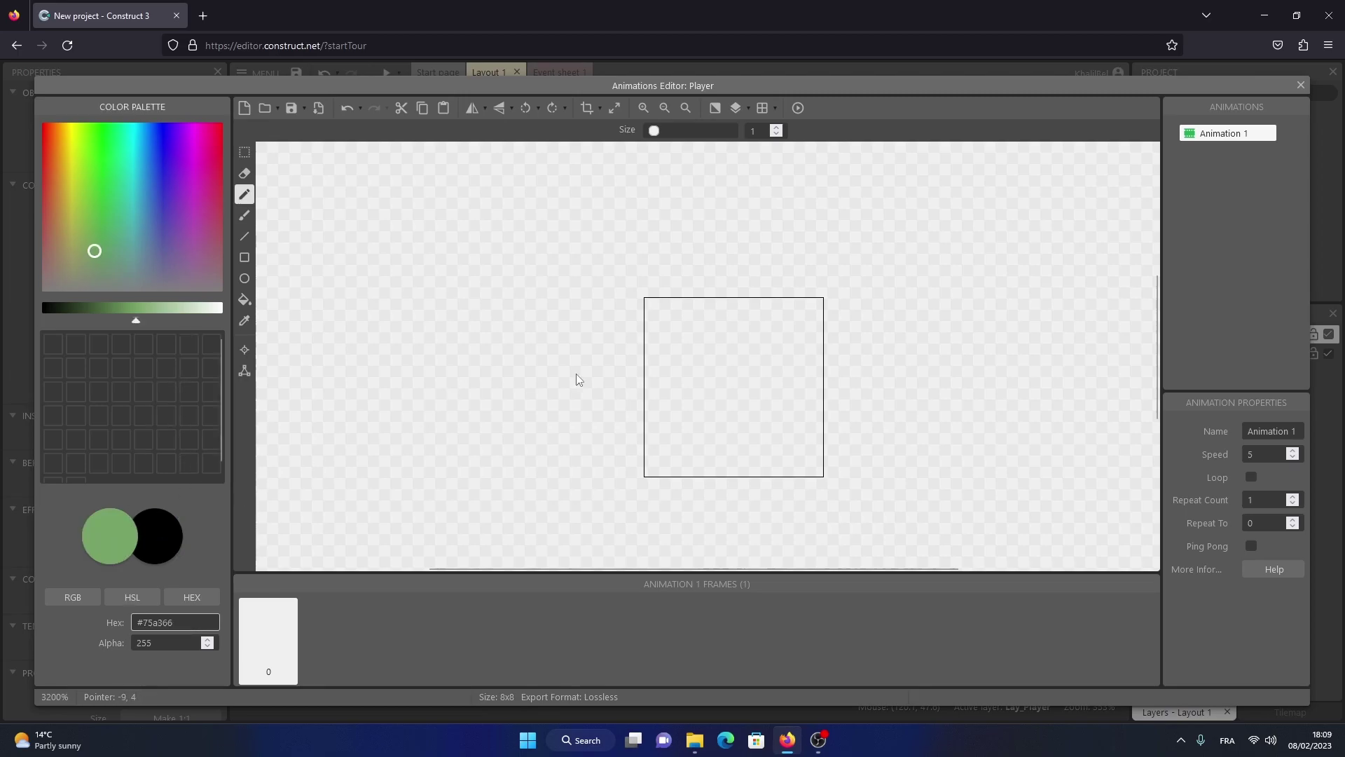
click(244, 299)
click(785, 379)
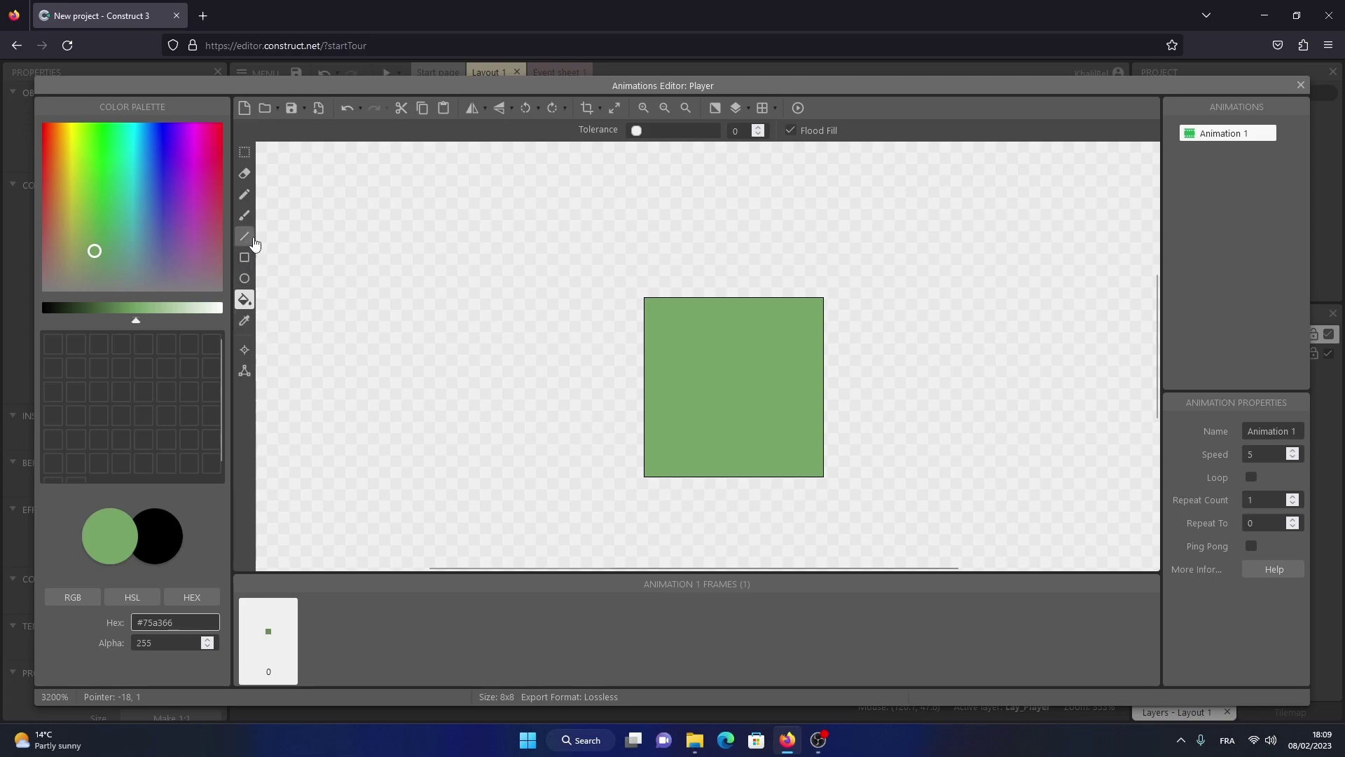
- Pencil a one-pixel black border around the Player image and two vertical black eyes inside it
click(245, 194)
click(166, 535)
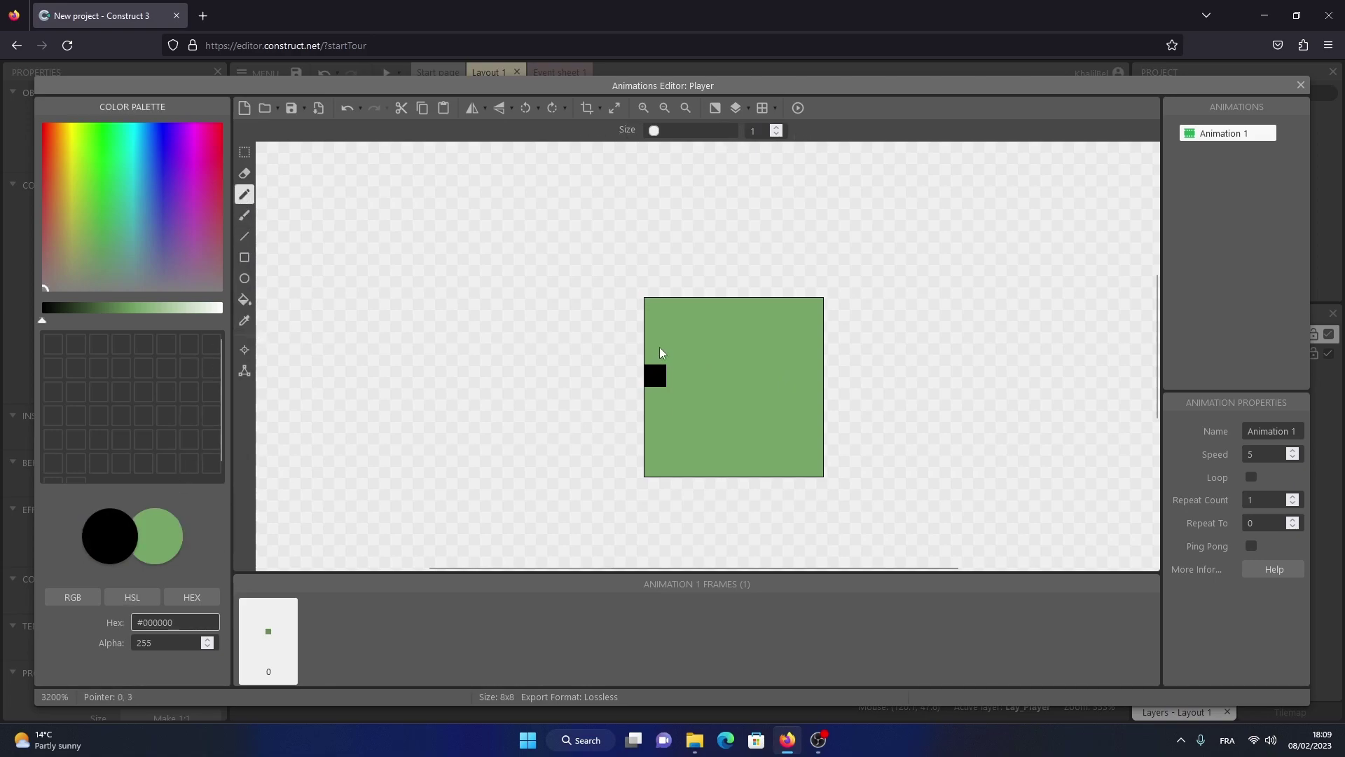
mouse_move(658, 308)
mouse_down()
mouse_move(653, 468)
mouse_move(814, 465)
mouse_move(822, 327)
mouse_move(714, 306)
mouse_move(675, 316)
mouse_move(705, 377)
mouse_move(766, 354)
mouse_move(768, 400)
mouse_up()
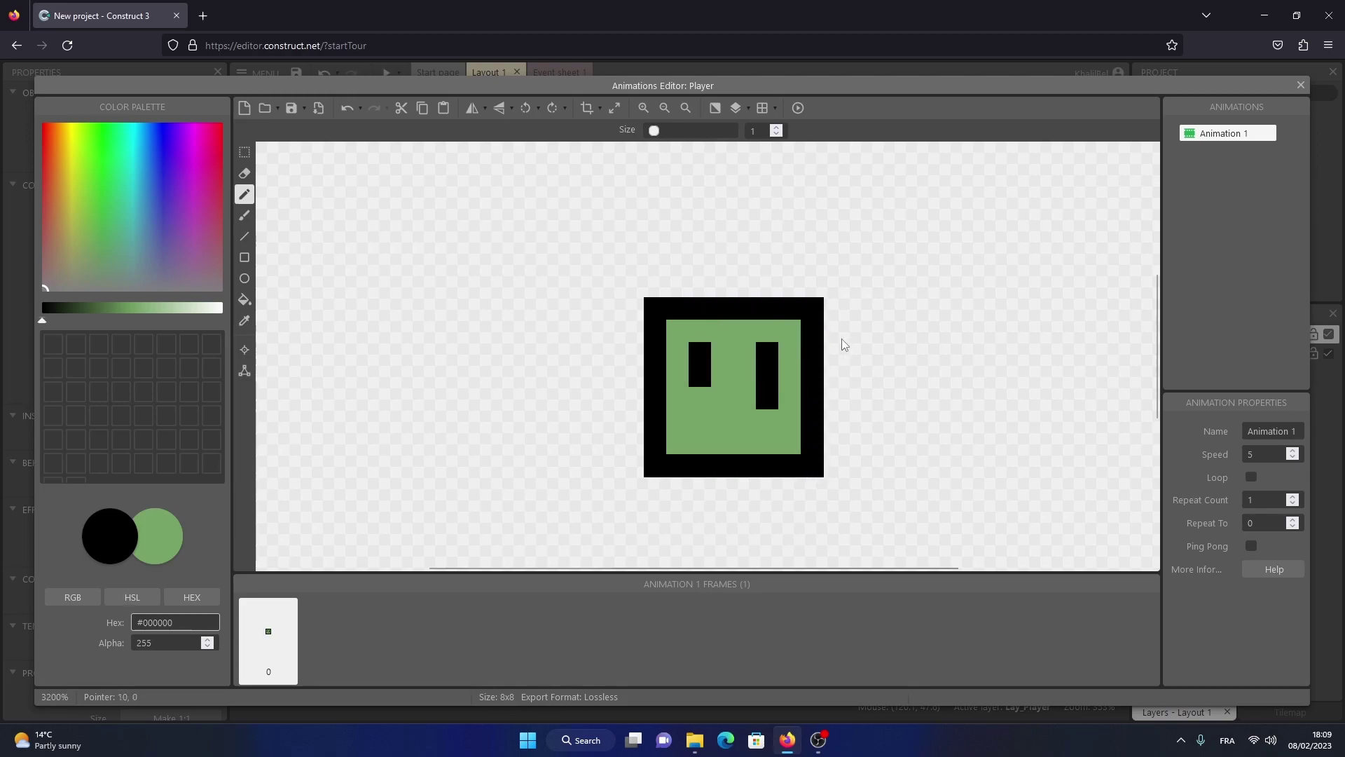
- Repaint the right eye's lowest pixel green to match the eyes' two-pixel height, close the image editor and deselect the Player sprite
click(180, 527)
click(773, 401)
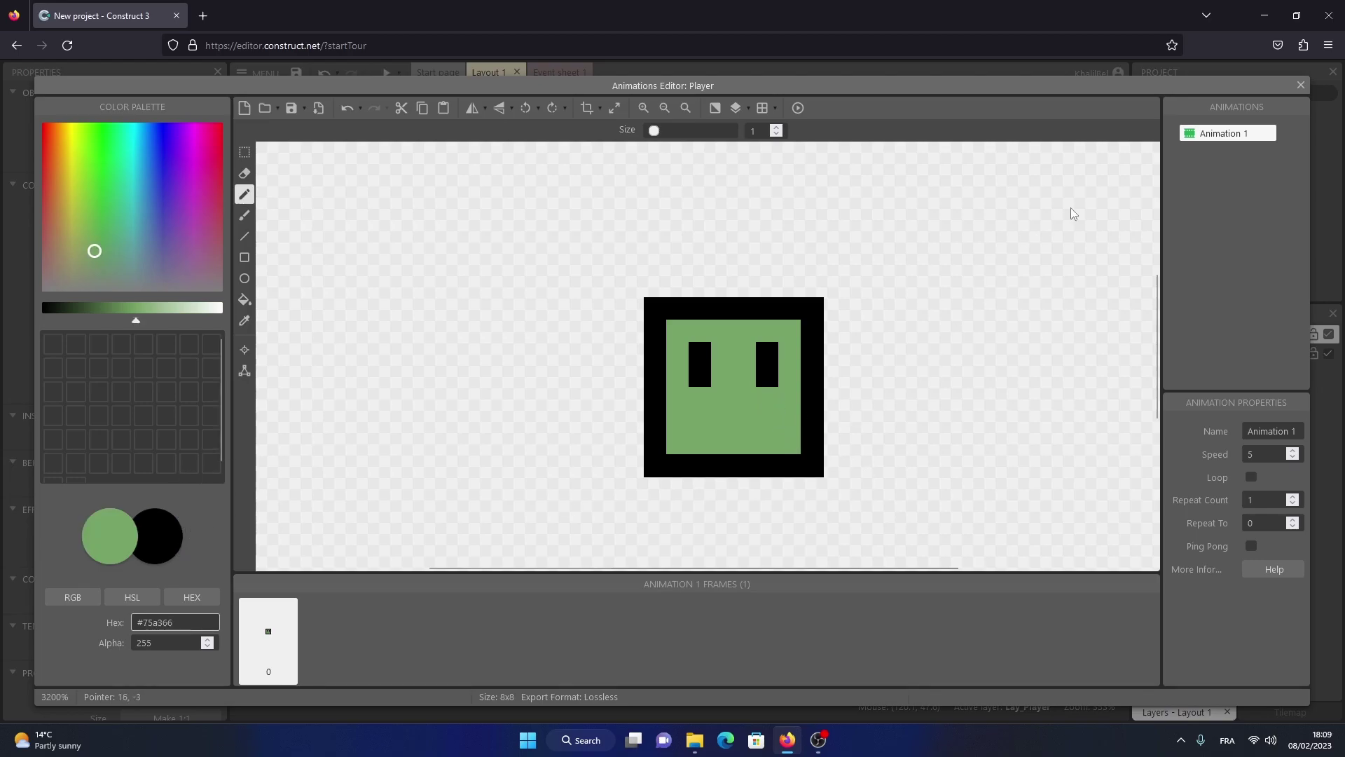
click(1300, 85)
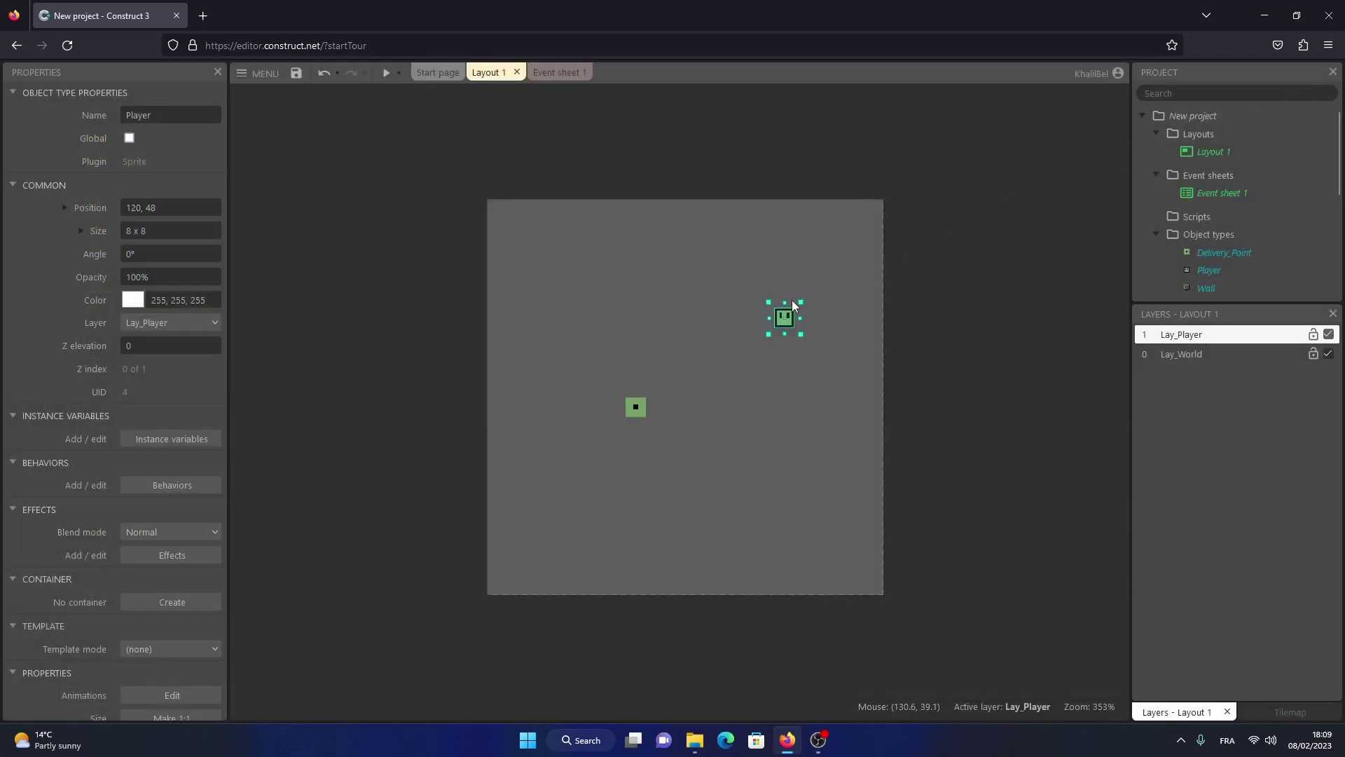
click(907, 270)
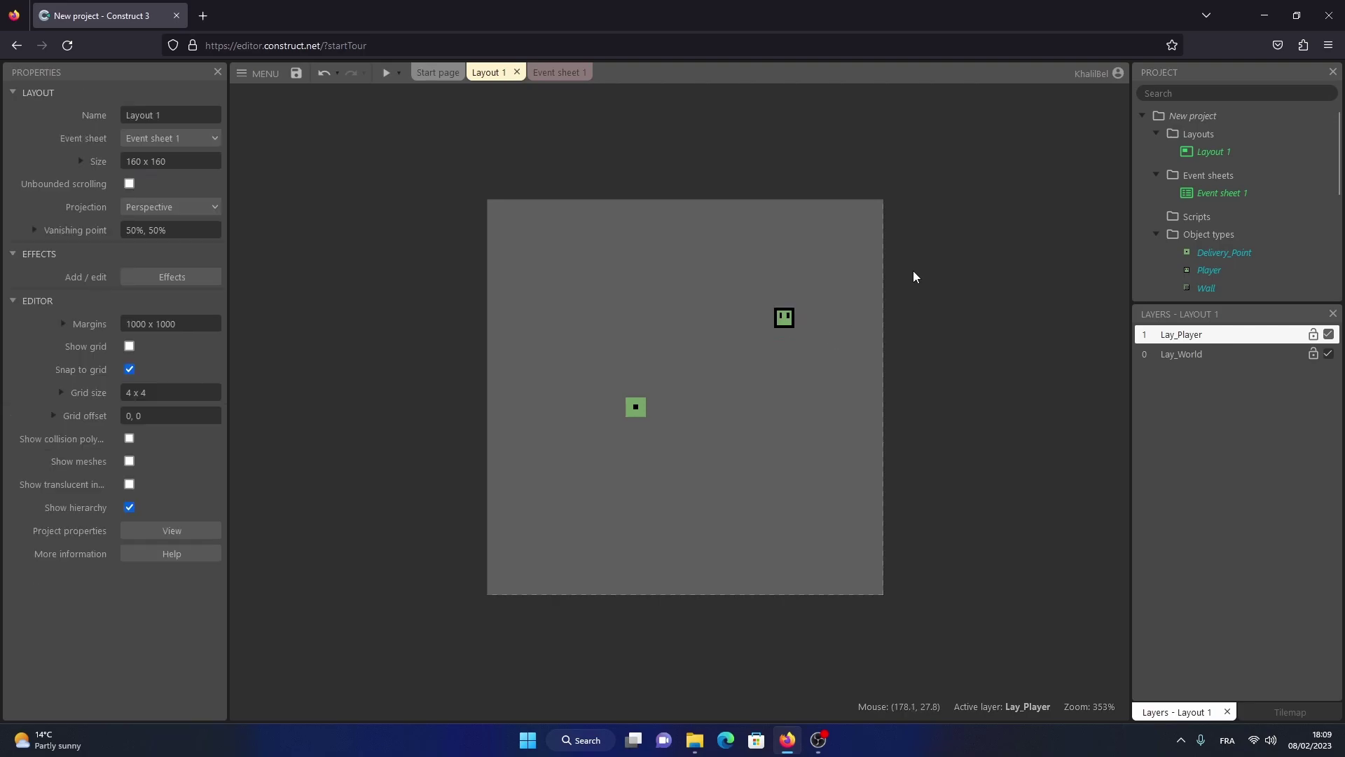
- Insert a new Sprite object named Box near the middle of the layout
right_click(638, 254)
right_click(715, 168)
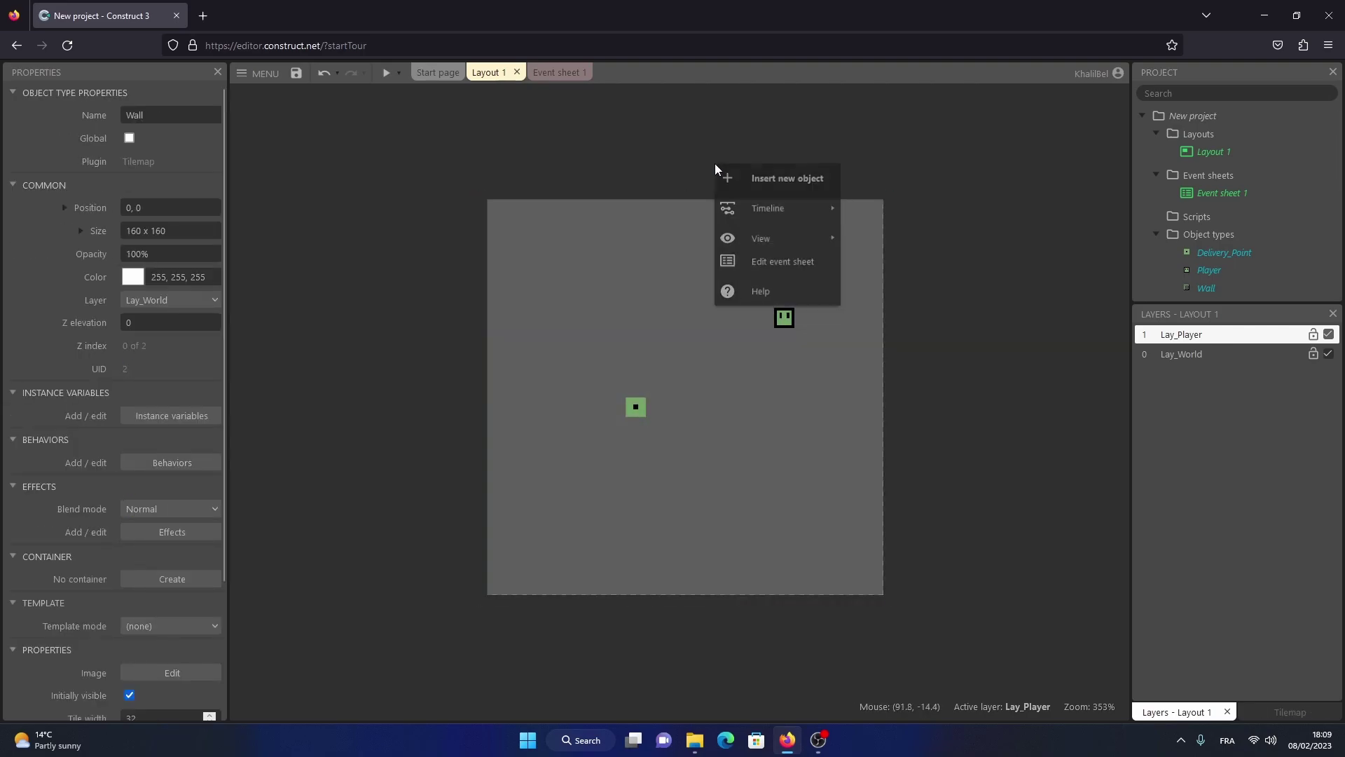
click(742, 184)
scroll(704, 372, down, 5)
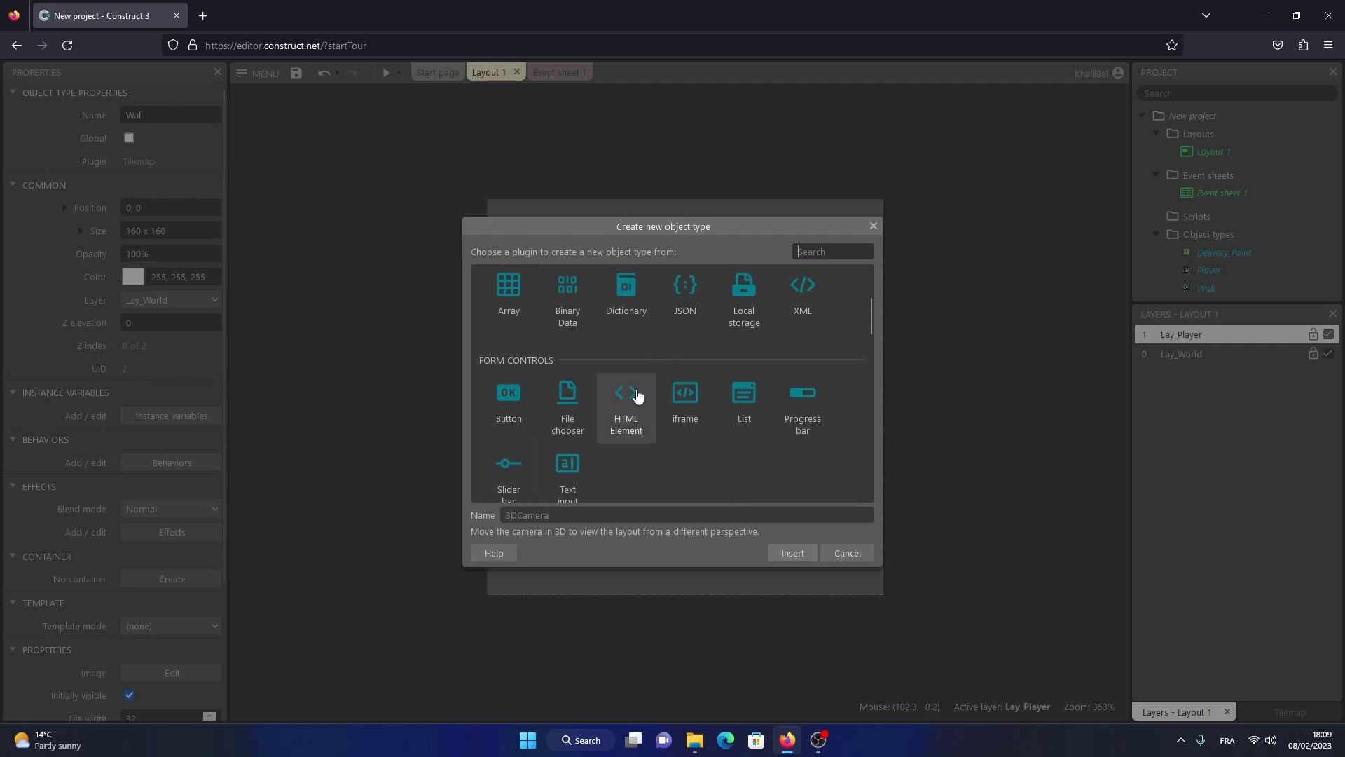
click(662, 424)
click(591, 513)
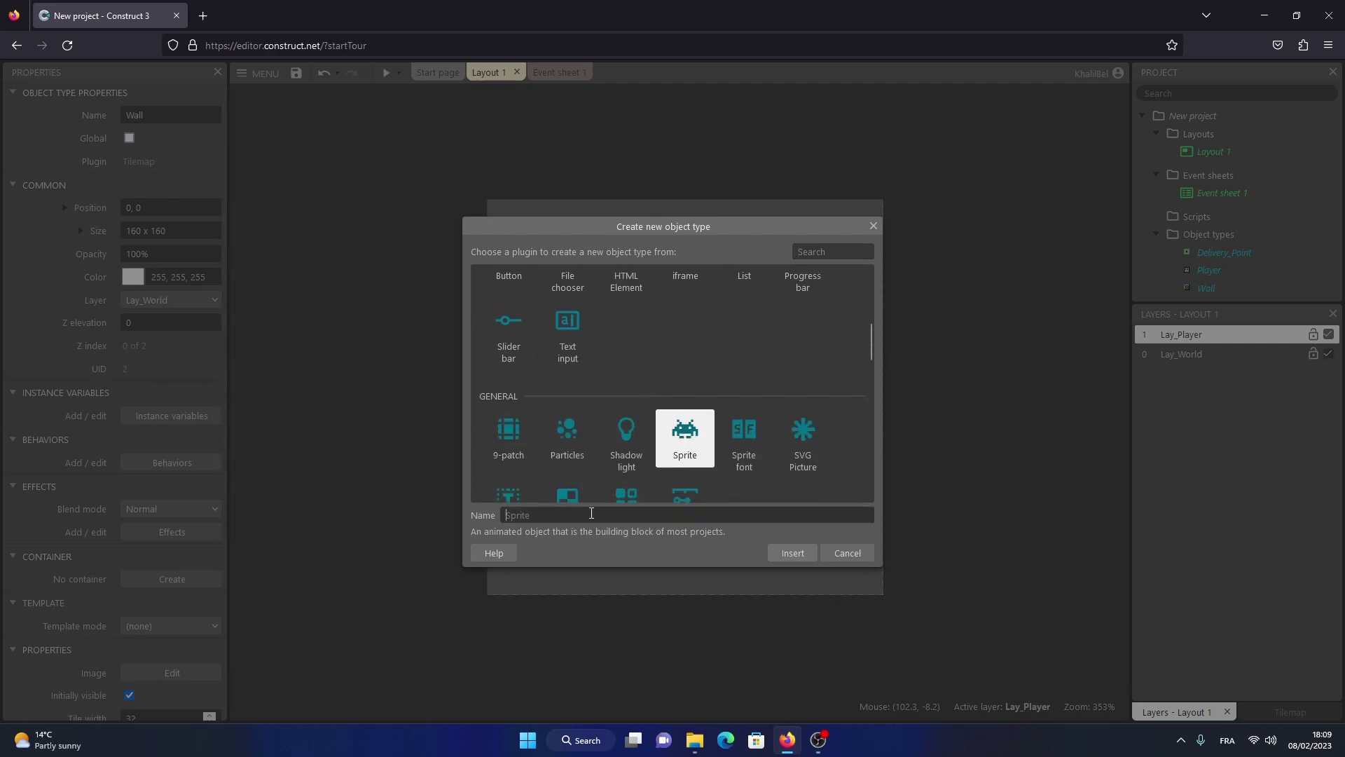
text(Box)
click(795, 556)
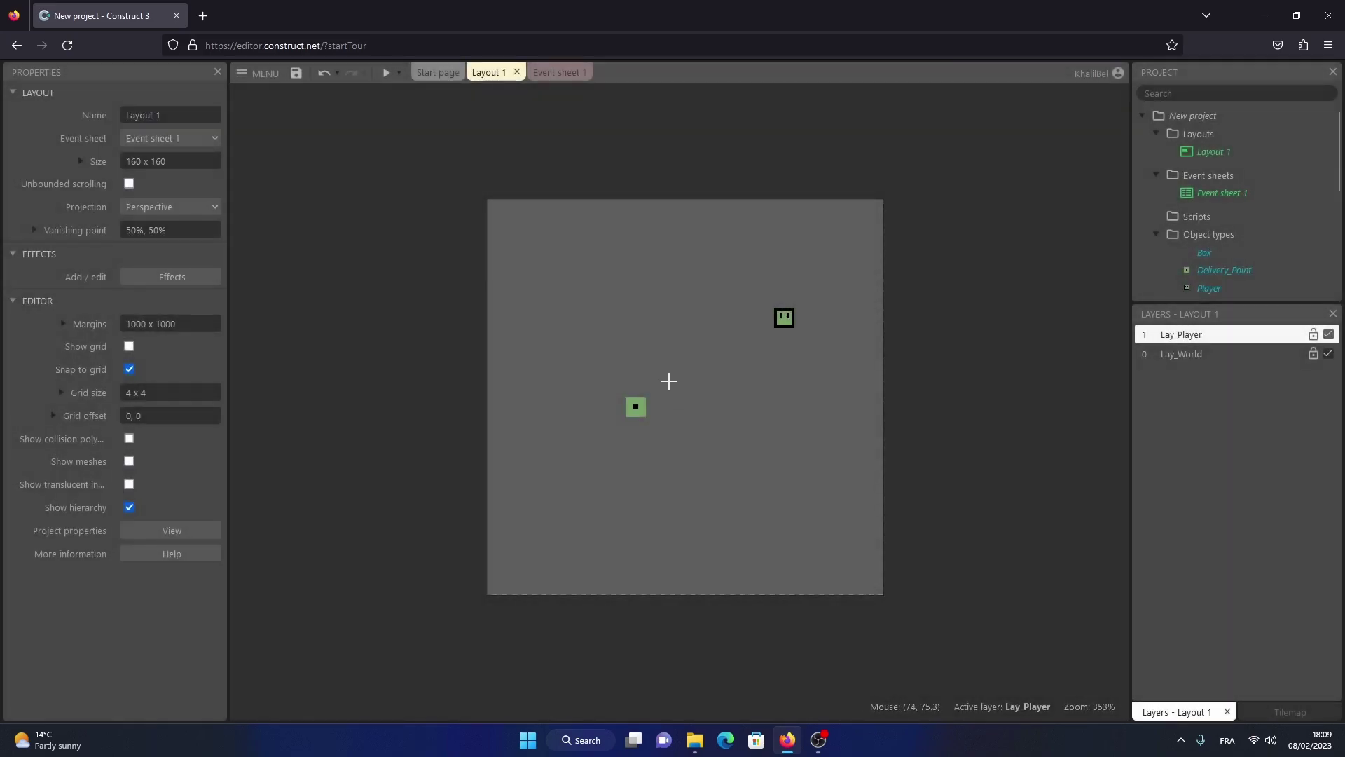
click(670, 383)
- Resize the Box sprite's image canvas to 8 x 8 pixels
click(616, 110)
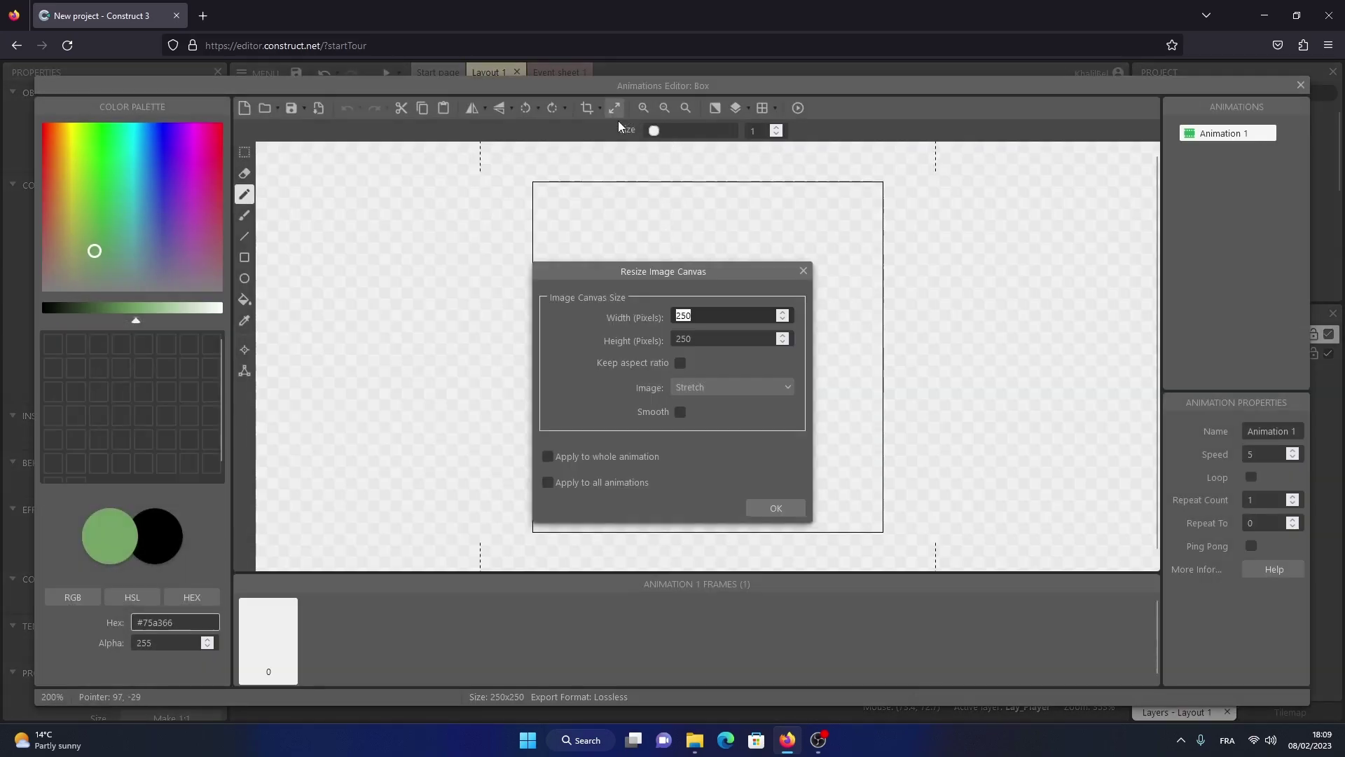
text(8)
double_click(715, 339)
text(8)
click(774, 501)
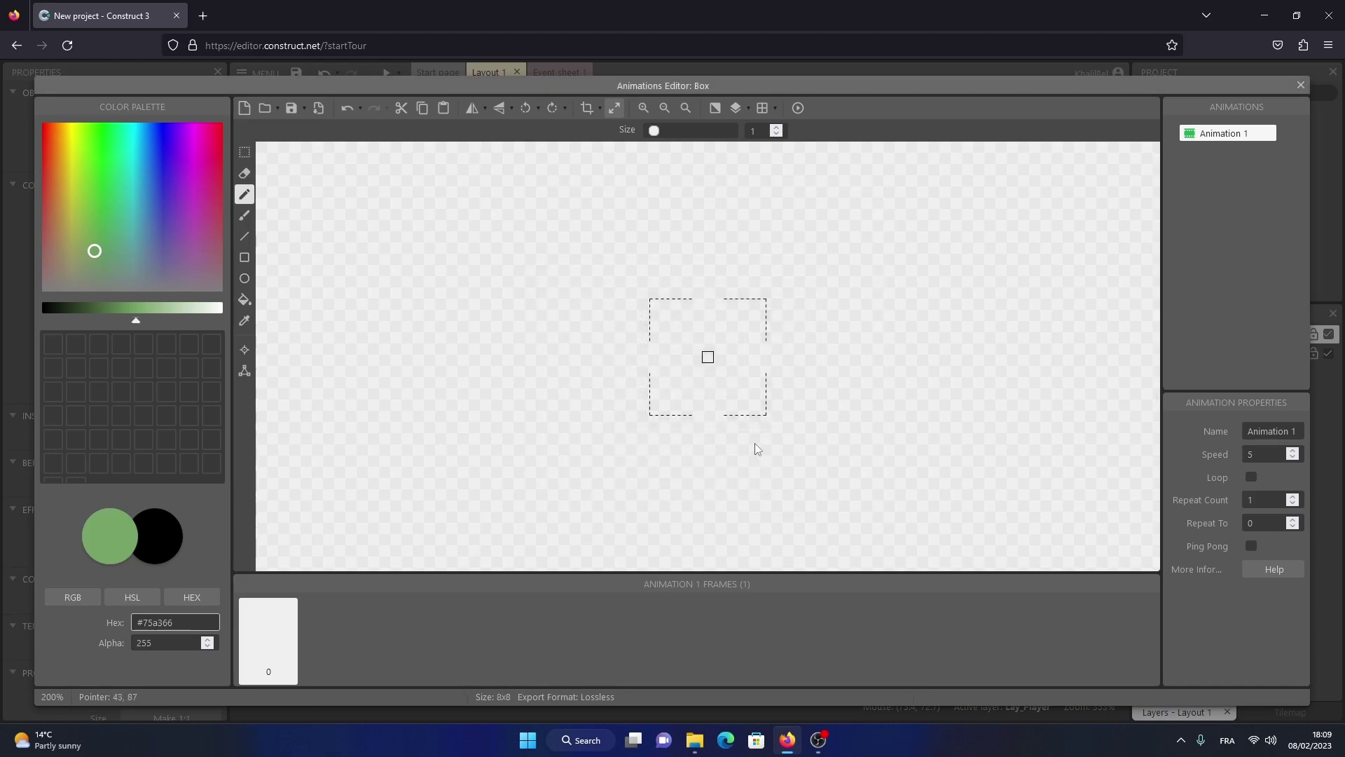
- Fill the whole Box image with the green #75a366
click(647, 112)
click(648, 112)
click(648, 112)
click(648, 112)
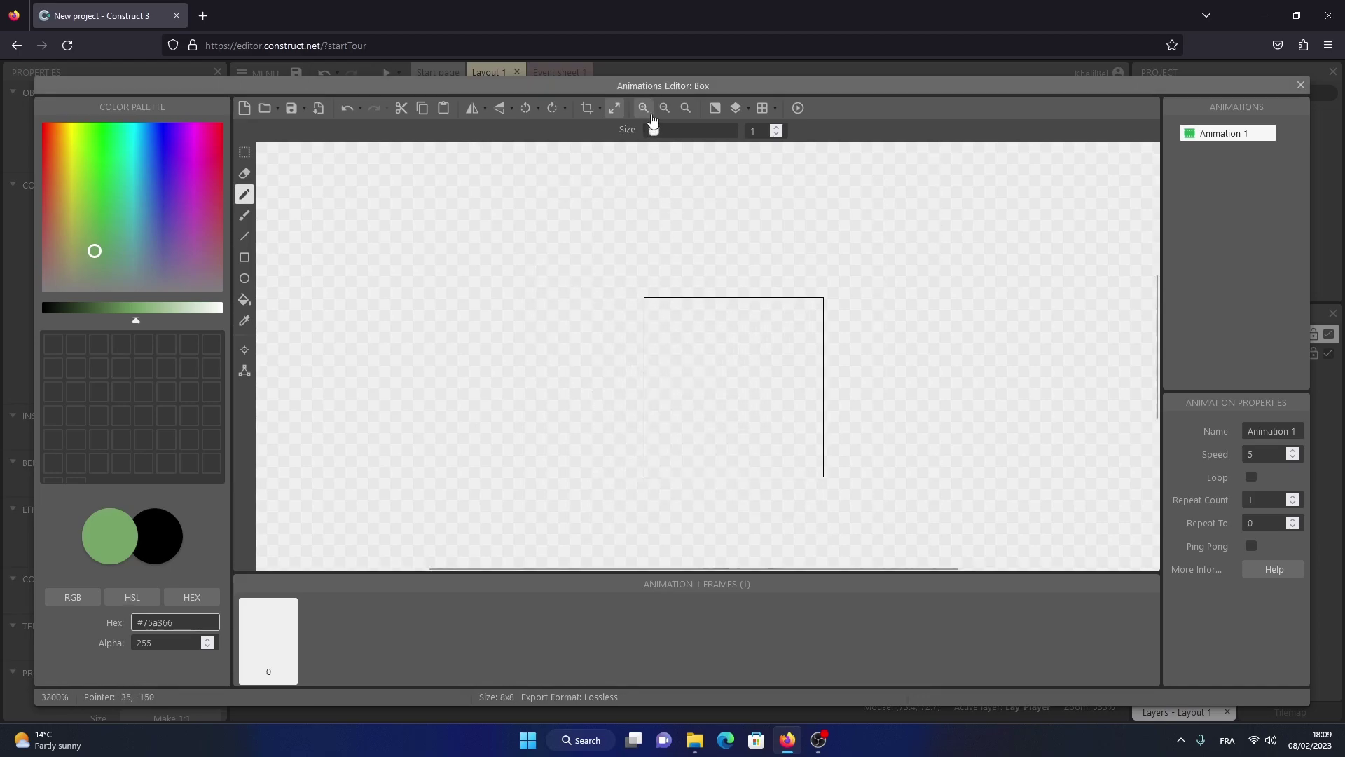
click(244, 299)
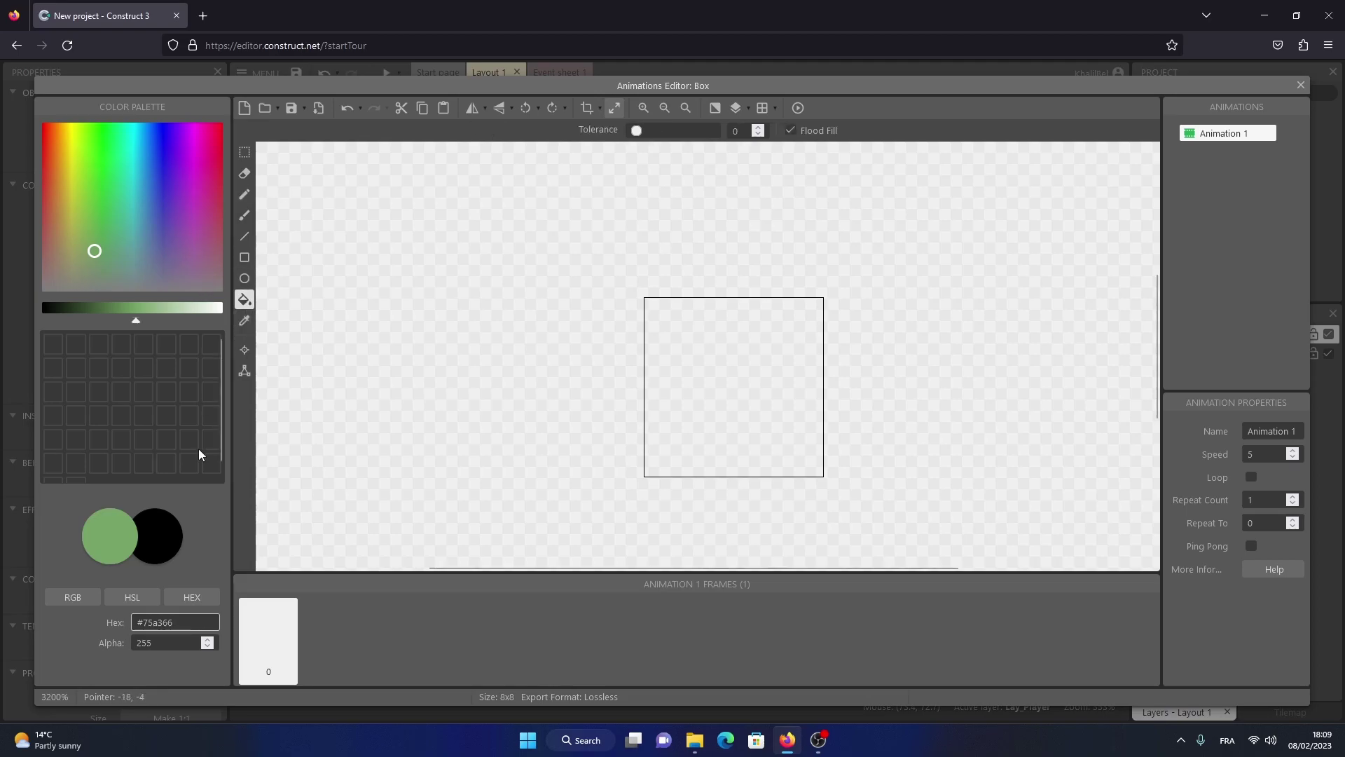
click(721, 413)
- Pencil a one-pixel black border around the Box image, undoing the stray stroke, and close the image editor
click(138, 534)
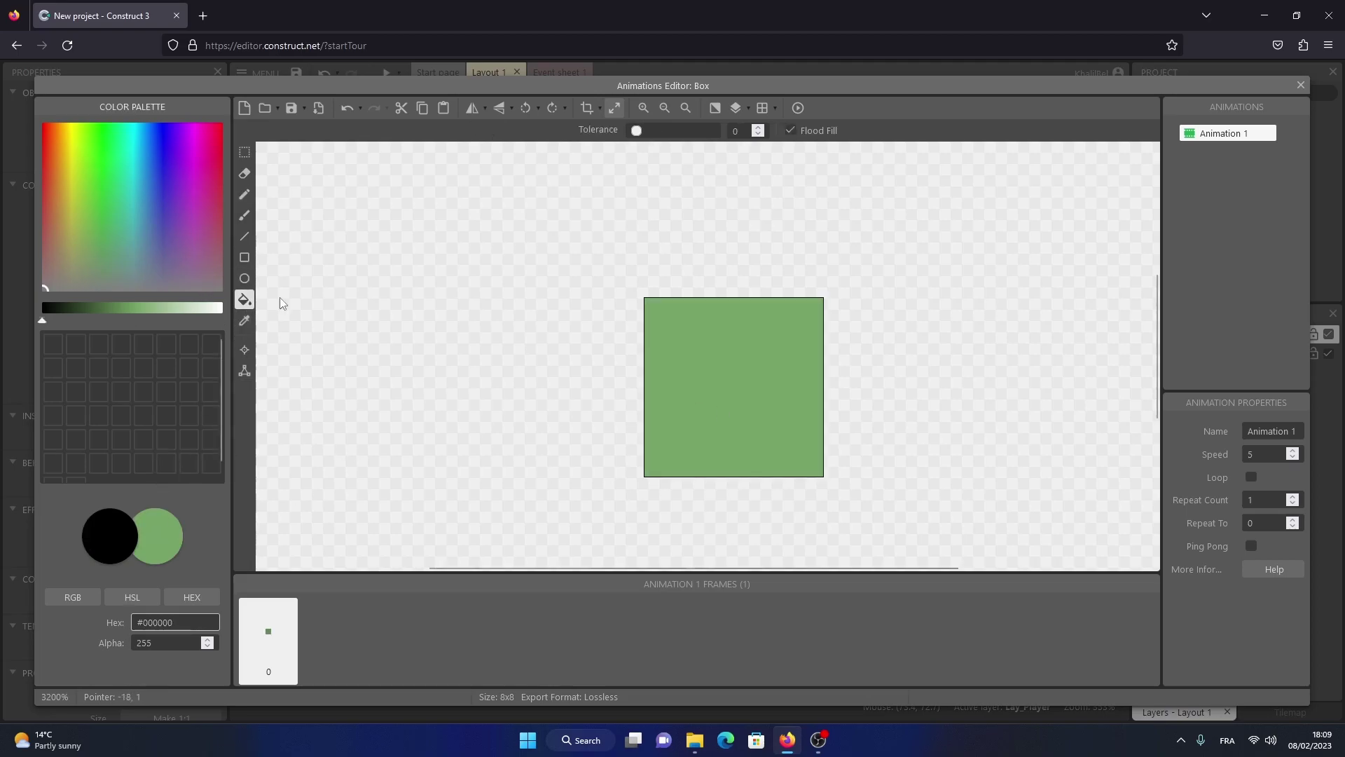
click(244, 194)
click(658, 323)
mouse_move(657, 320)
mouse_down()
mouse_move(670, 381)
mouse_move(655, 438)
mouse_up()
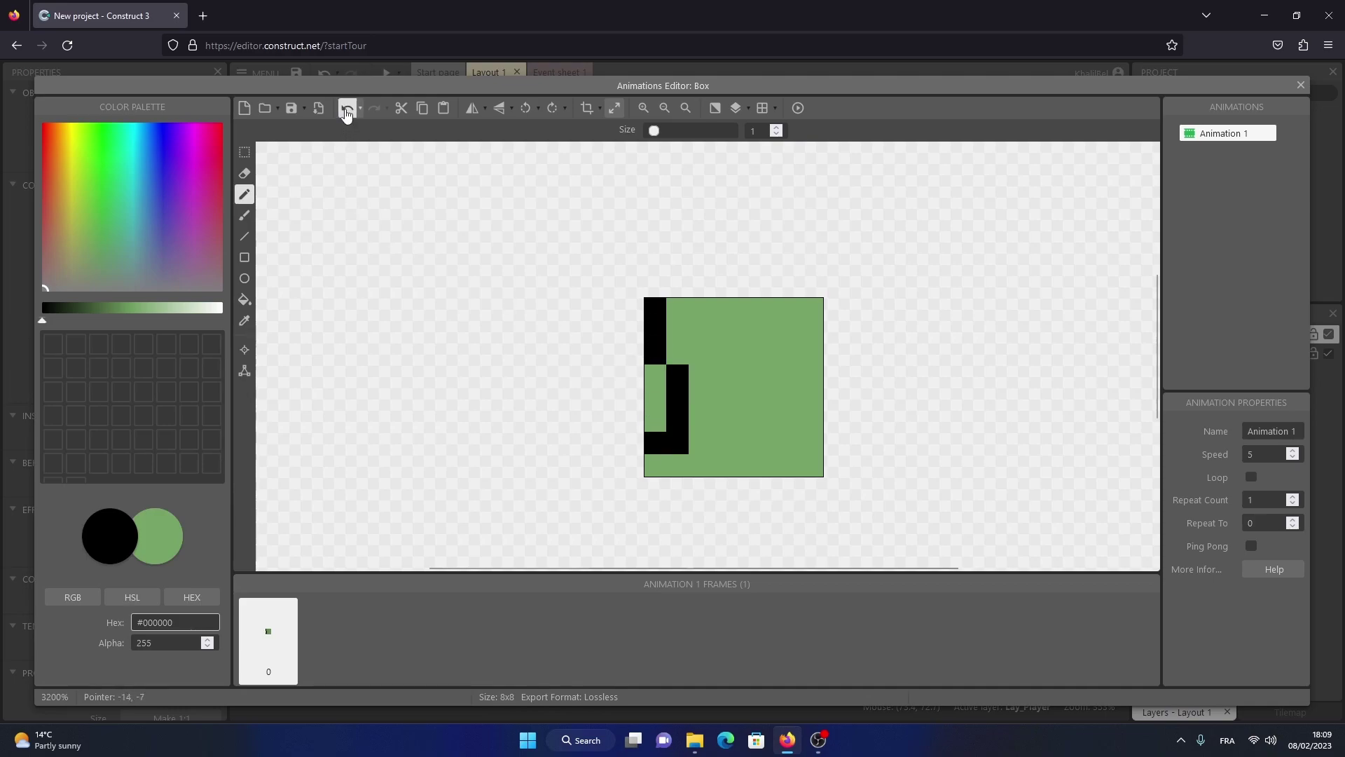
click(347, 108)
mouse_move(653, 305)
mouse_down()
mouse_move(655, 463)
mouse_move(813, 464)
mouse_move(807, 314)
mouse_move(671, 309)
mouse_up()
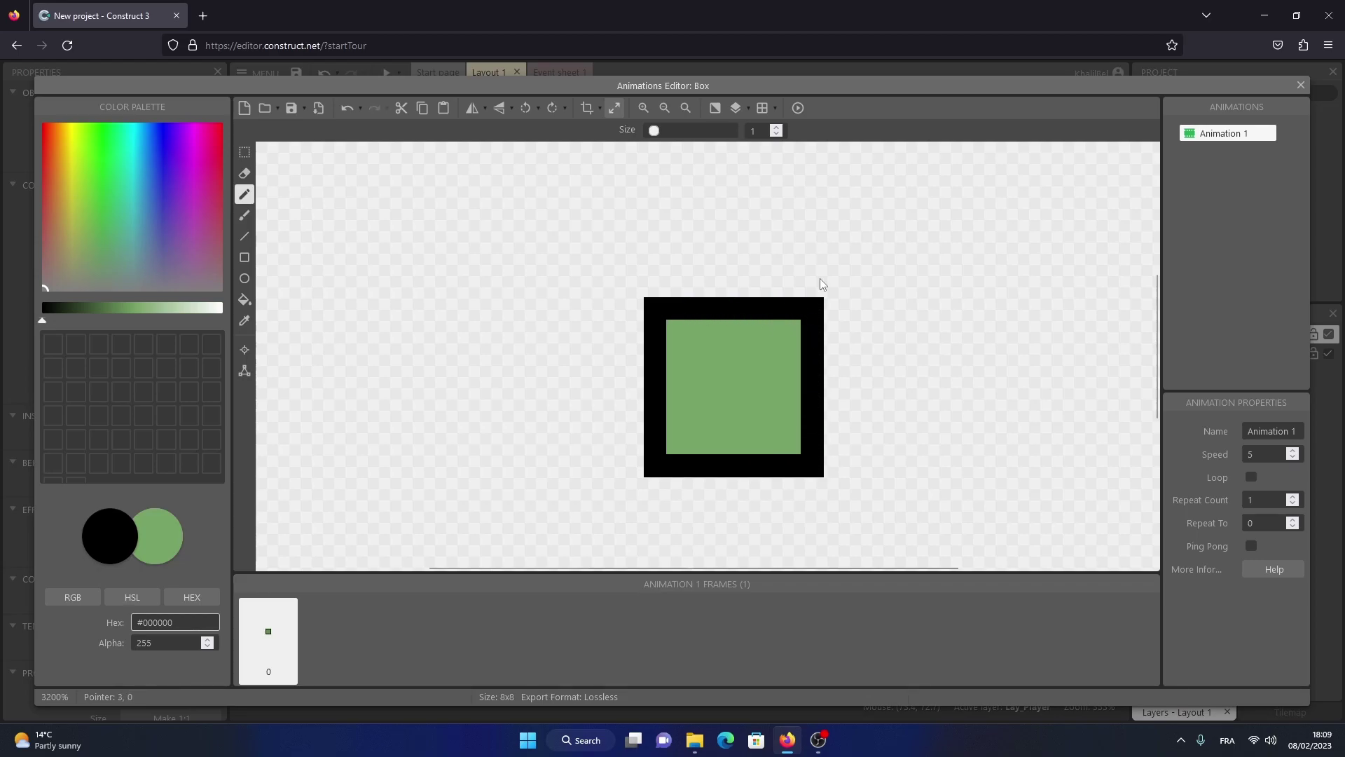
click(1301, 85)
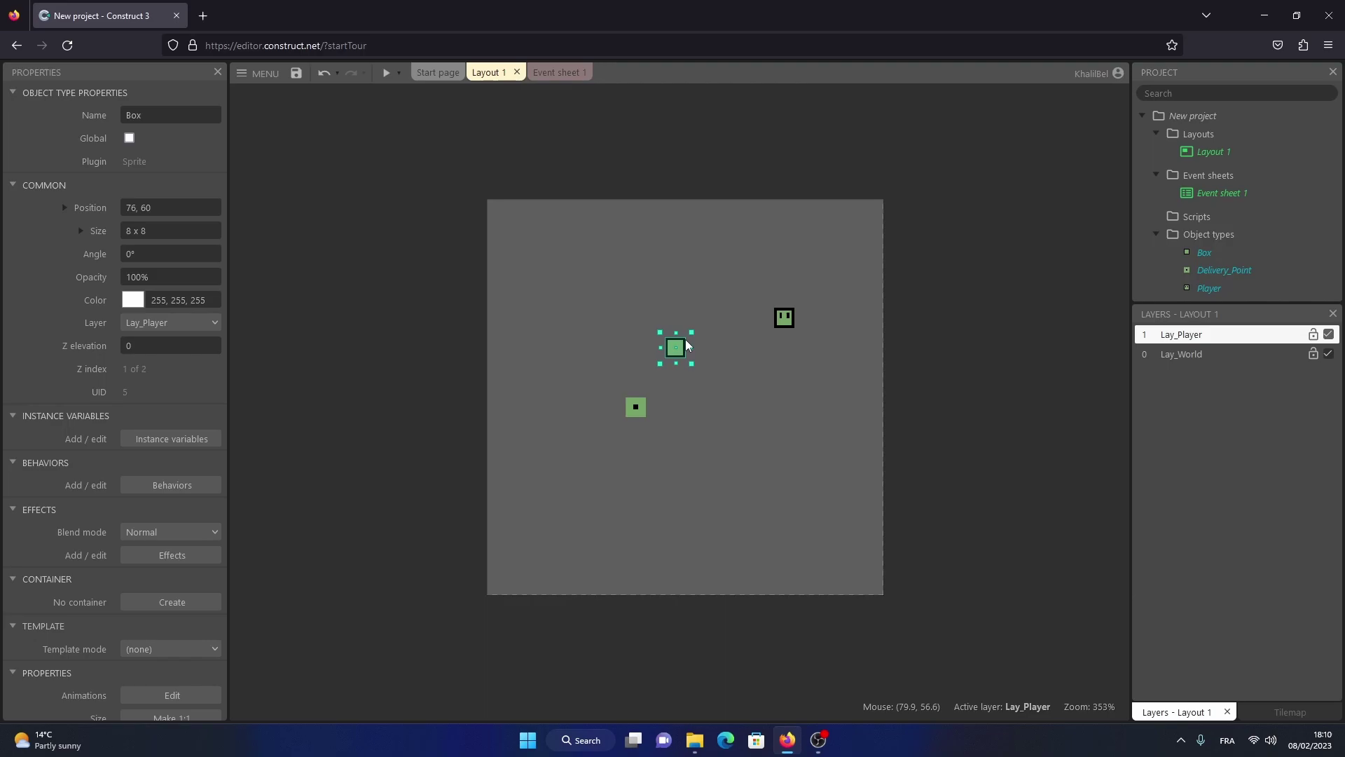
- Make Lay_World the active layer and hide Lay_Player in preparation for tilemap editing
click(1167, 353)
click(1329, 335)
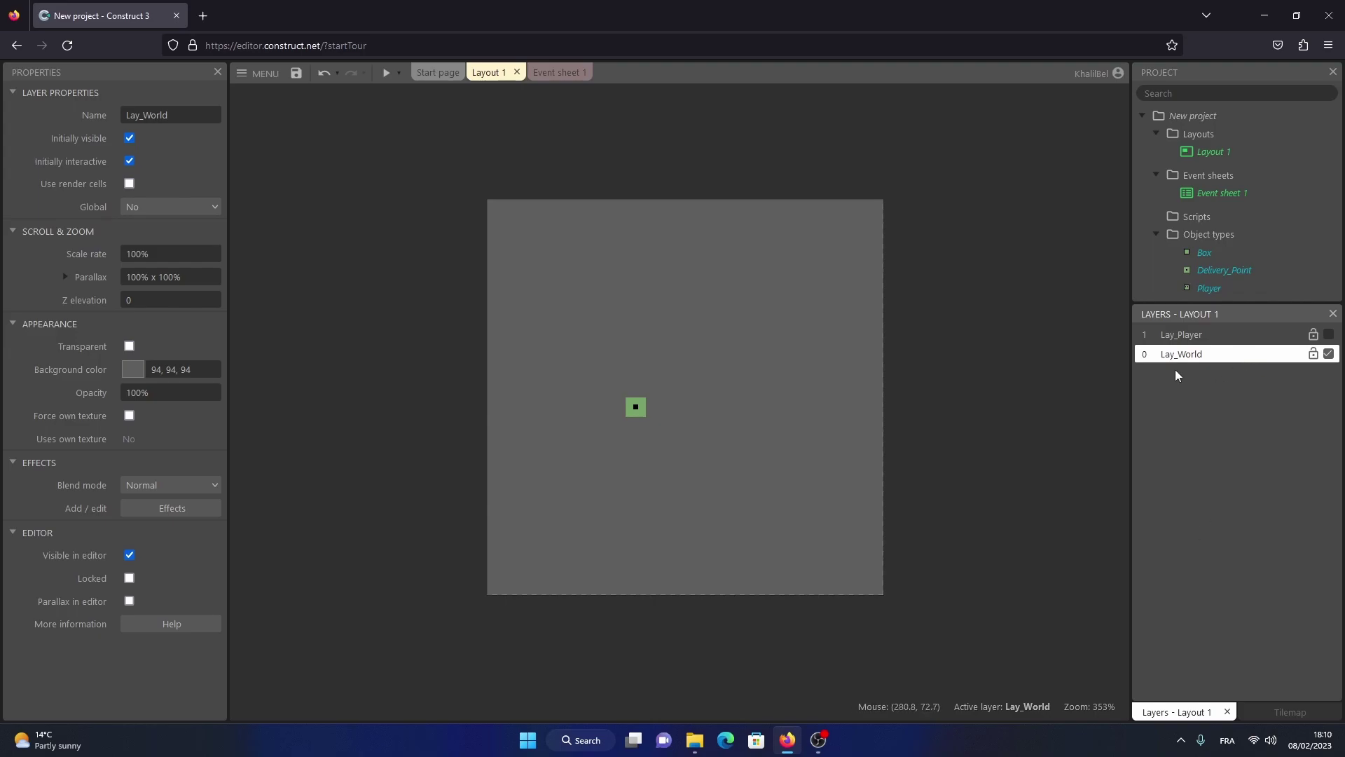
click(1263, 714)
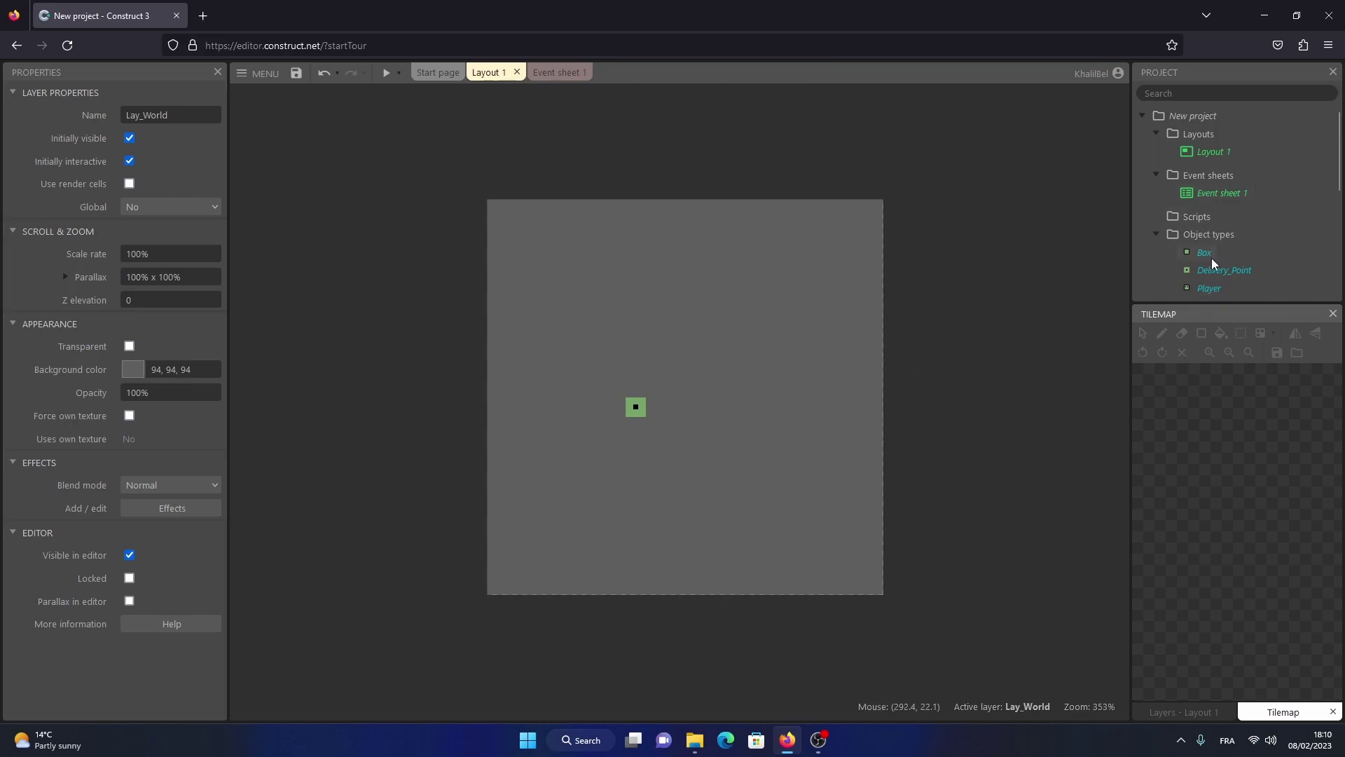
- Set the Wall tilemap's tile width and tile height to 8 pixels
scroll(1213, 262, down, 2)
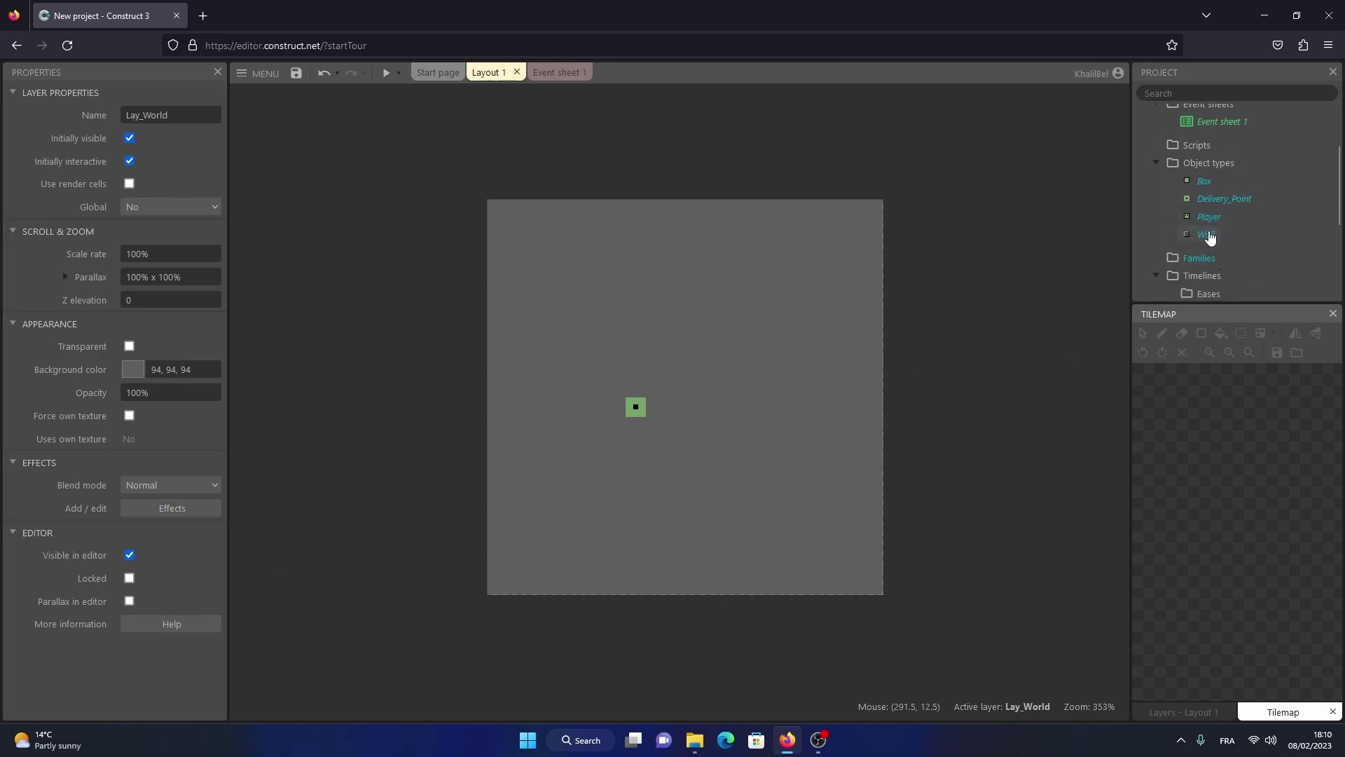
click(1207, 234)
scroll(199, 549, down, 5)
click(146, 557)
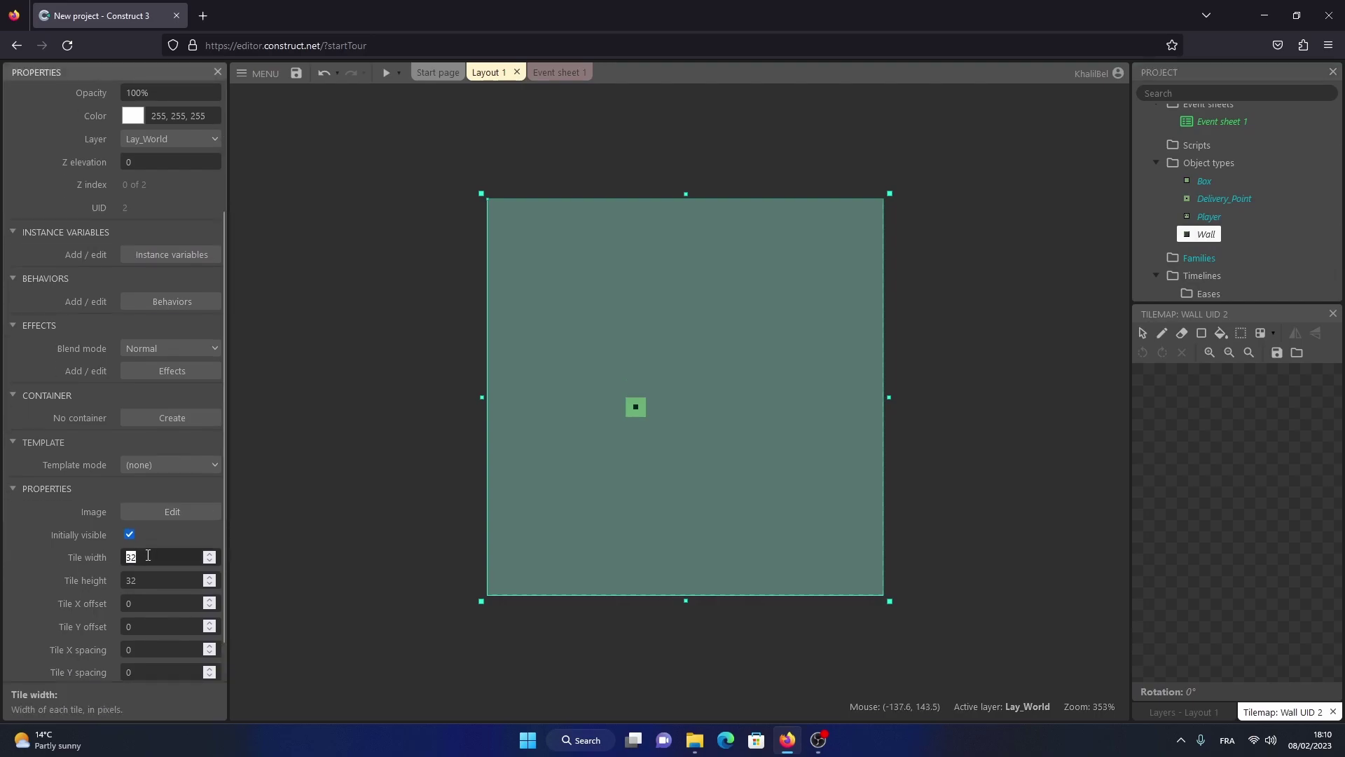
text(8)
click(156, 580)
double_click(145, 576)
click(1010, 338)
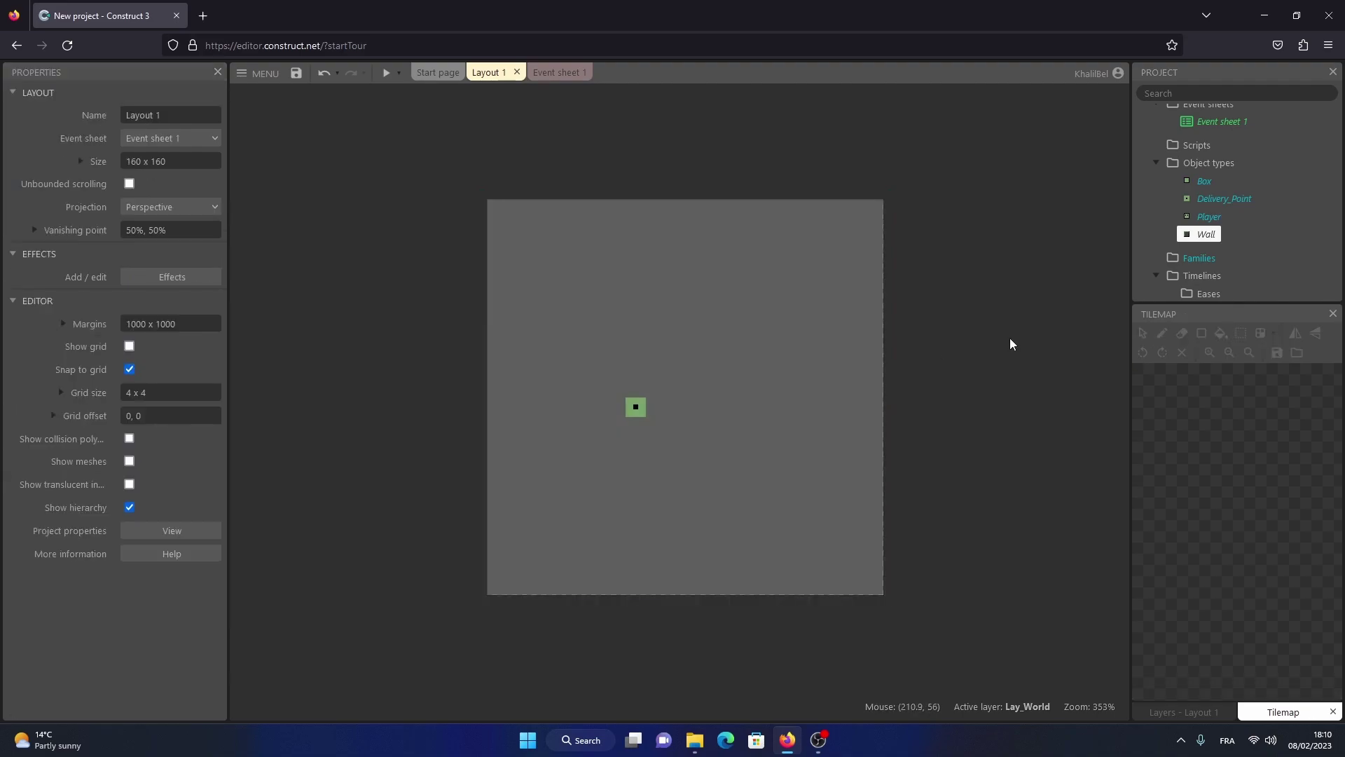
- Place another Wall tilemap instance at 0, 0 and paint a closed, irregular room outline with an alcove in its upper wall
drag(1203, 235, 613, 313)
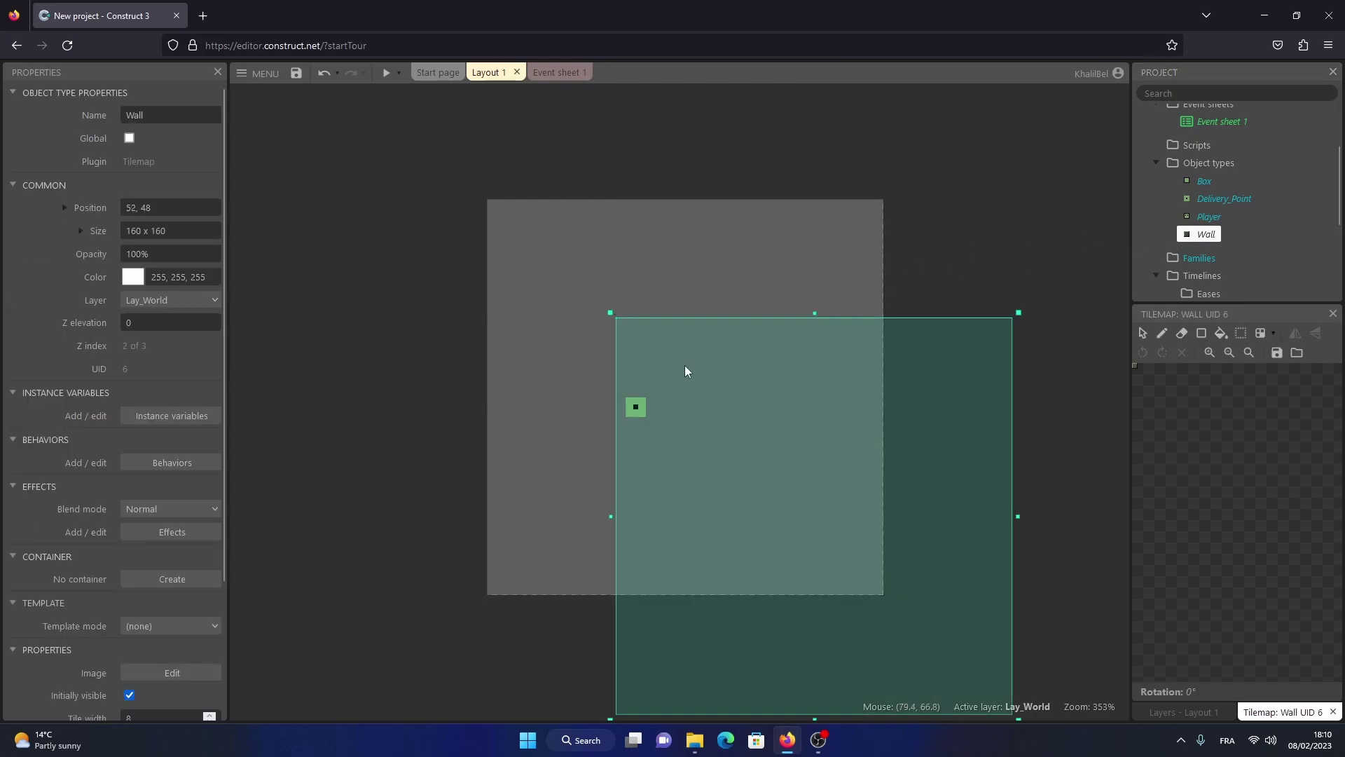
drag(683, 364, 558, 251)
click(1201, 333)
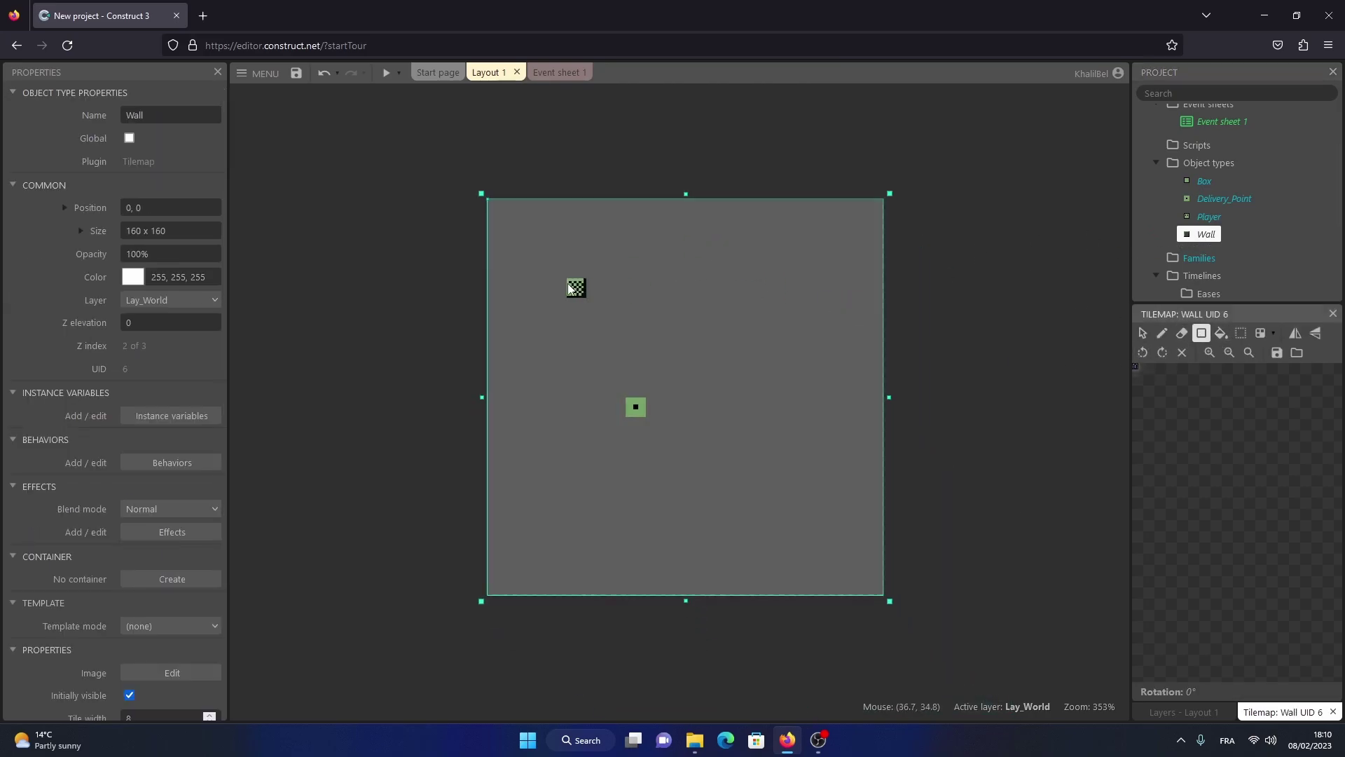
drag(540, 266, 619, 268)
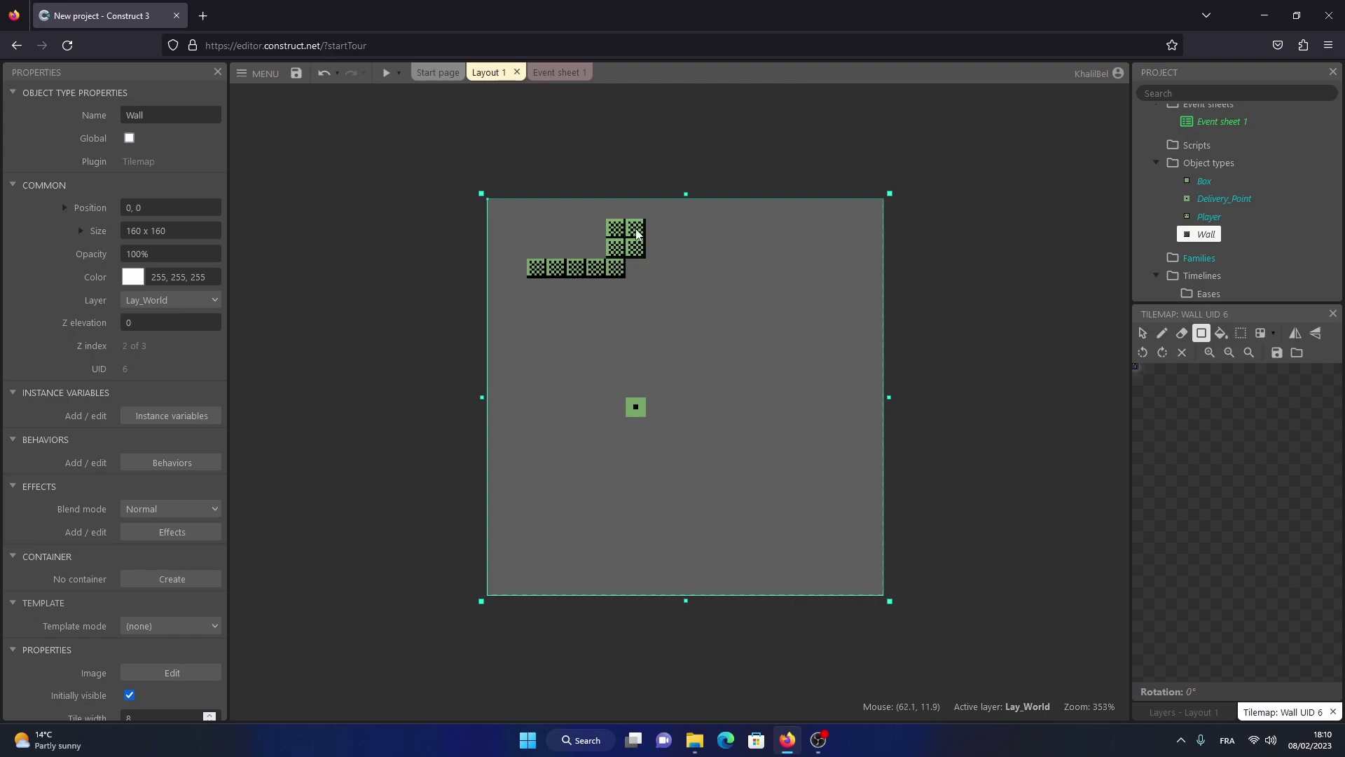
drag(642, 229, 681, 232)
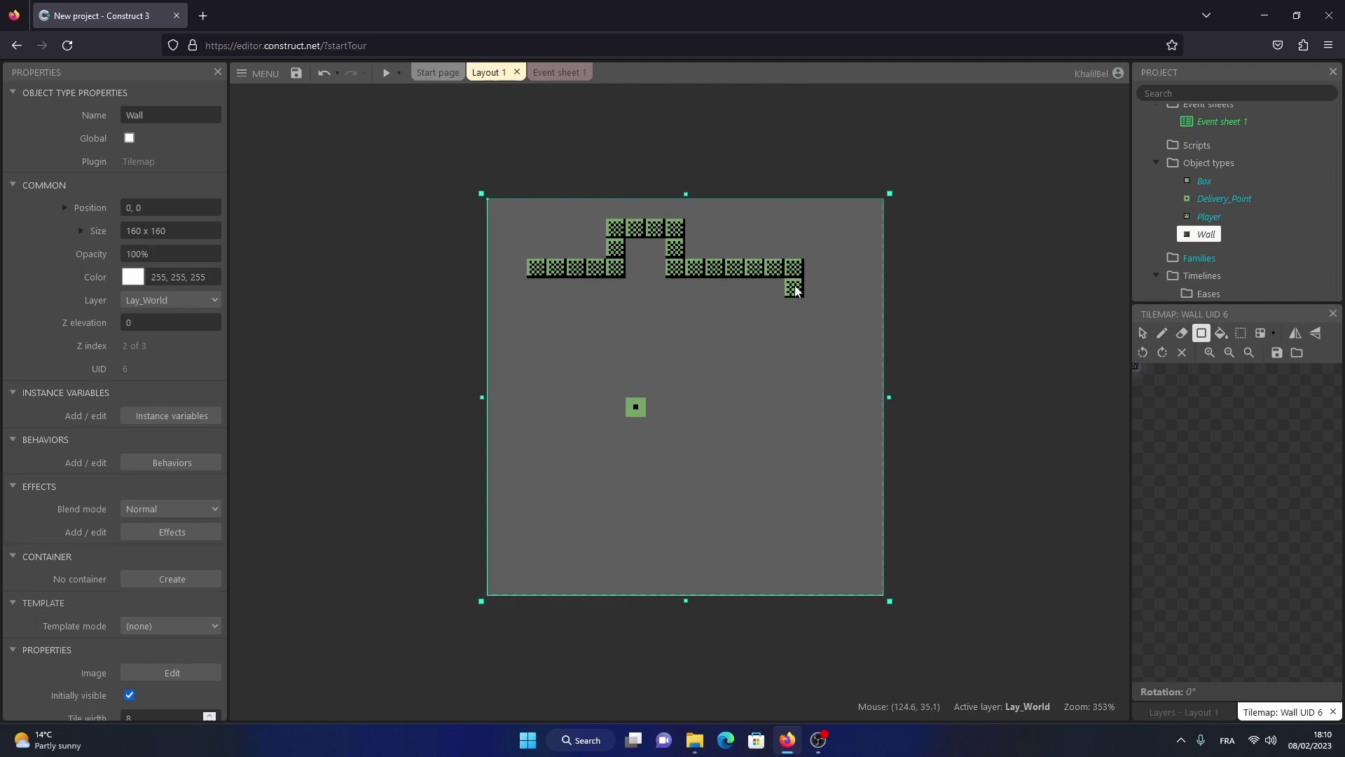
mouse_move(813, 276)
mouse_down()
mouse_move(814, 425)
mouse_move(814, 373)
mouse_move(763, 369)
mouse_move(750, 396)
mouse_move(752, 480)
mouse_move(794, 483)
mouse_up()
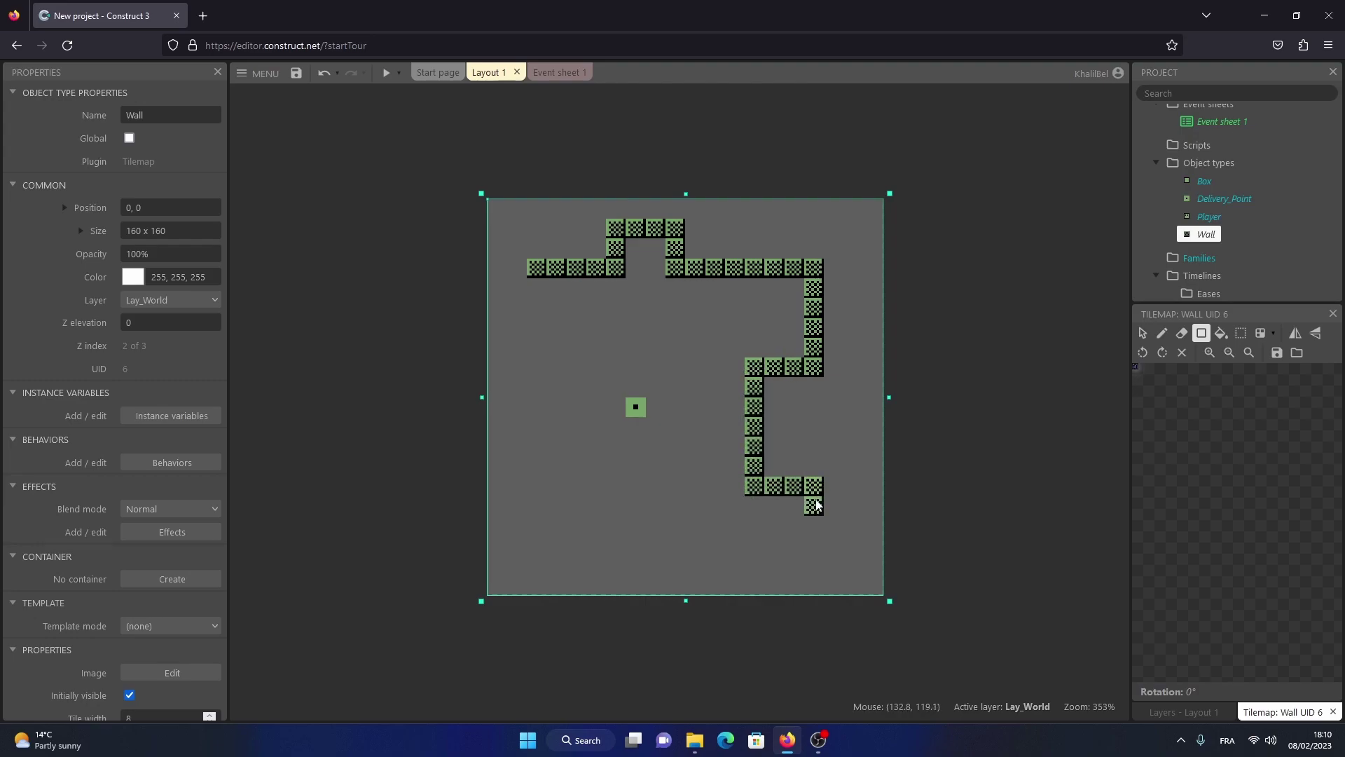
mouse_move(783, 554)
mouse_down()
mouse_move(597, 538)
mouse_move(602, 492)
mouse_up()
mouse_move(599, 387)
mouse_down()
mouse_move(528, 374)
mouse_move(539, 361)
mouse_move(534, 392)
mouse_move(536, 299)
mouse_move(568, 338)
mouse_up()
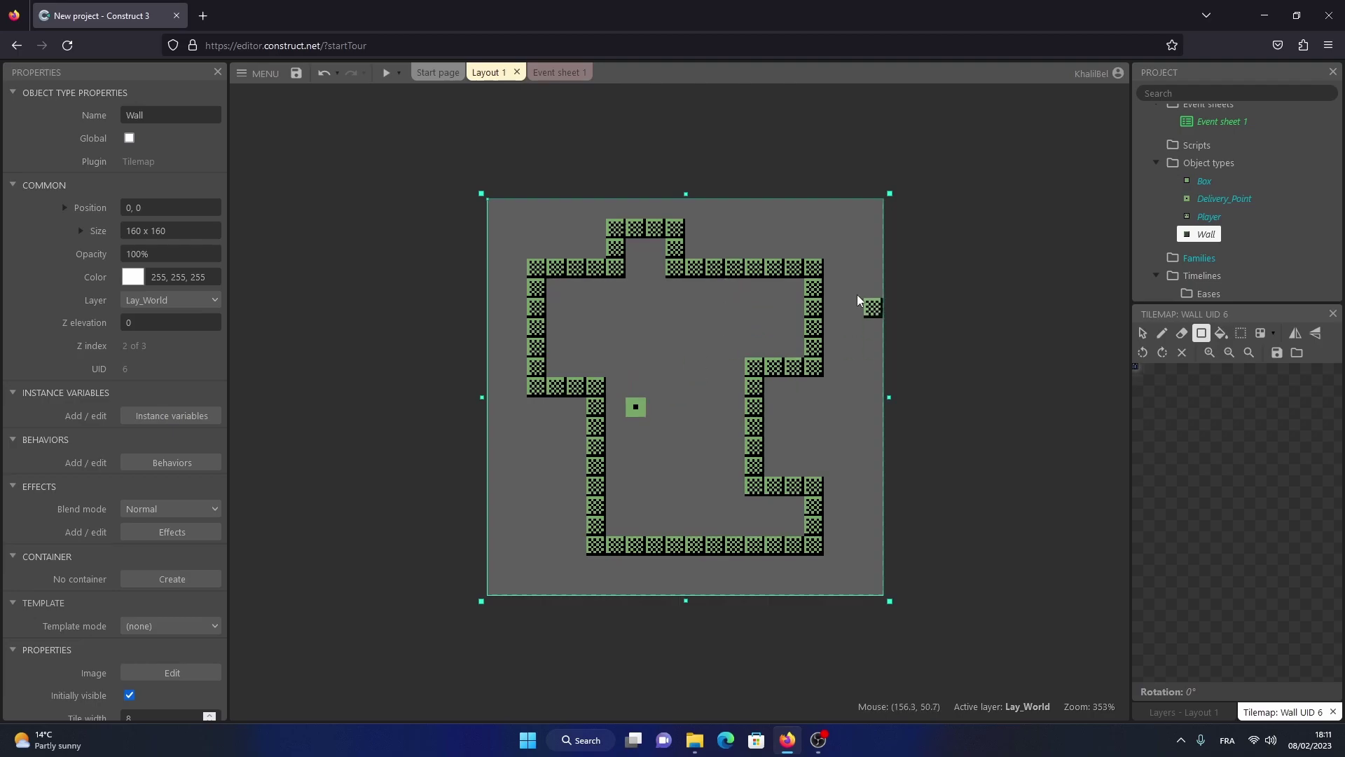
- Bring the Delivery_Point in front of the Wall tilemap in the Z order, shifting the tilemap aside and back over the layout
click(1143, 334)
mouse_move(819, 315)
mouse_down()
mouse_move(754, 353)
mouse_move(811, 332)
mouse_up()
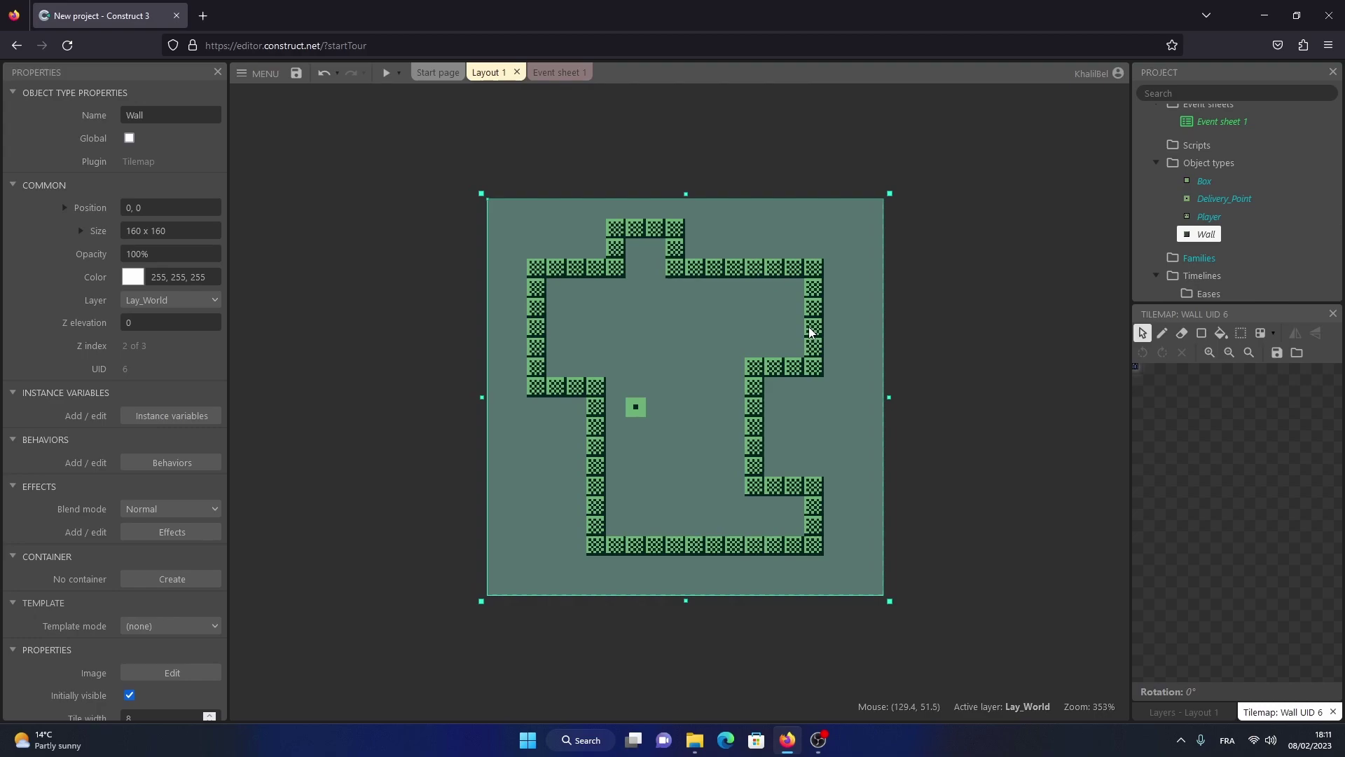
drag(772, 390, 477, 419)
click(641, 410)
right_click(641, 409)
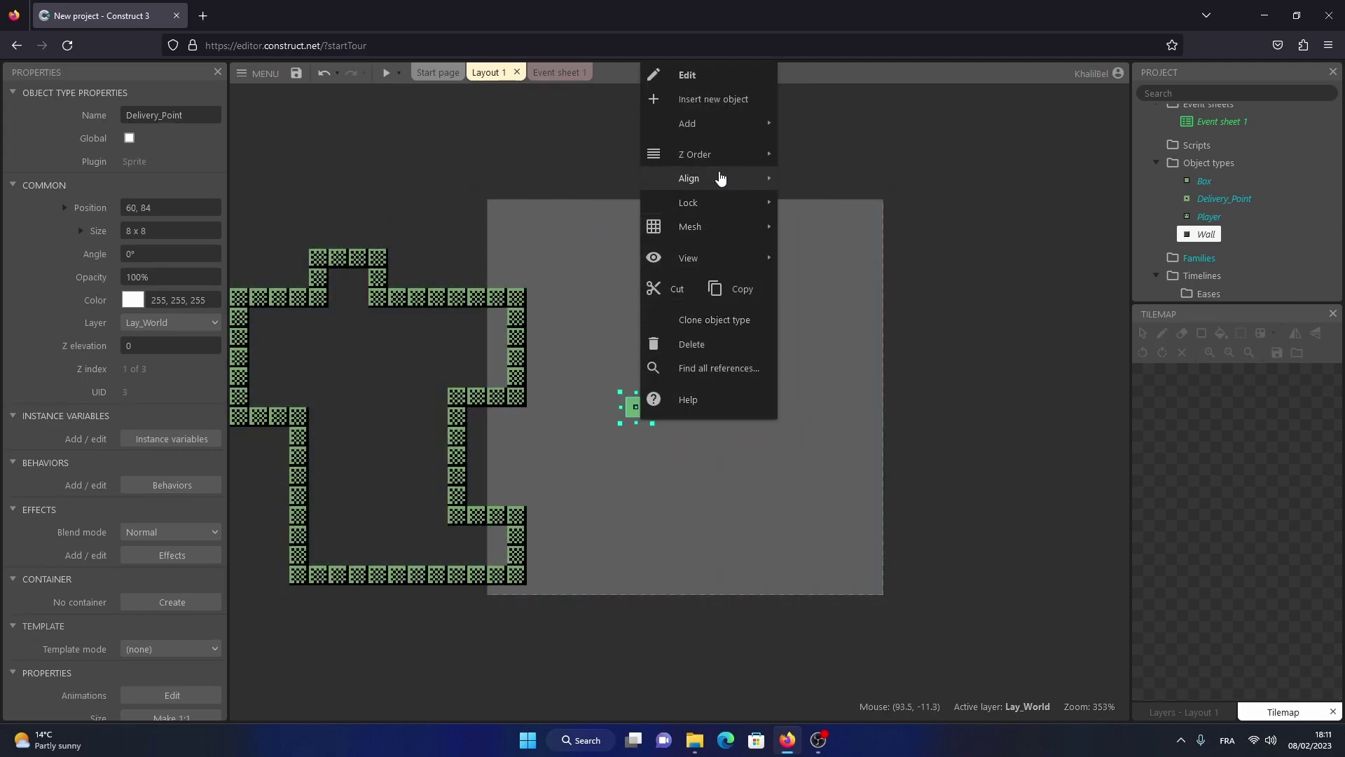
mouse_move(721, 156)
click(795, 156)
drag(495, 322, 813, 293)
- Fill the room's upper alcove with a 2 x 2 block of Delivery_Point copies and delete the surplus copy
drag(636, 403, 637, 289)
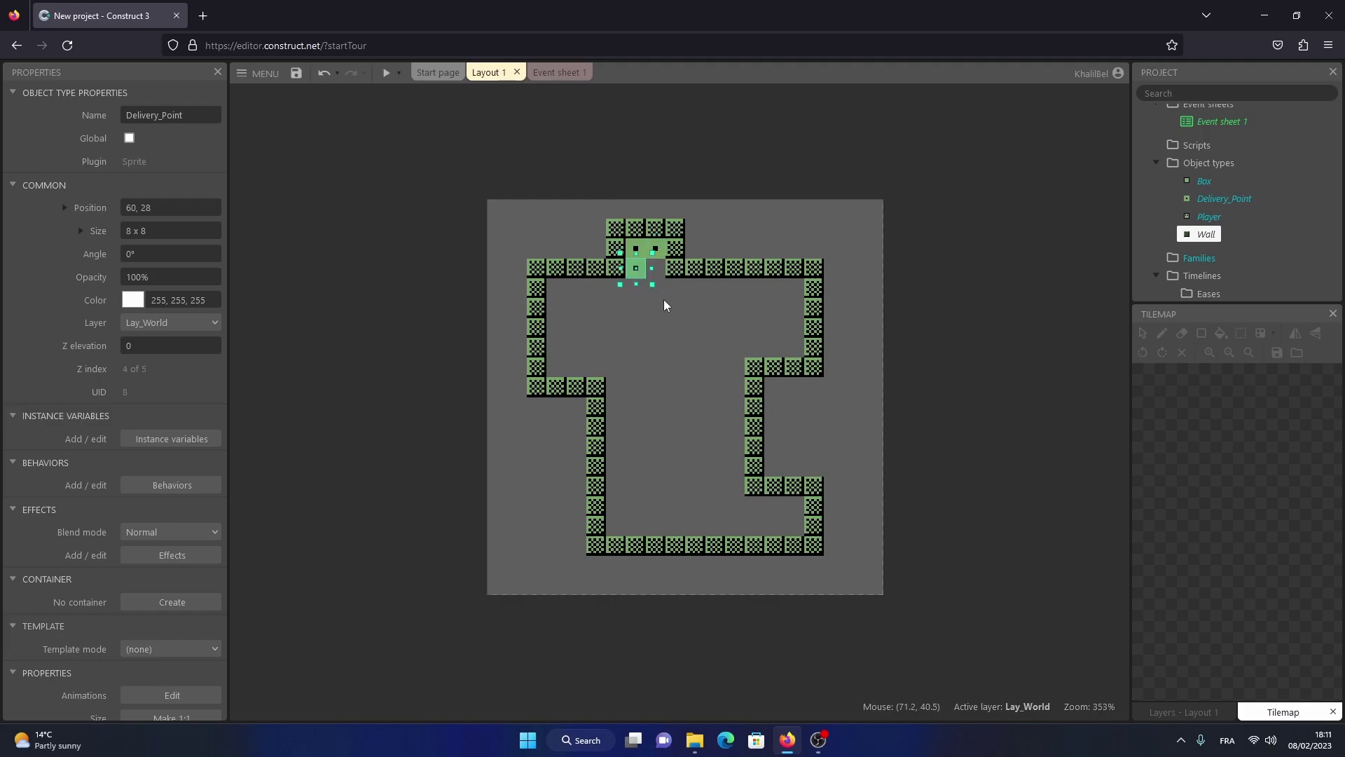
key(ctrl+v)
key(Delete)
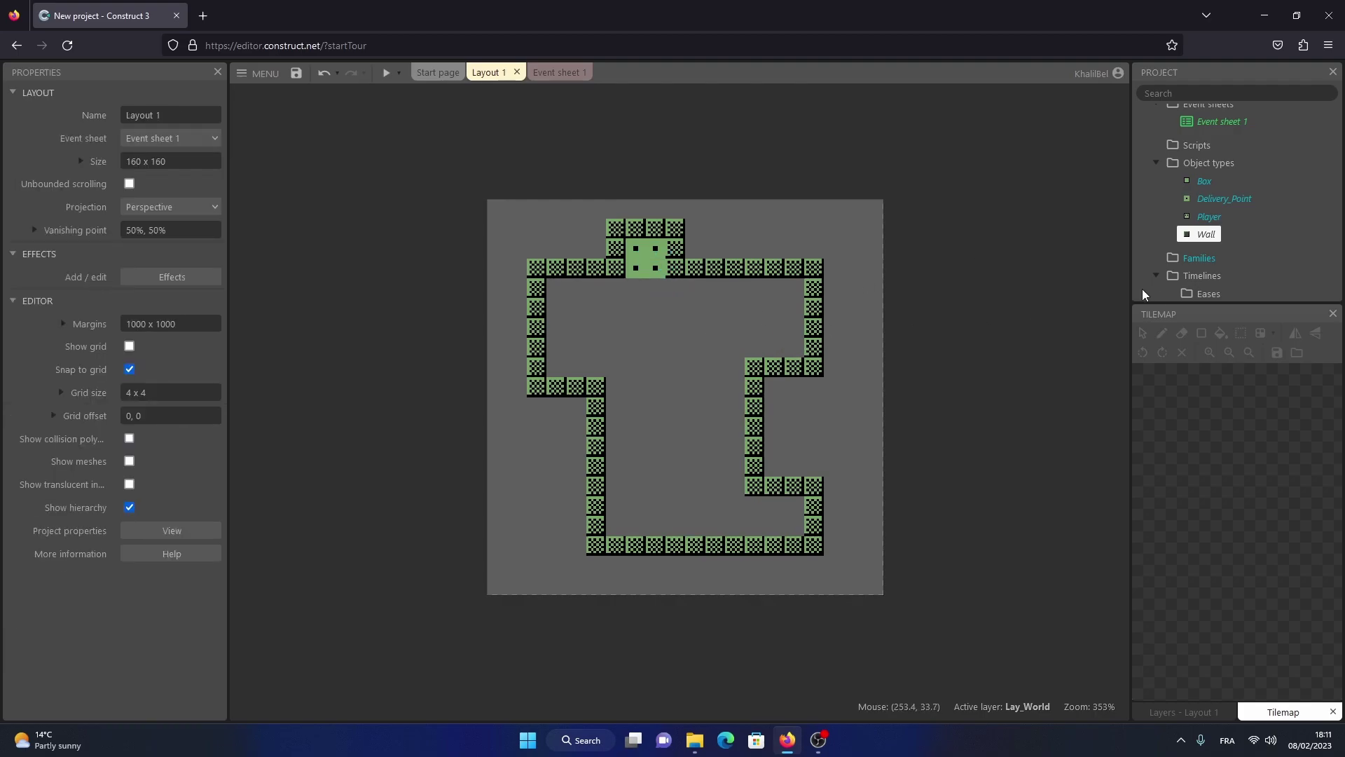
- Show the Lay_Player layer again and move the Player into the room's lower-right corner
click(1184, 712)
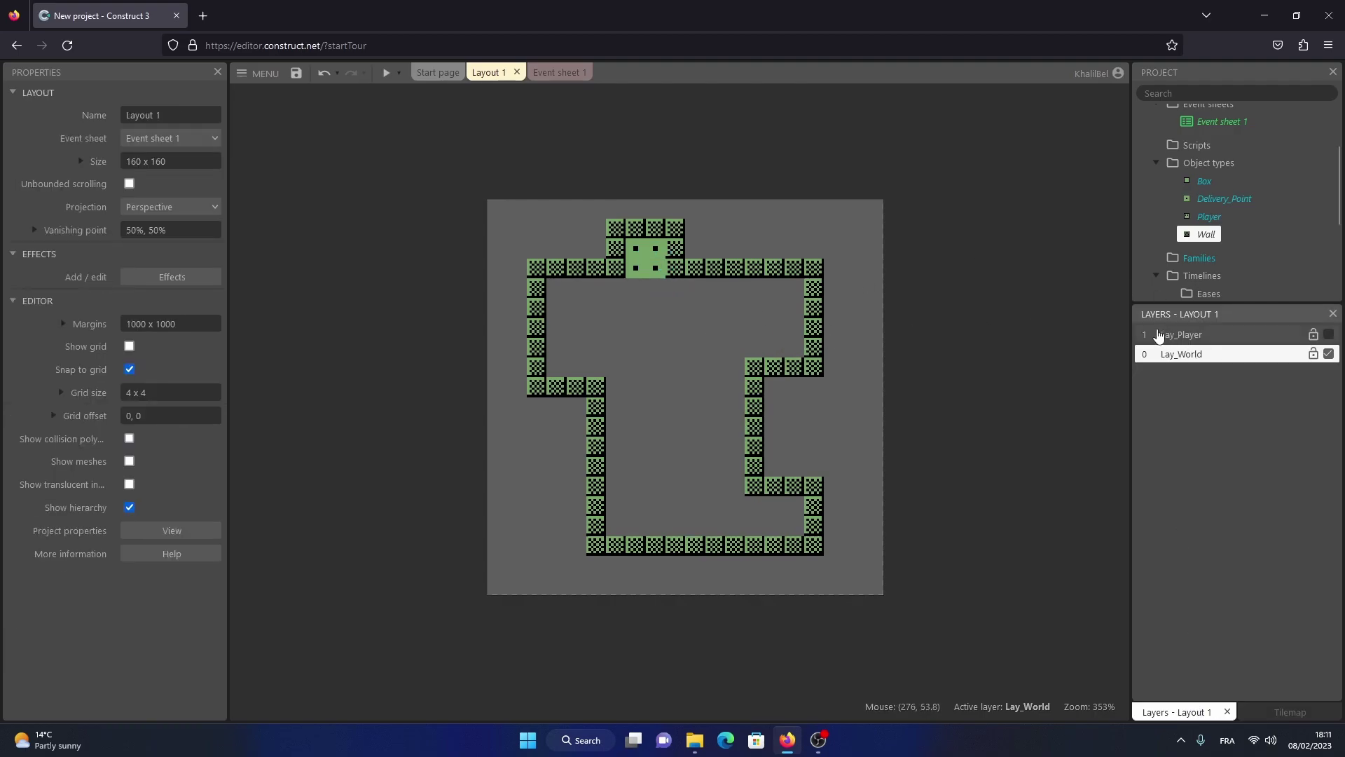
click(1329, 335)
drag(789, 321, 784, 502)
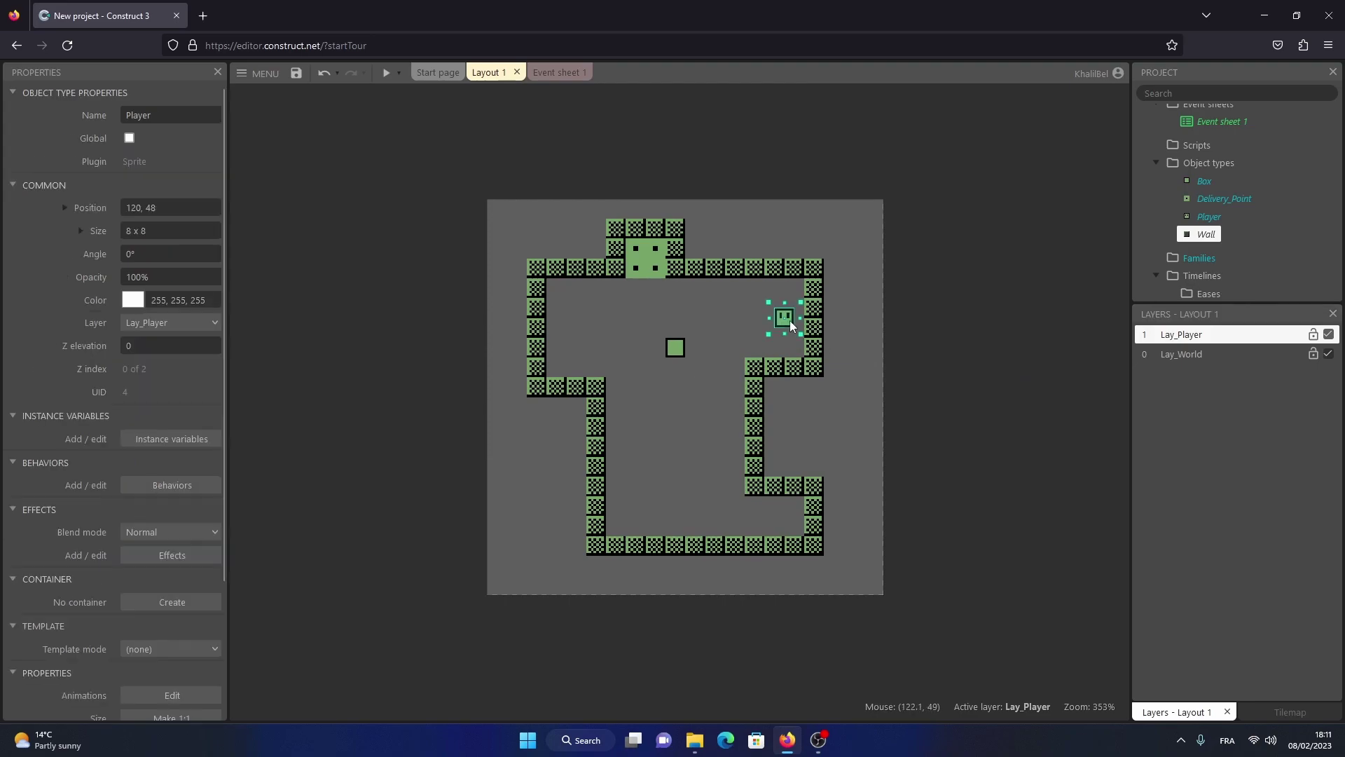
- Move the Box to 36, 68 and paste three copies: on the right-hand ledge, at 100, 100 and at 64, 124
drag(683, 352, 588, 368)
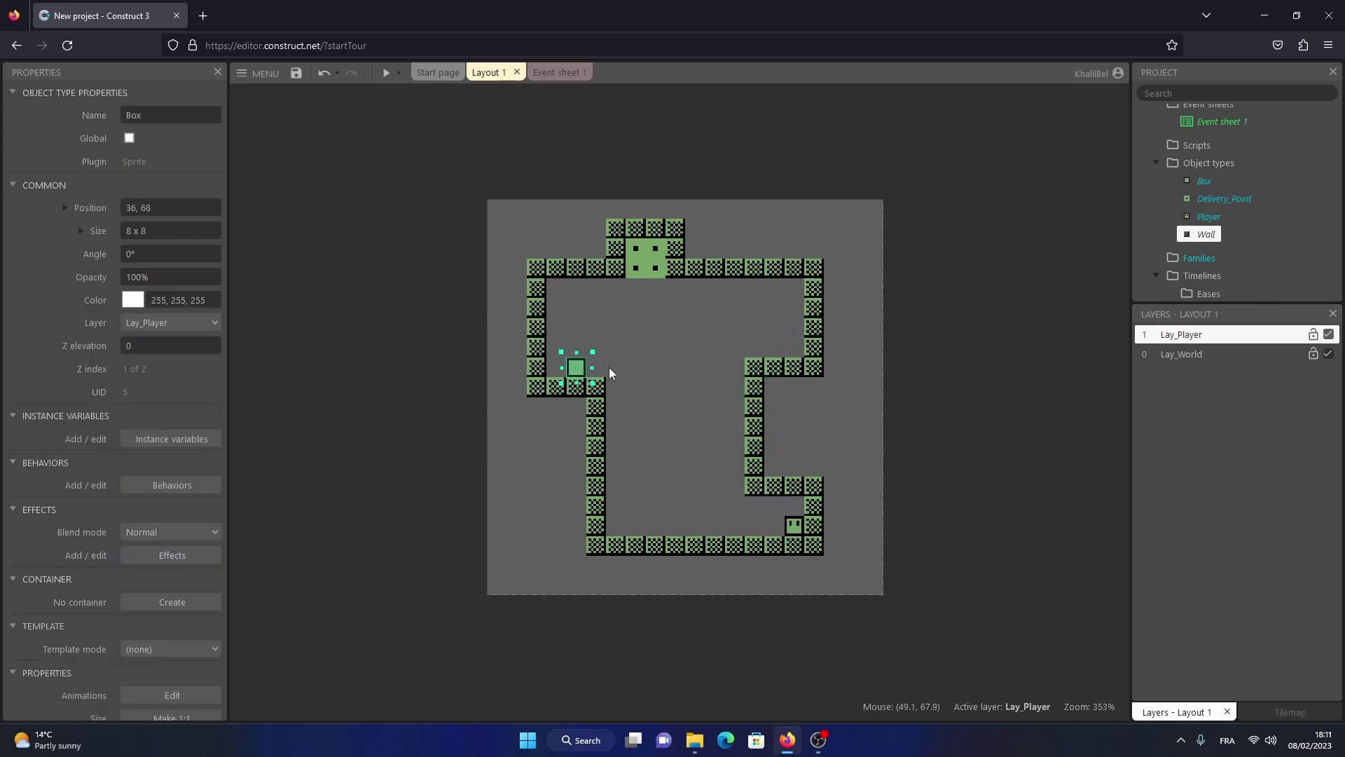
key(ctrl+v)
drag(774, 344, 782, 343)
key(ctrl+v)
drag(728, 450, 736, 450)
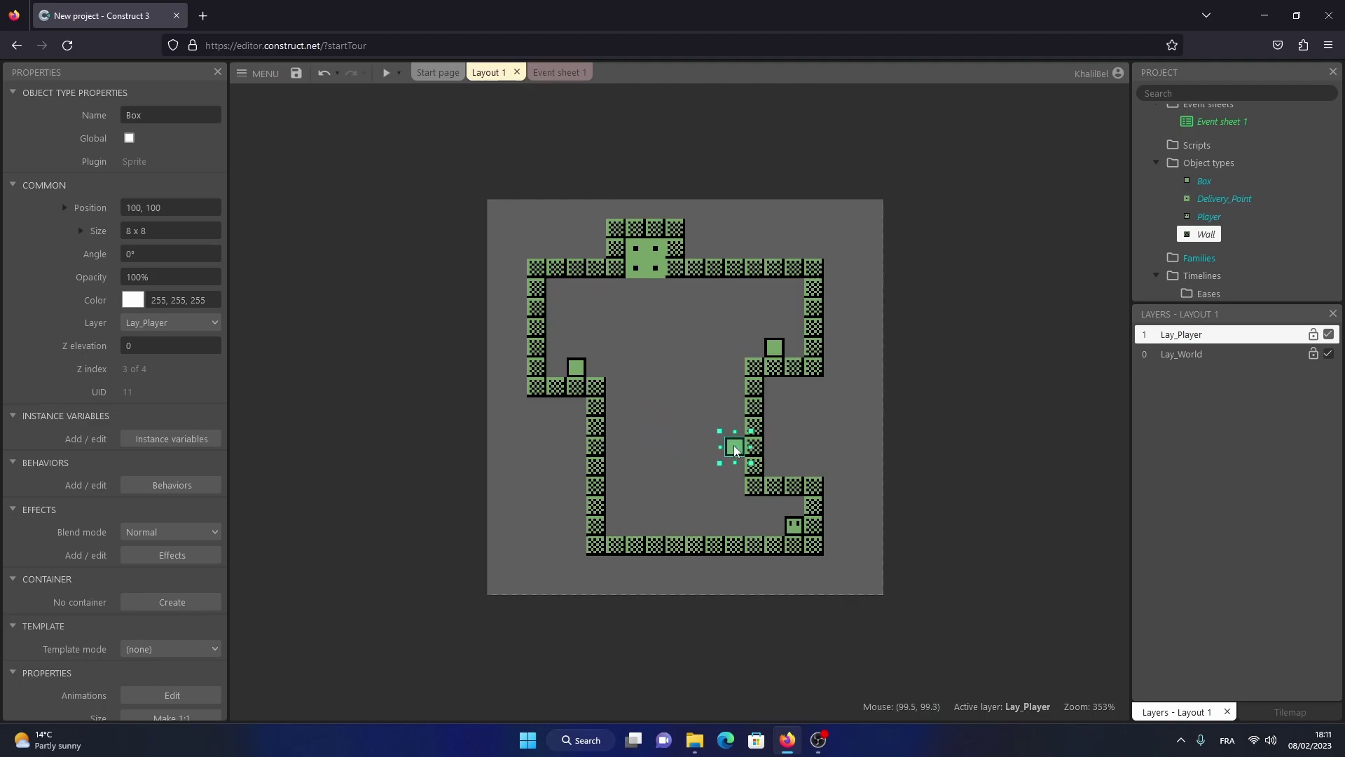
click(644, 507)
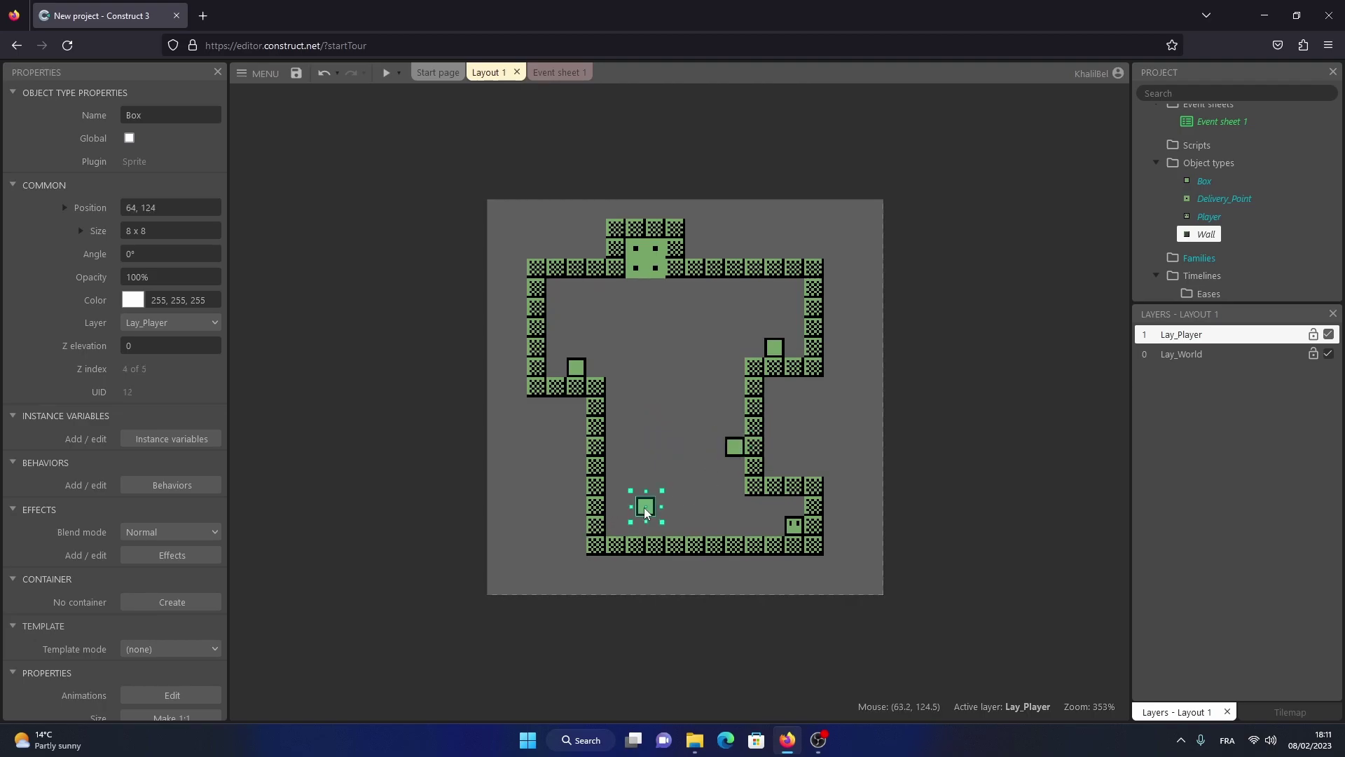
click(1048, 496)
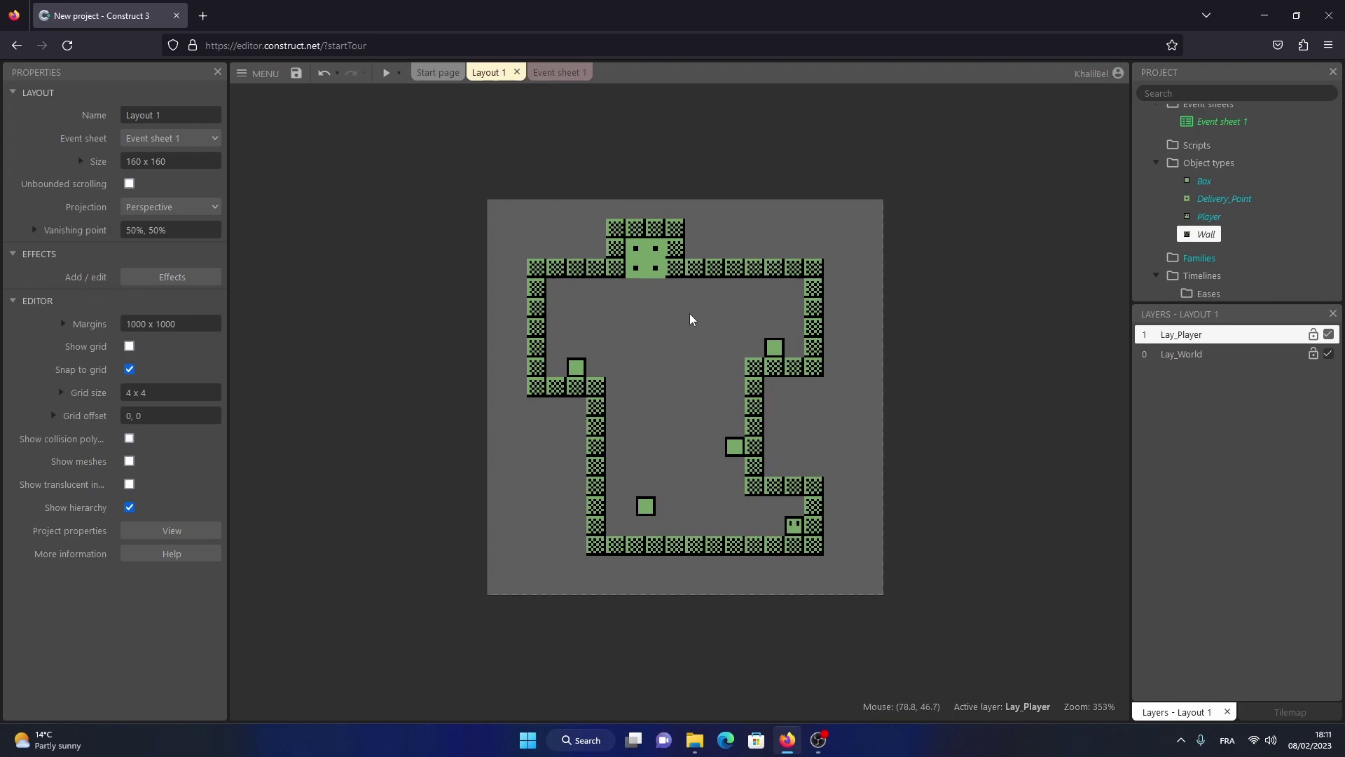
- Add the Solid and Tile movement behaviors to the Box object type
click(1205, 182)
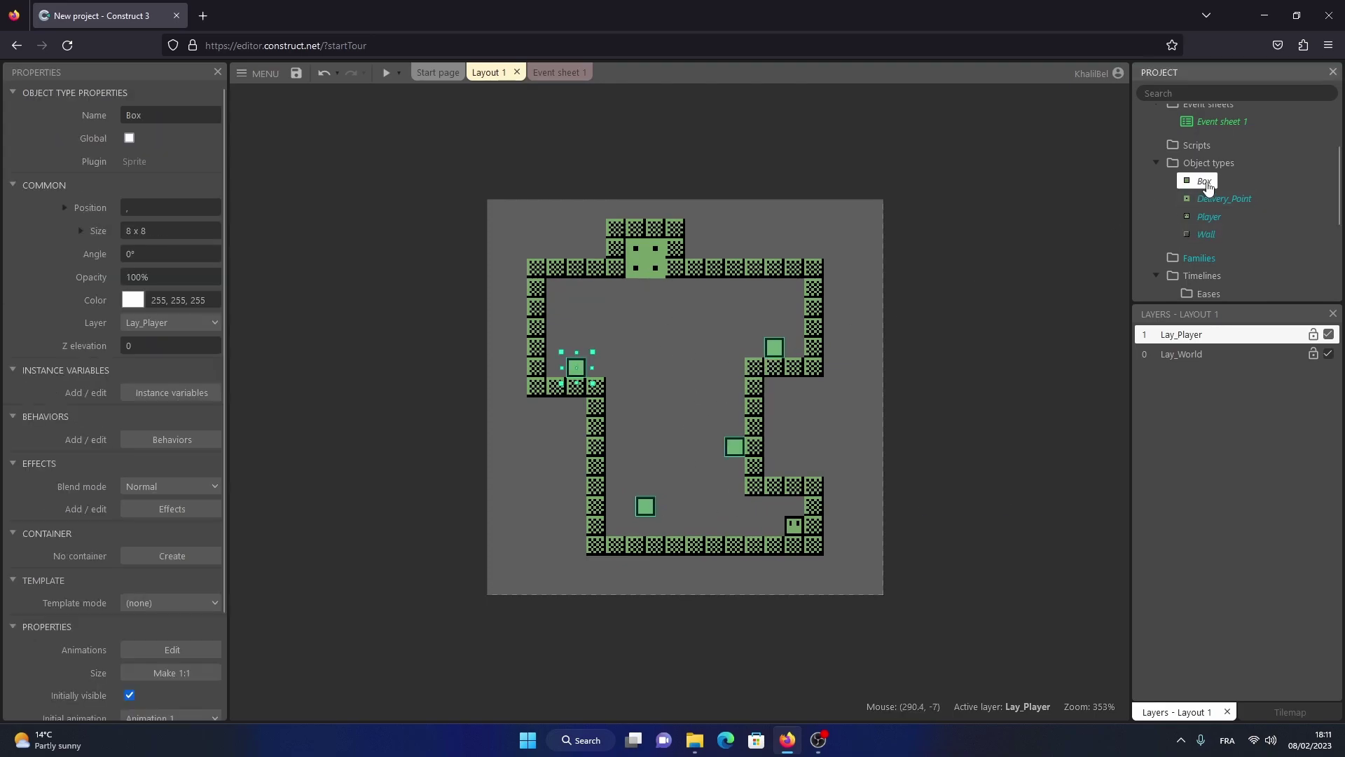
click(182, 439)
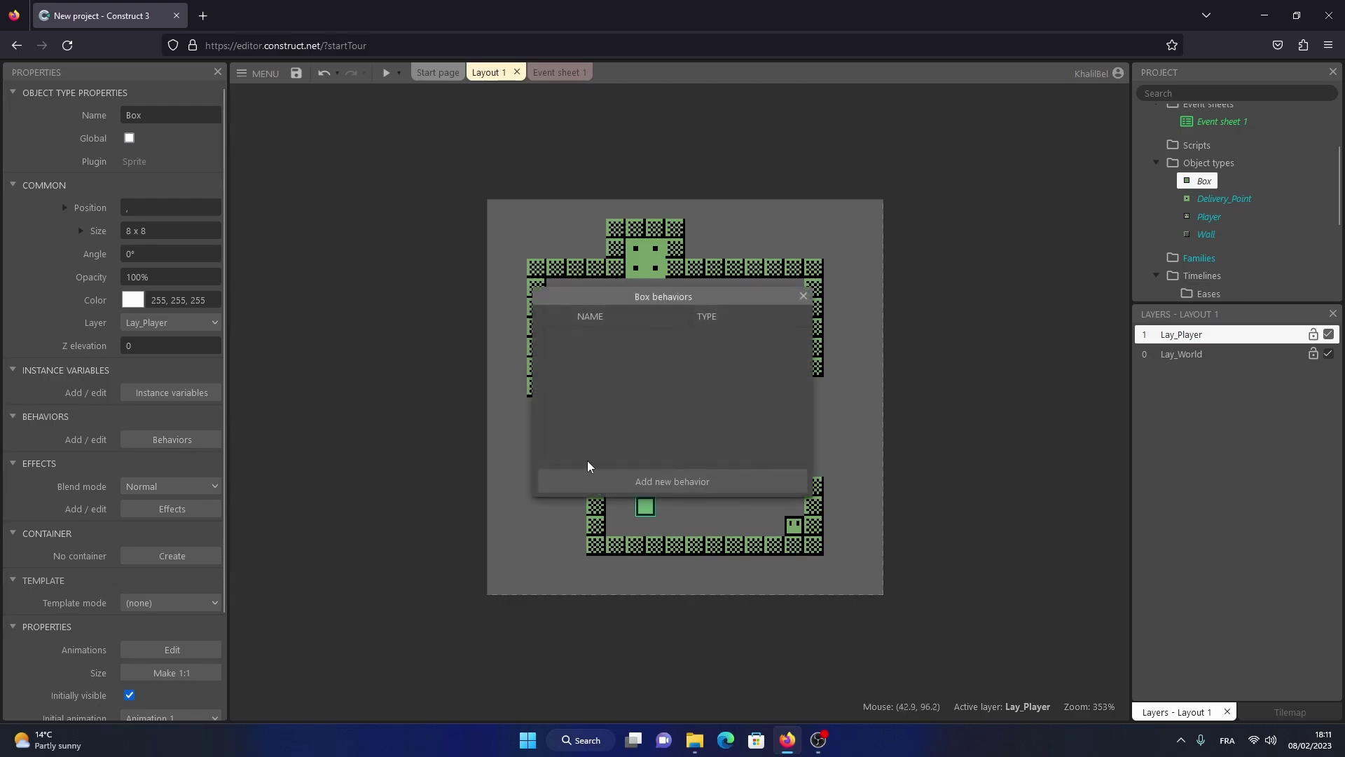
click(595, 481)
scroll(728, 393, down, 1)
scroll(741, 353, up, 1)
double_click(743, 340)
click(651, 483)
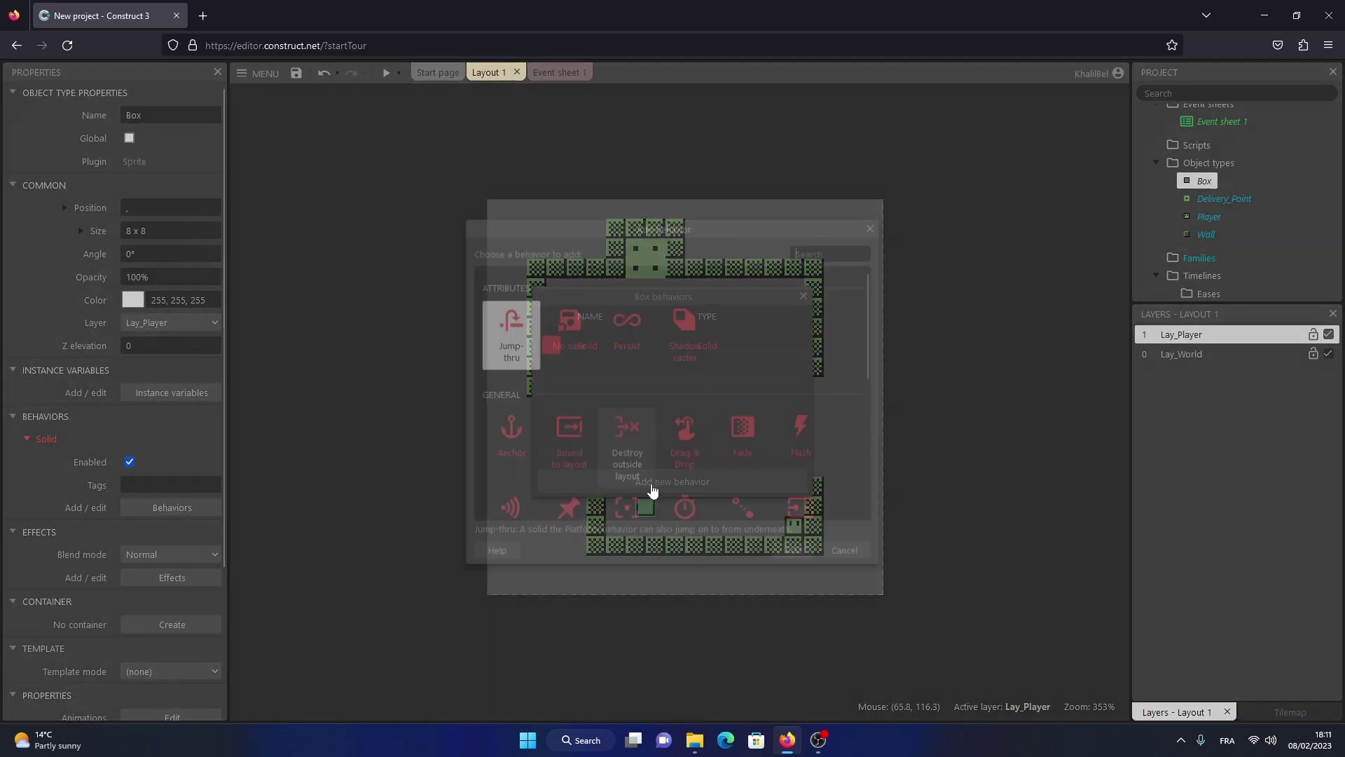
scroll(741, 412, down, 4)
double_click(802, 413)
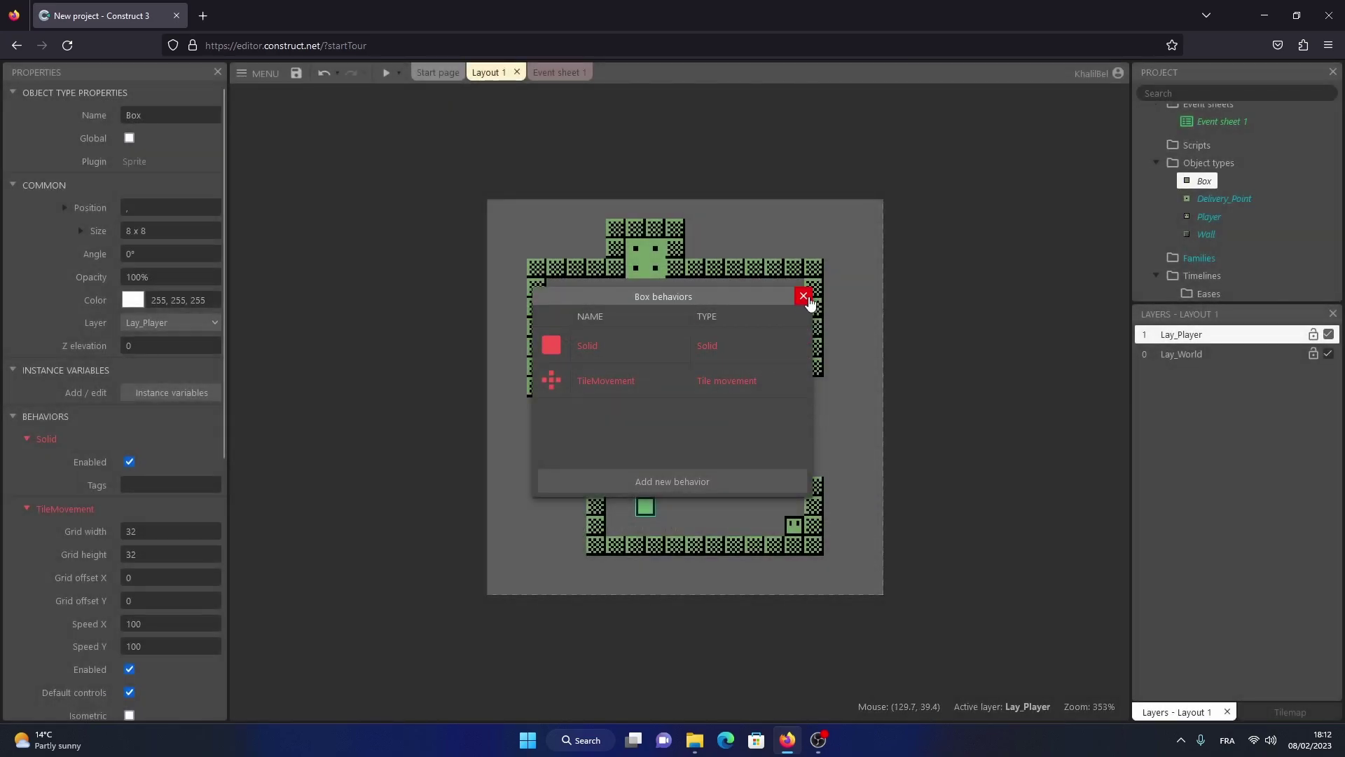
click(804, 297)
- Set the Box's TileMovement to an 8 x 8 grid, offsets 4 and 4, X and Y speeds 128, and disable its default controls
click(160, 531)
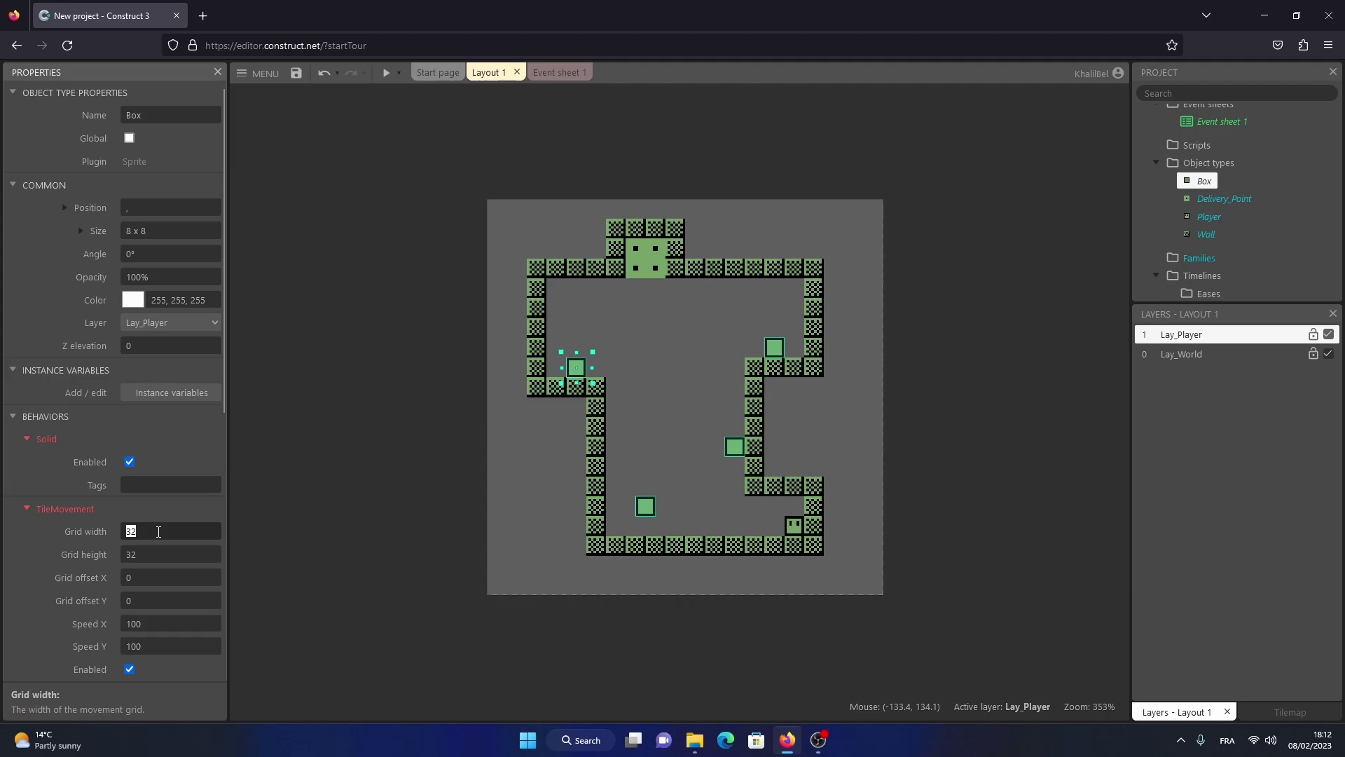
key(Tab)
text(8)
click(155, 577)
text(4)
click(153, 626)
text(12)
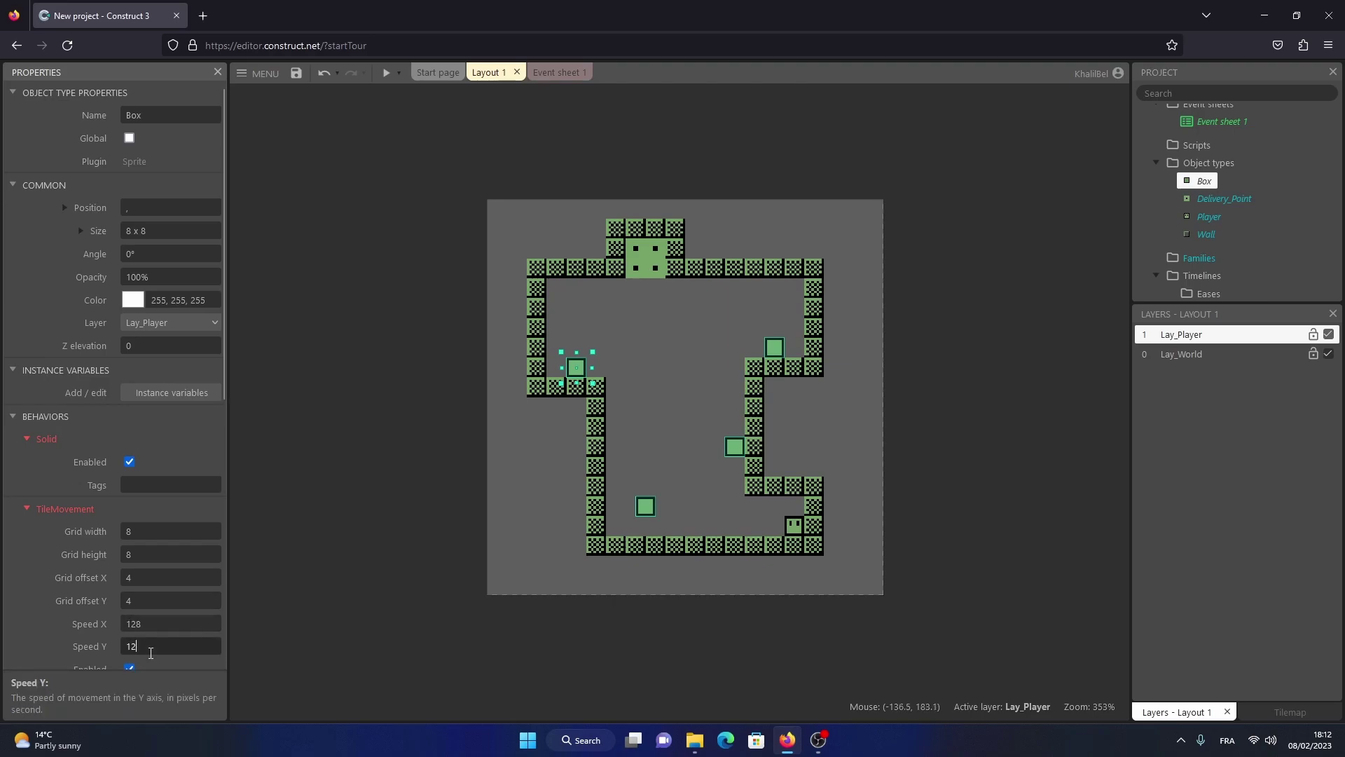
scroll(152, 638, down, 1)
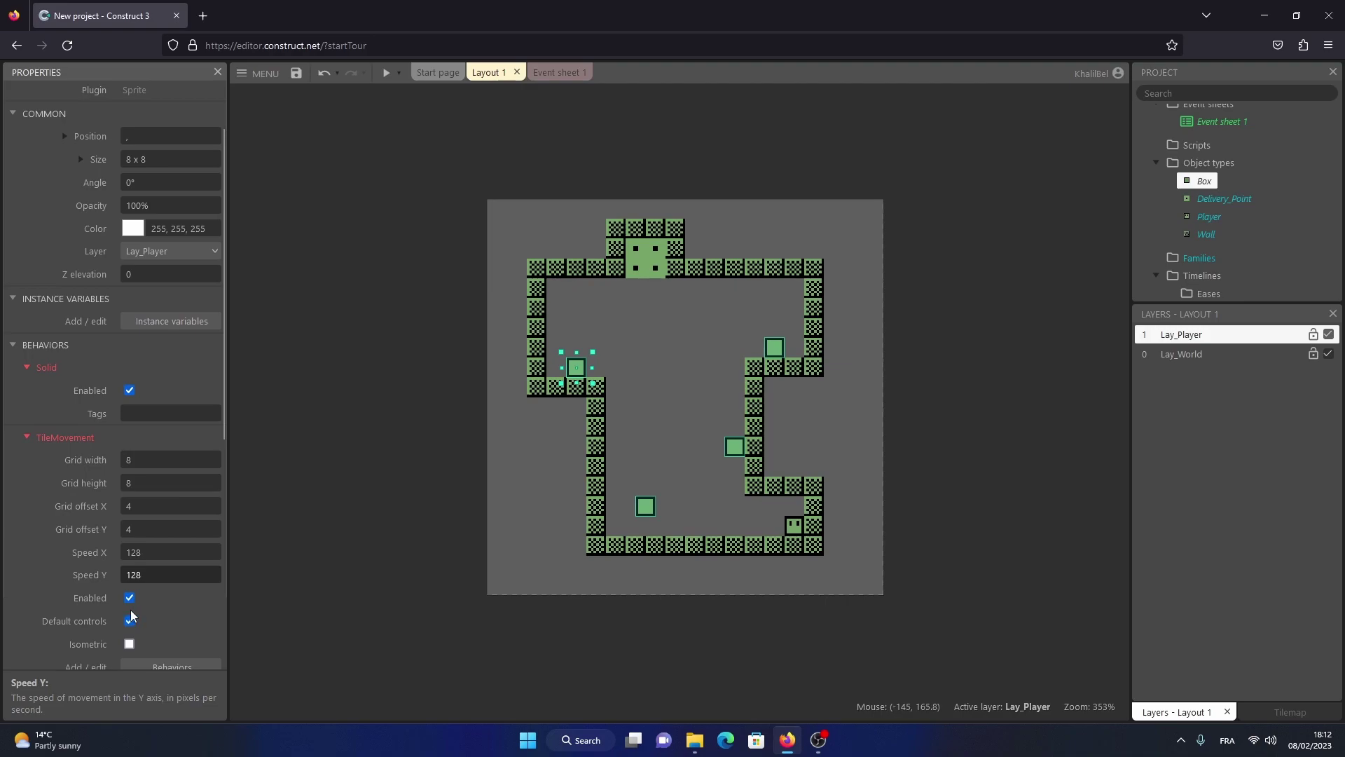
click(130, 622)
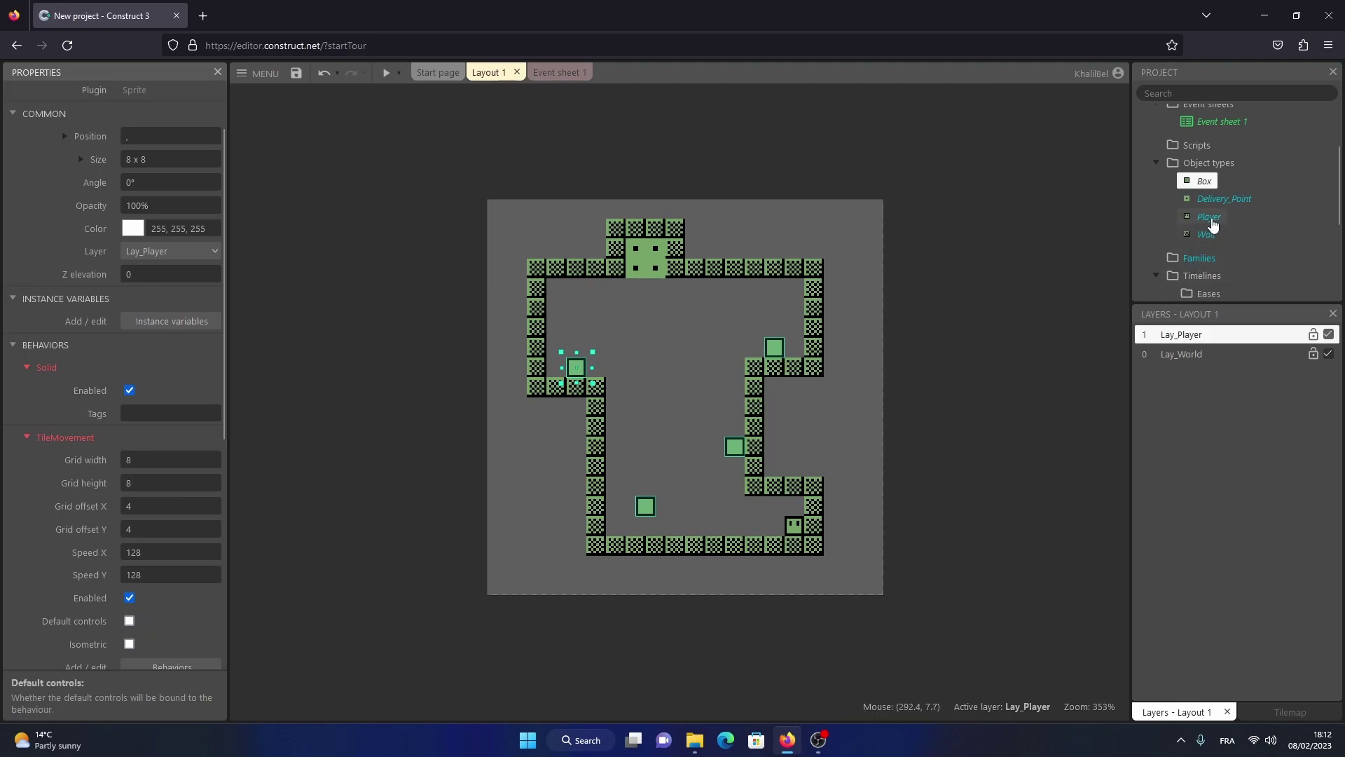
- Add the Tile movement behavior to the Player in the room's lower-right corner
click(795, 522)
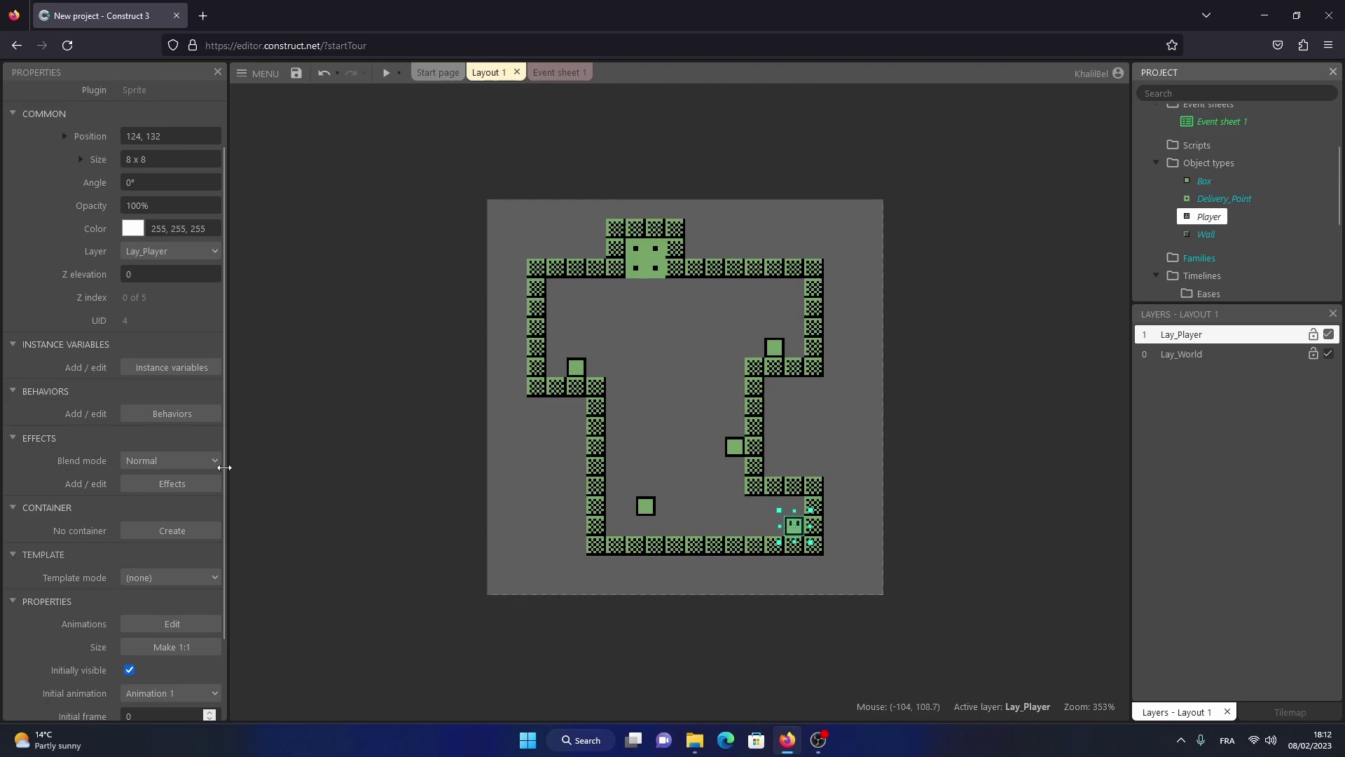
click(172, 415)
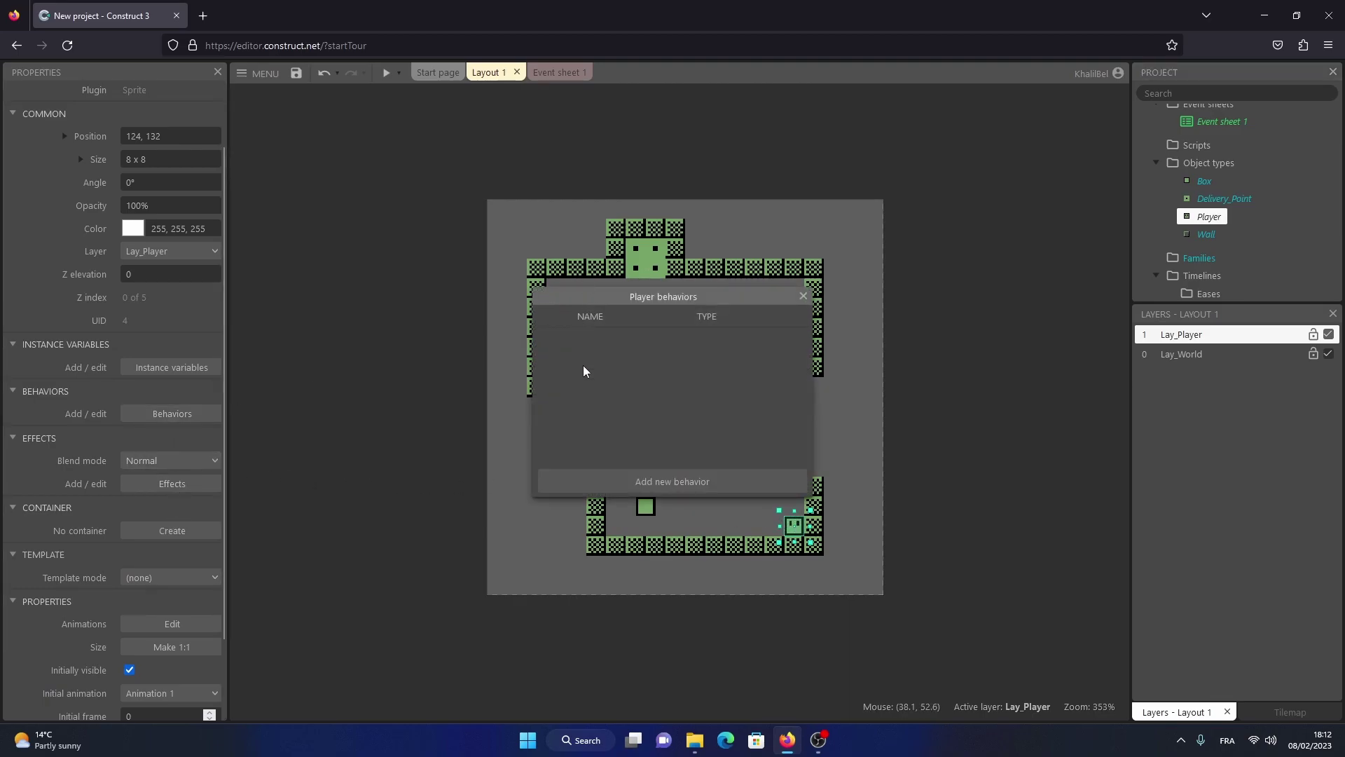
click(601, 480)
scroll(759, 381, down, 3)
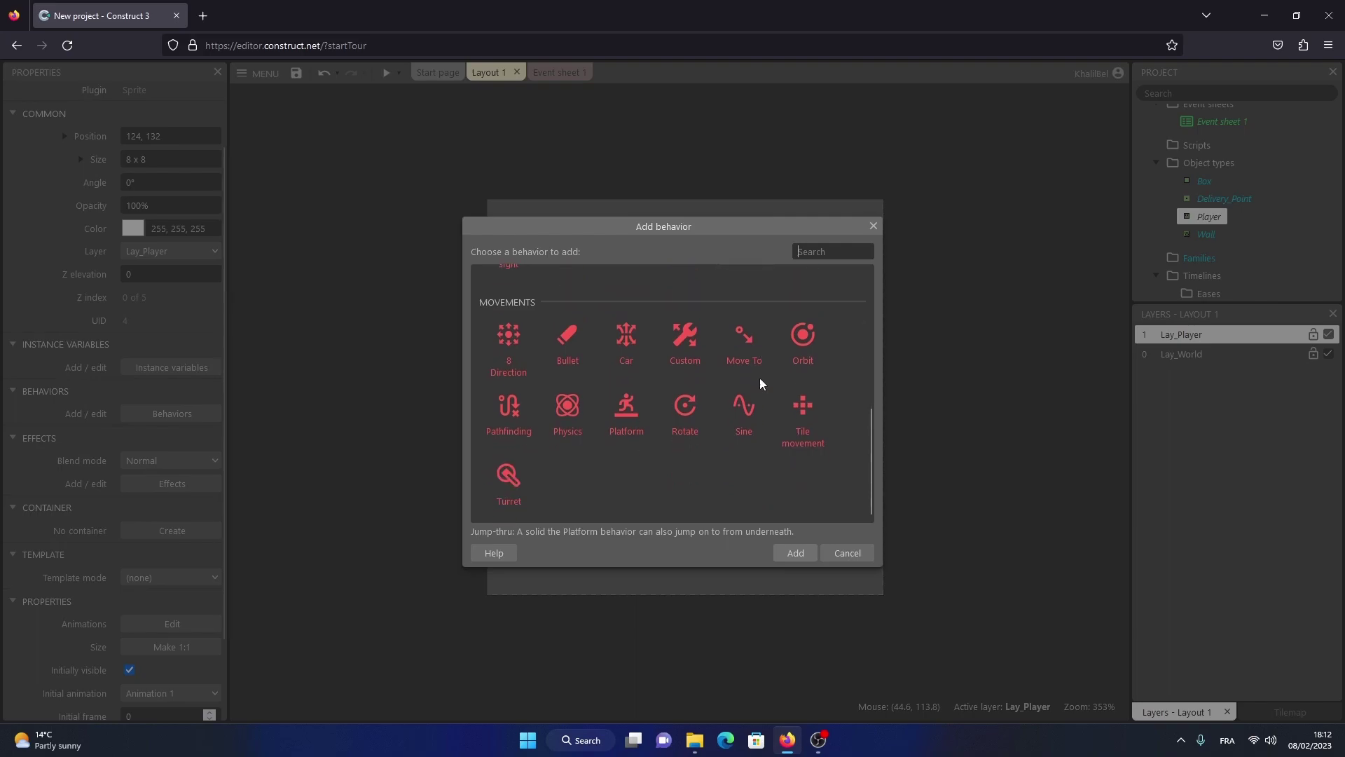
double_click(800, 399)
click(802, 294)
- Set the Player's TileMovement to an 8 x 8 grid, offsets 4 and 4, X and Y speeds 128, and disable its default controls
click(163, 436)
click(167, 456)
click(160, 484)
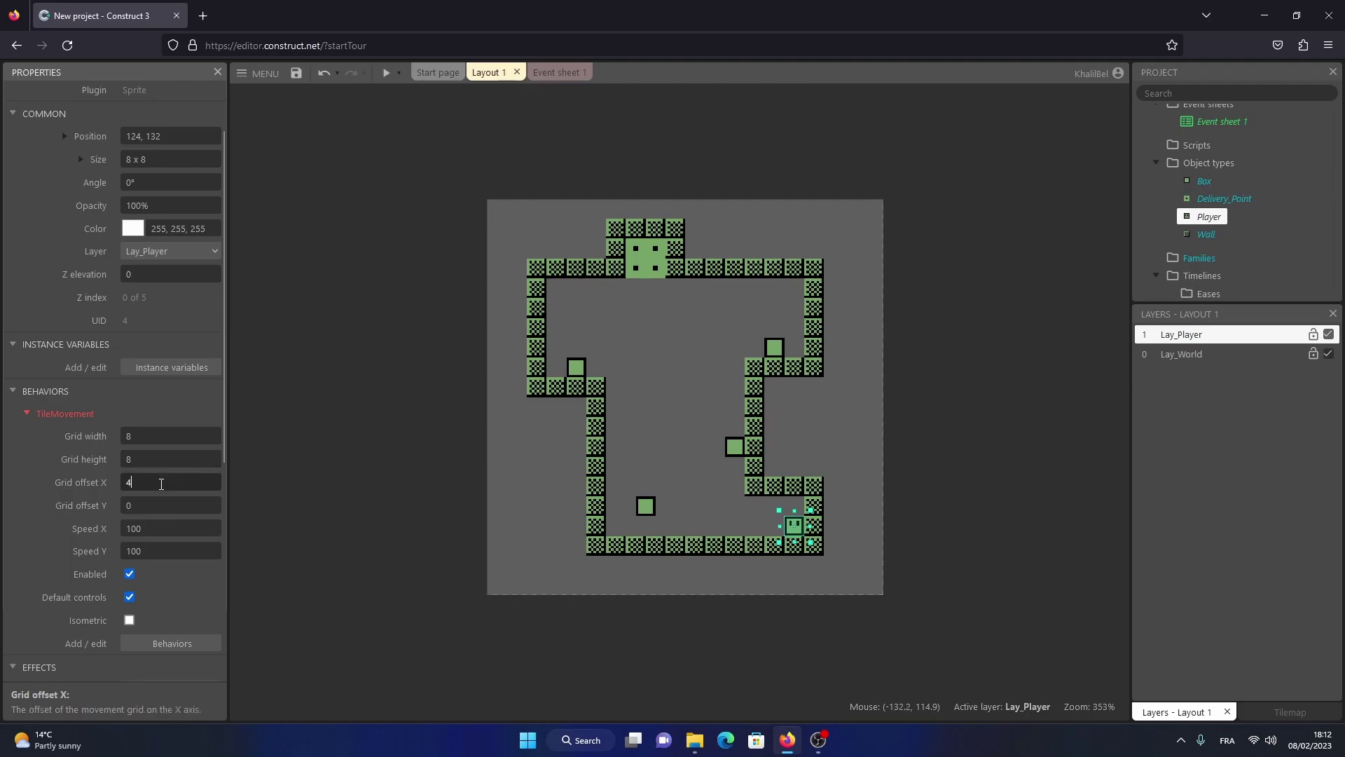
click(156, 527)
text(128)
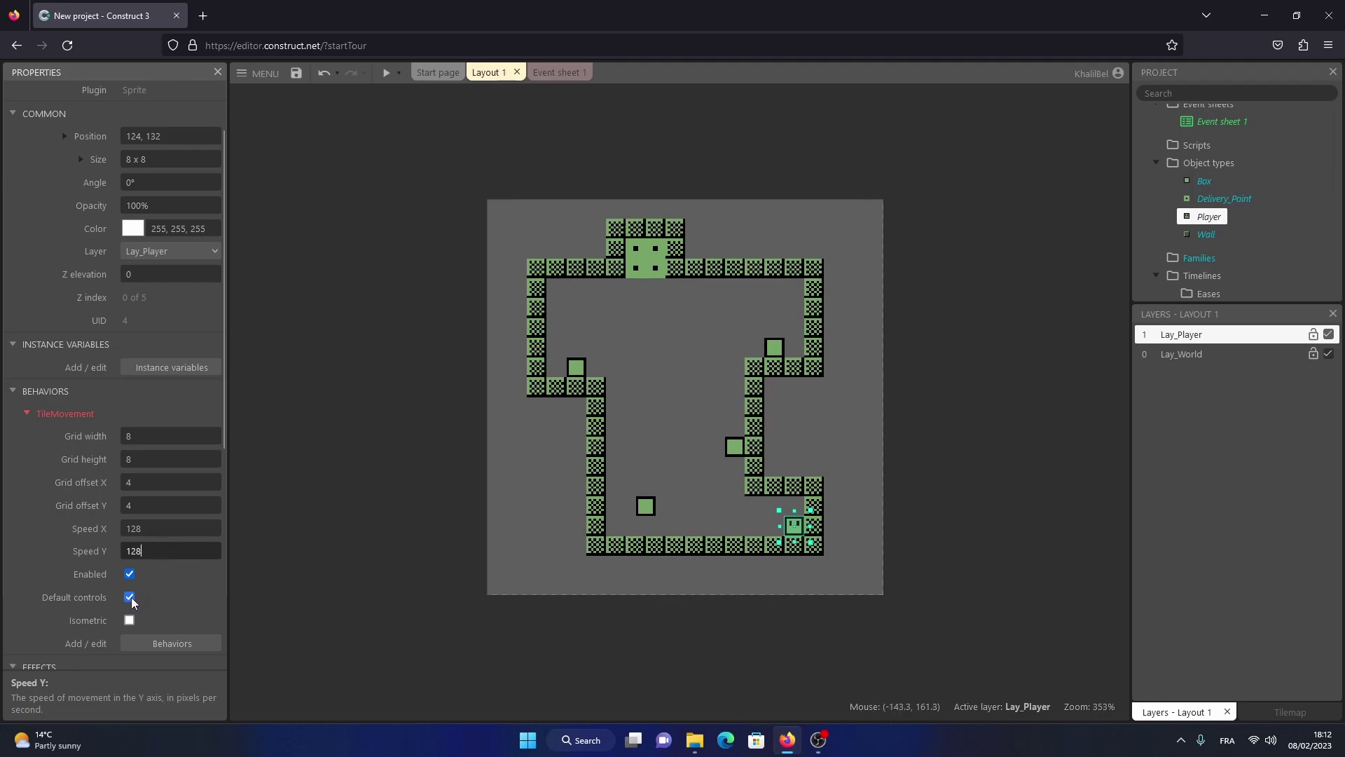
click(130, 597)
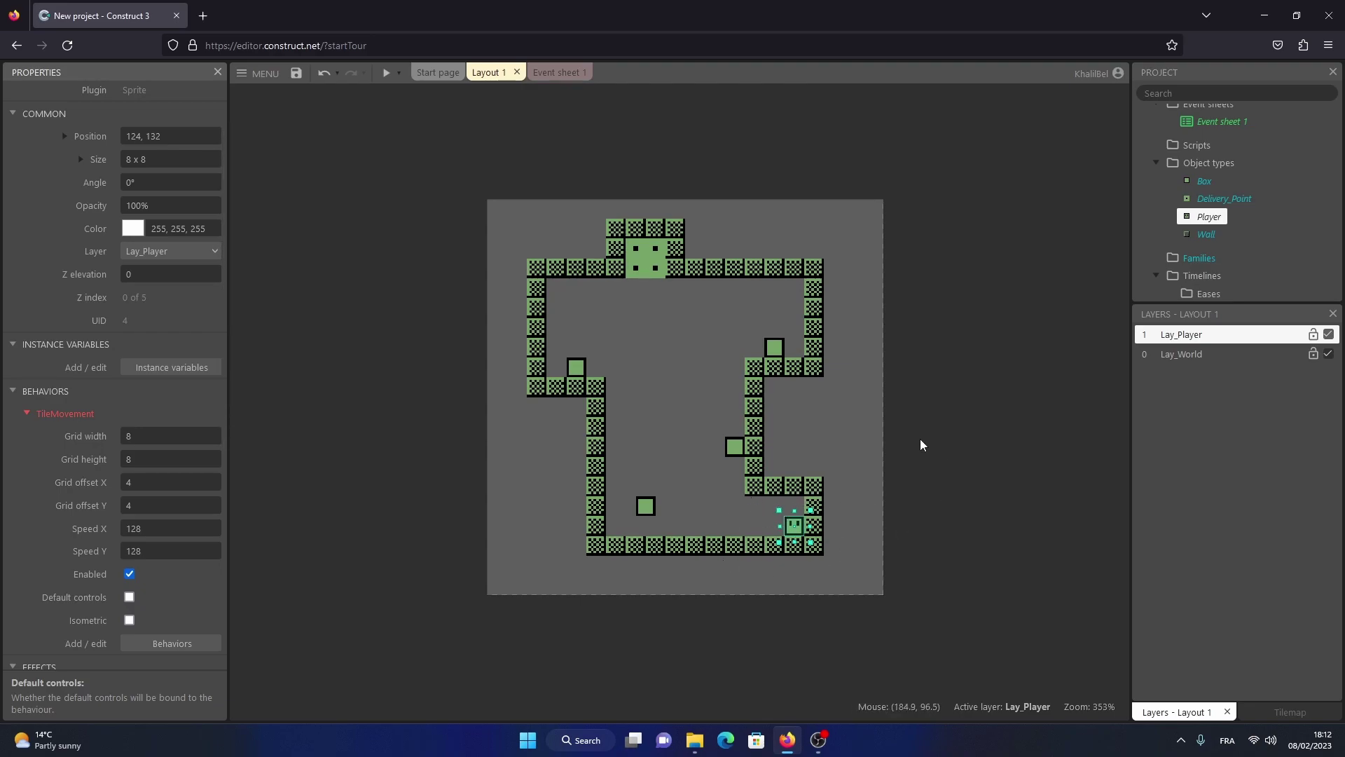
- Add the Solid behavior to the Wall tilemap
click(1207, 237)
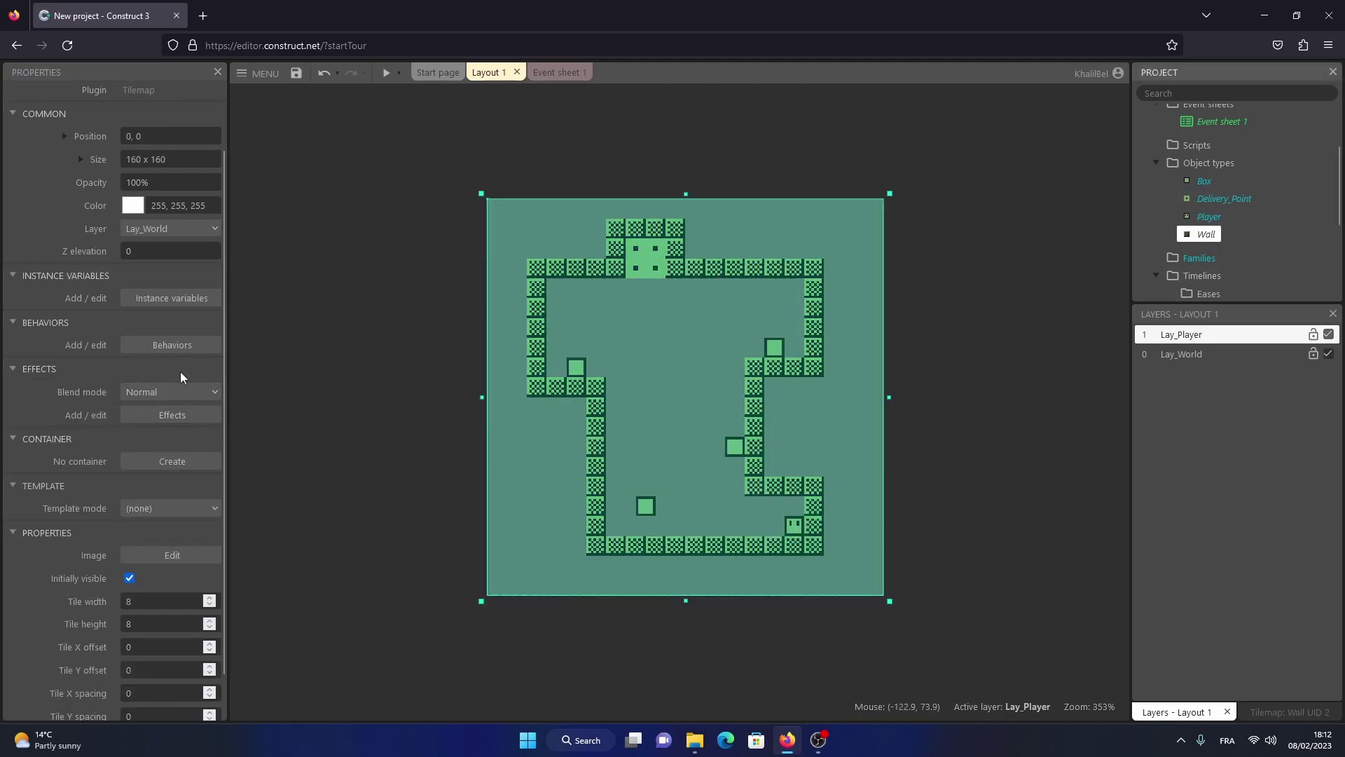
click(176, 344)
click(614, 481)
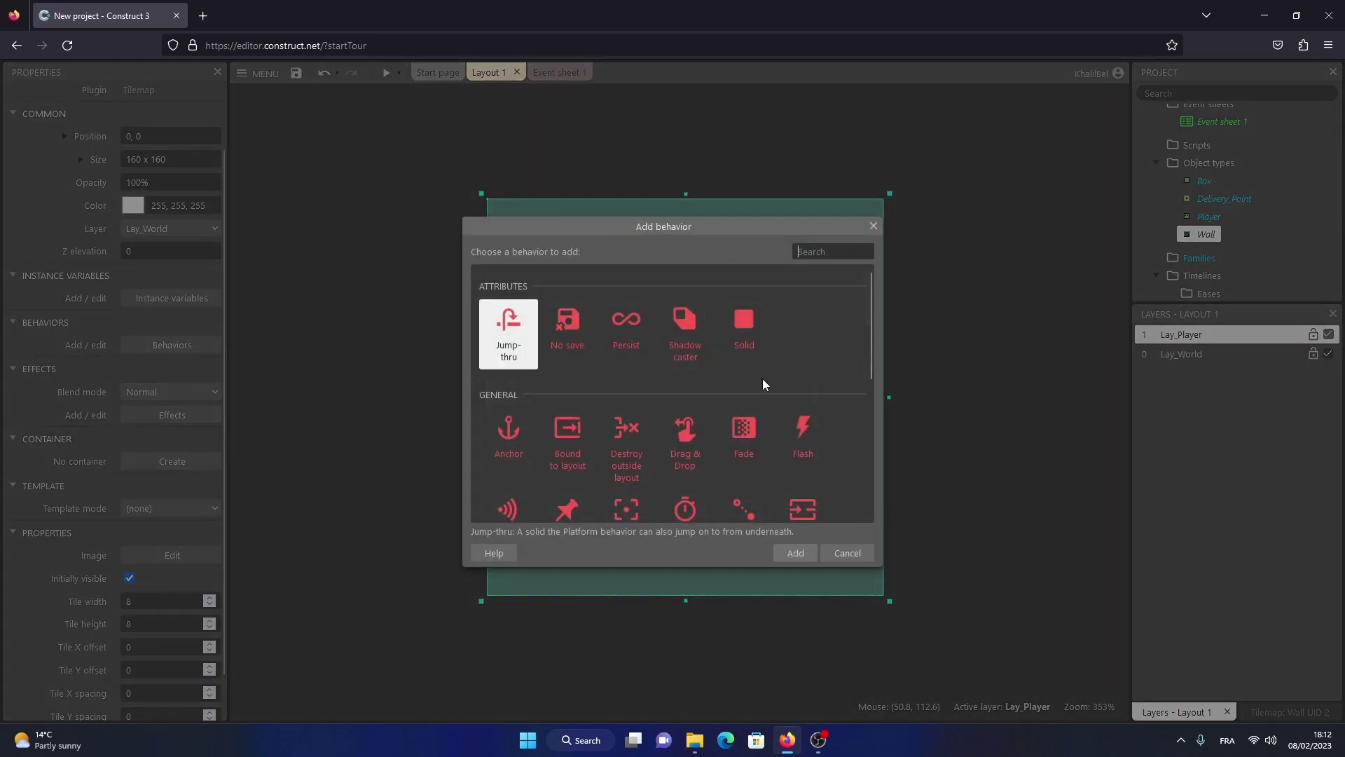
double_click(762, 339)
click(803, 297)
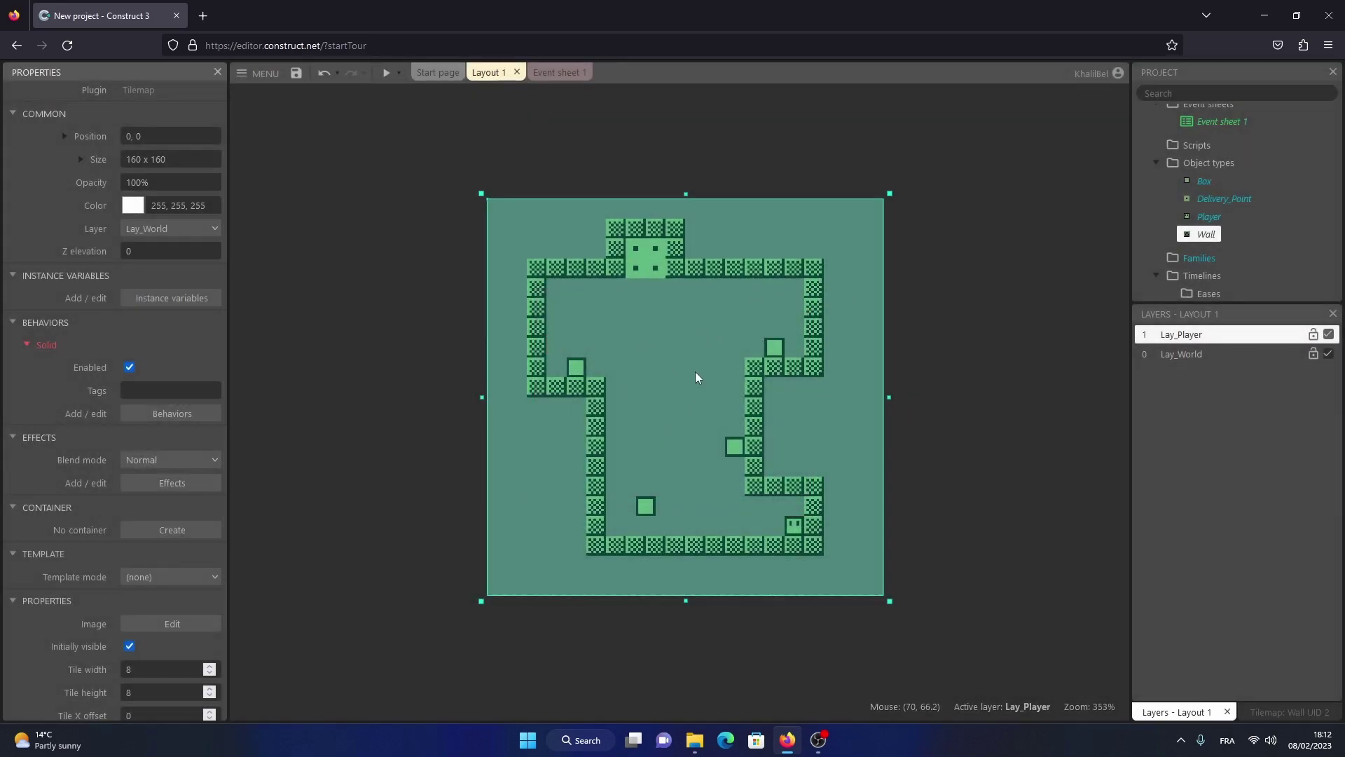
- Insert a Keyboard input object into the project
click(924, 335)
right_click(822, 163)
click(841, 175)
scroll(601, 364, down, 8)
click(591, 337)
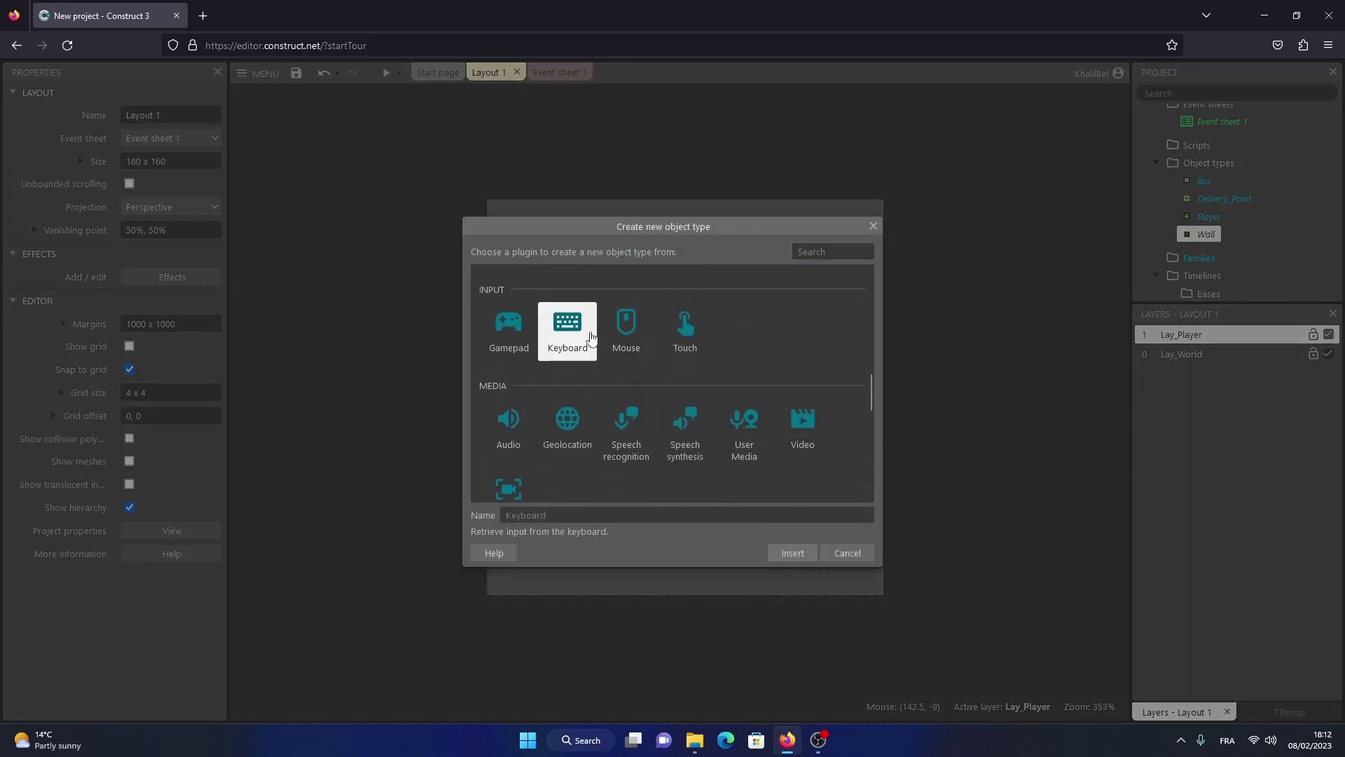
double_click(591, 337)
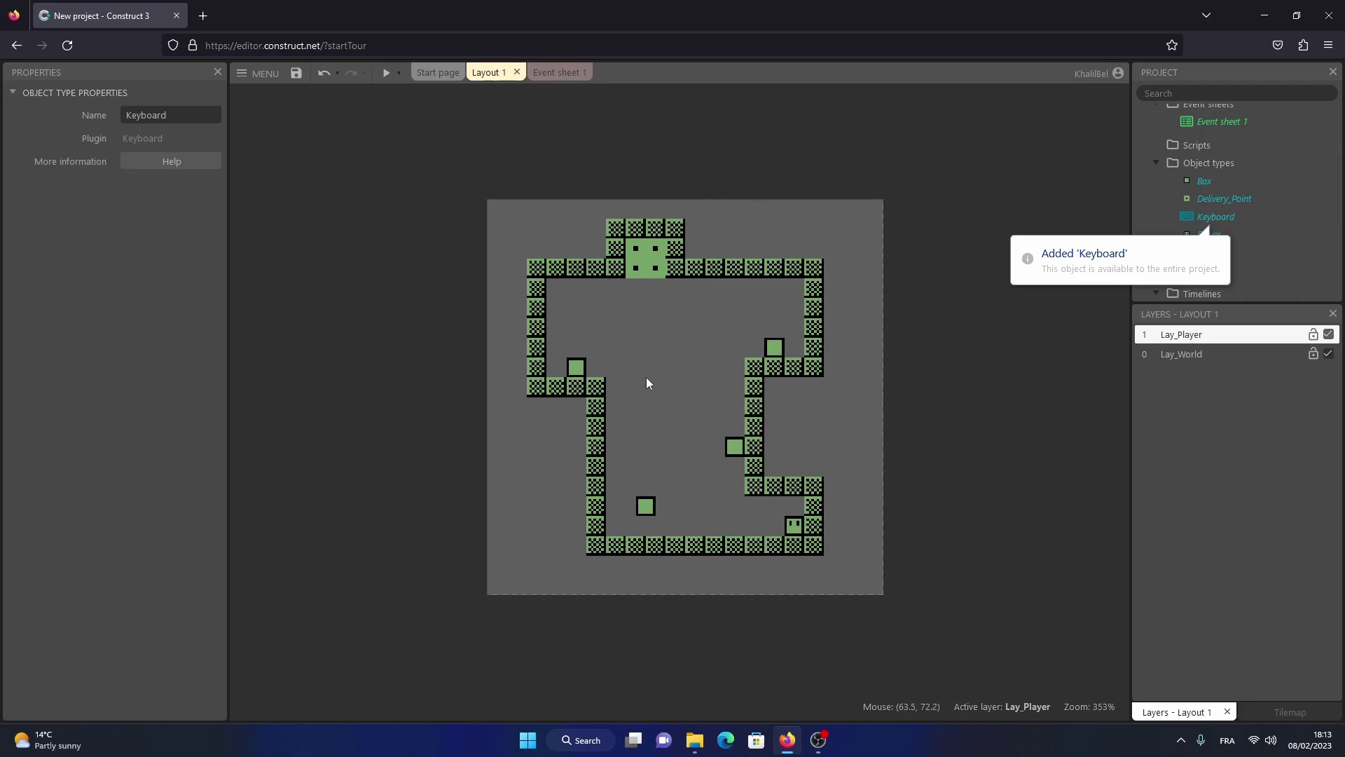
- Create an event in Event sheet 1 with the Keyboard condition On key pressed for the left arrow
click(557, 73)
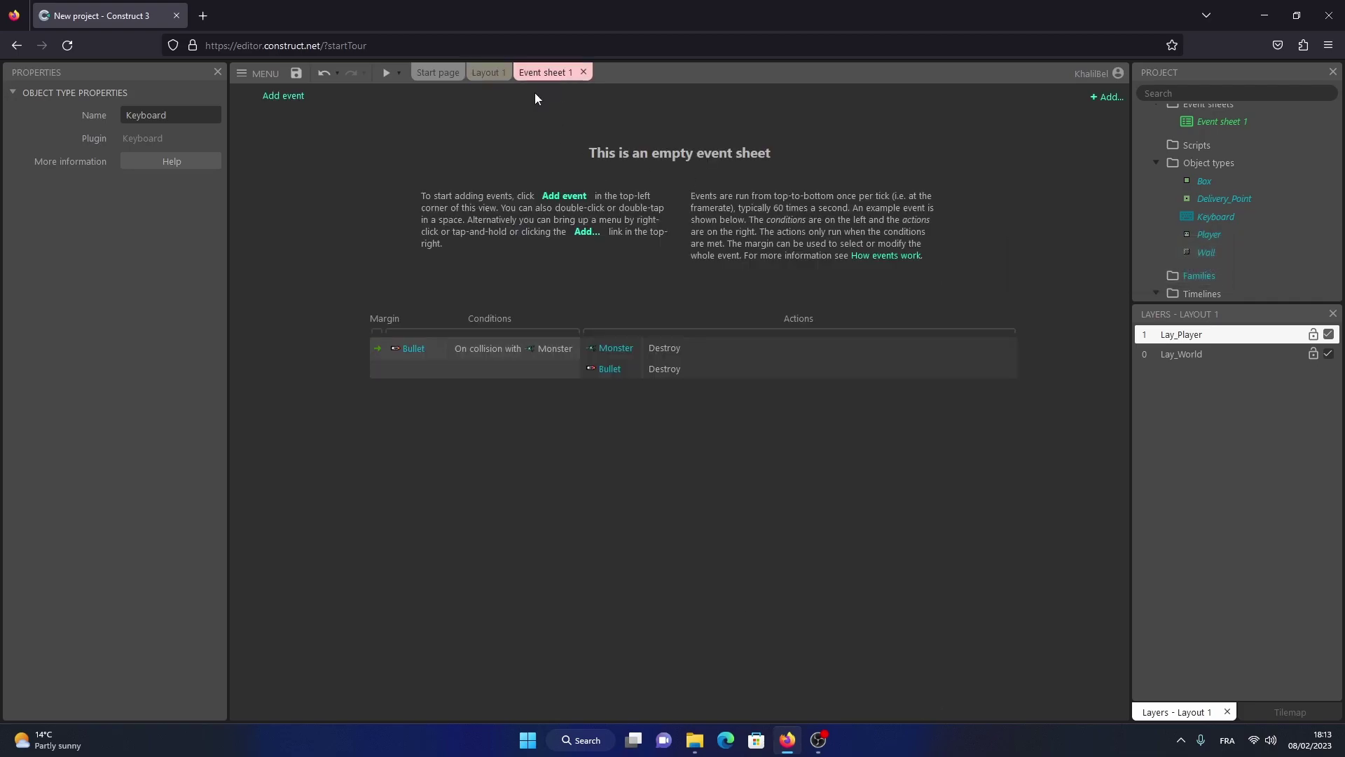
click(285, 100)
double_click(679, 319)
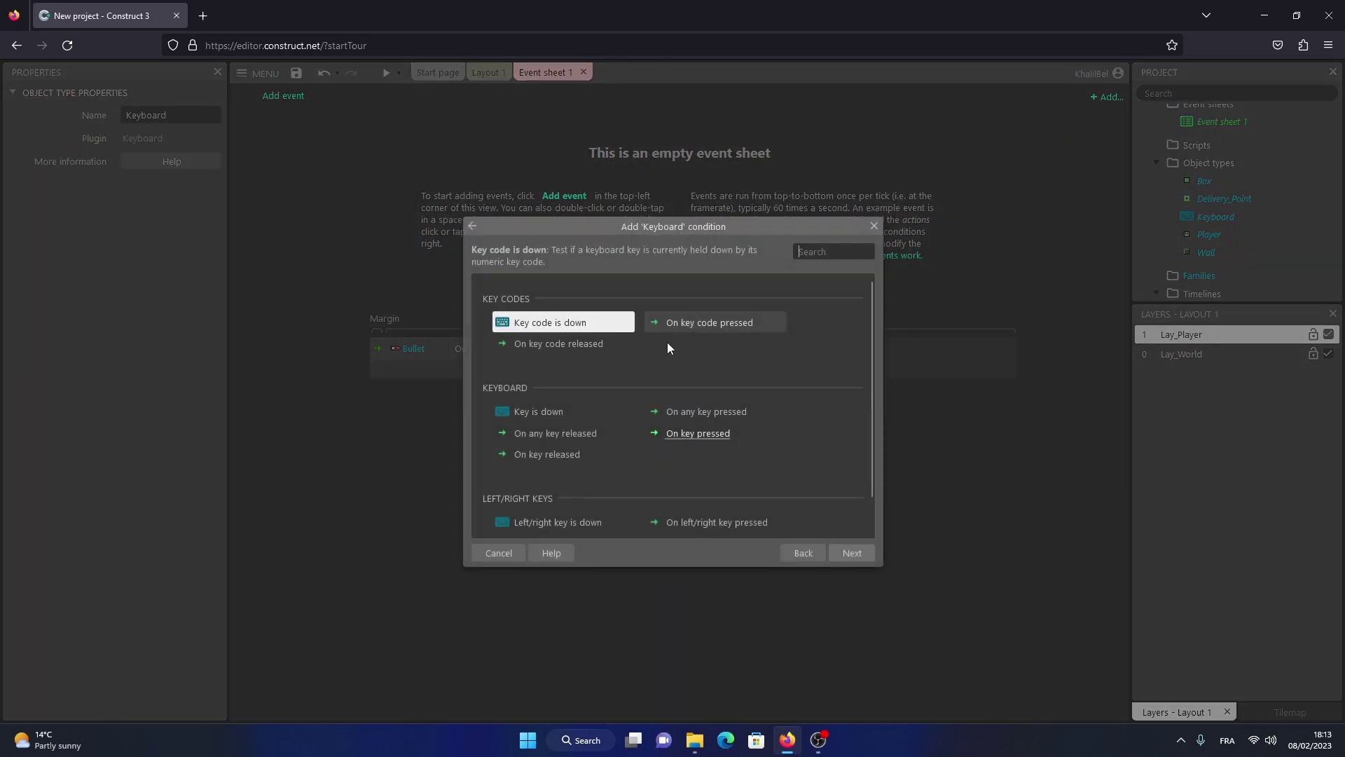
scroll(670, 479, down, 1)
double_click(684, 401)
click(670, 373)
key(Left)
click(711, 459)
click(815, 483)
- Add a sub-event to the left-arrow event that checks whether the Player is overlapping the Box at offset -8, 0
right_click(281, 102)
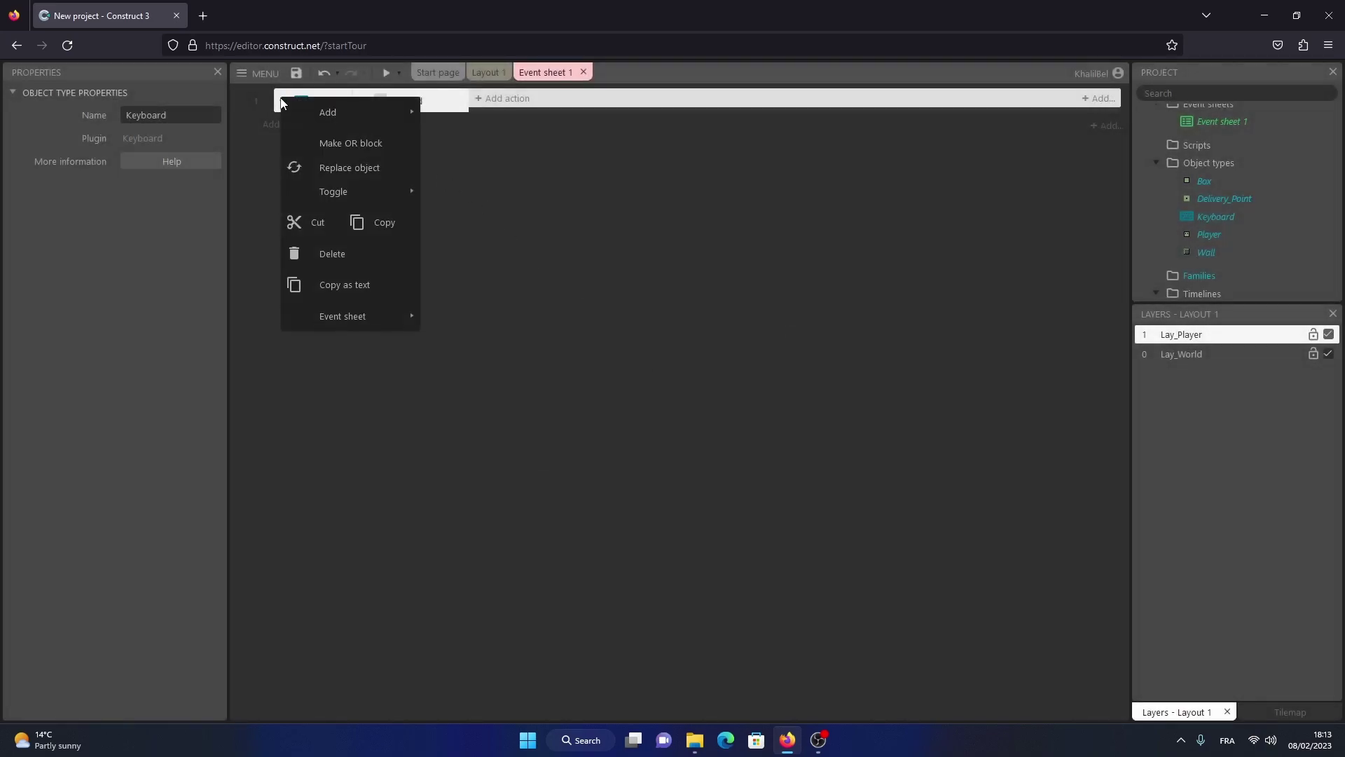
mouse_move(372, 118)
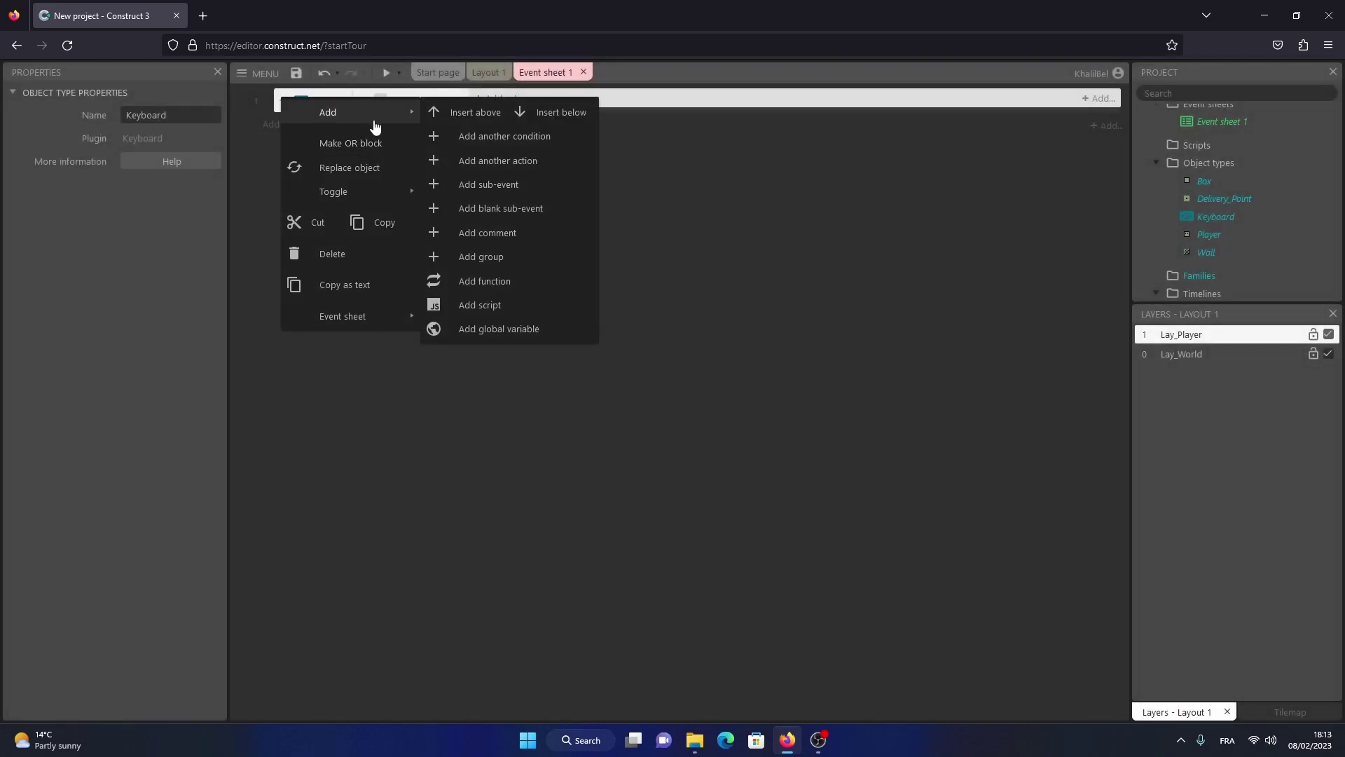
click(499, 185)
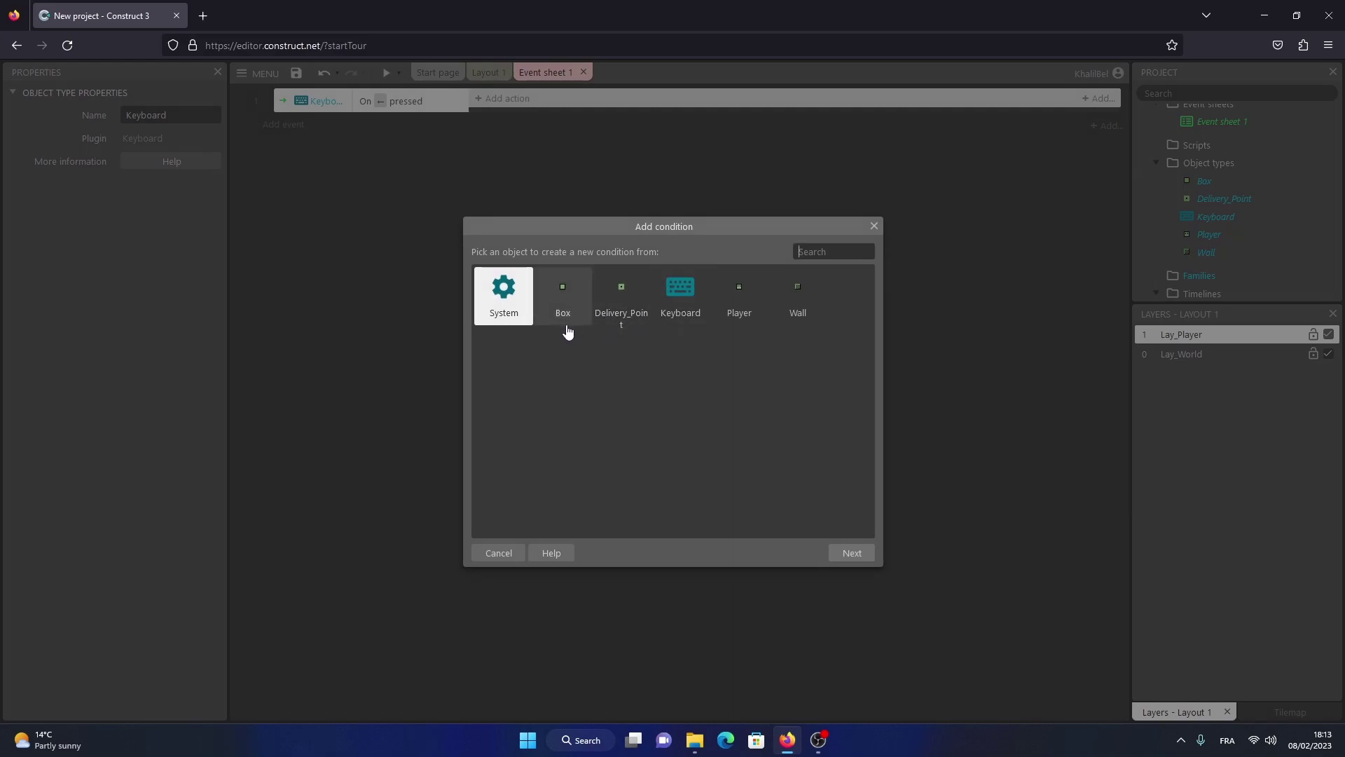
double_click(740, 308)
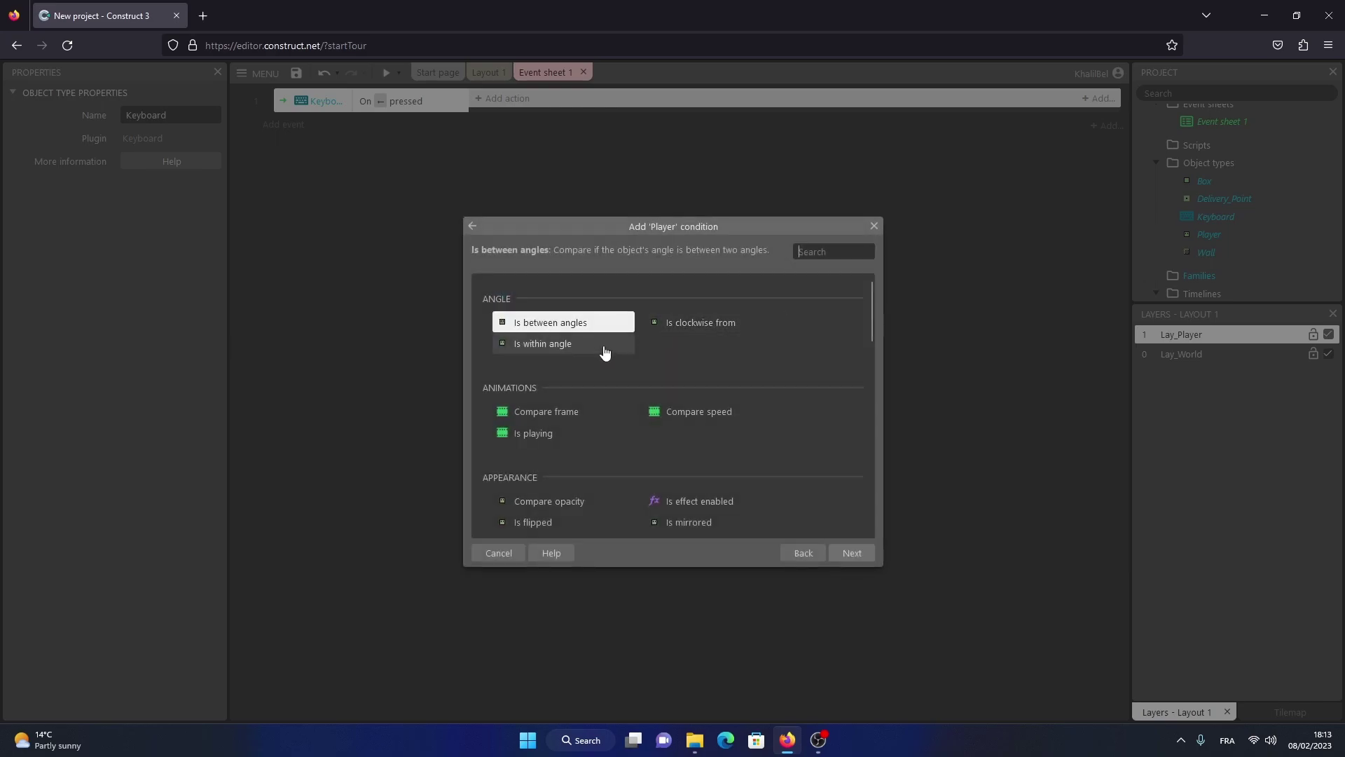
text(is ov)
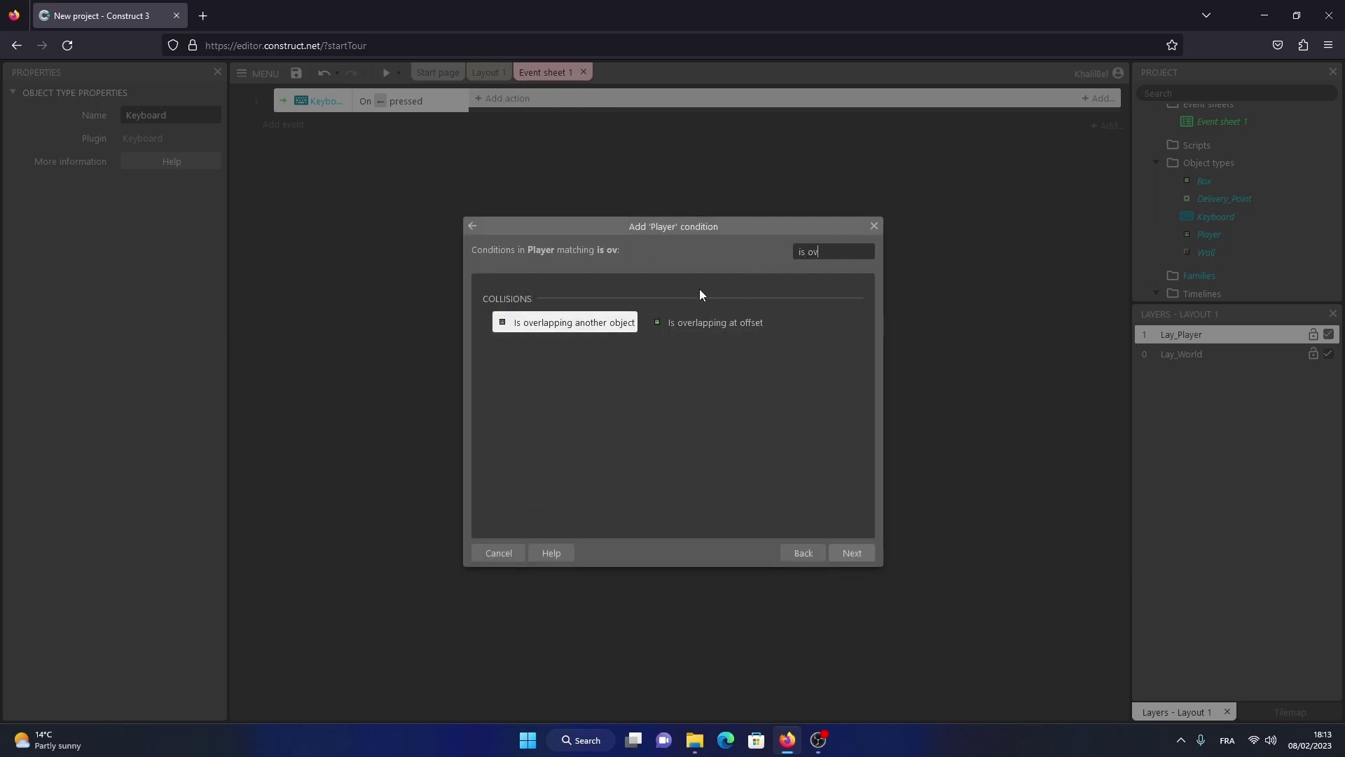
double_click(697, 323)
click(676, 376)
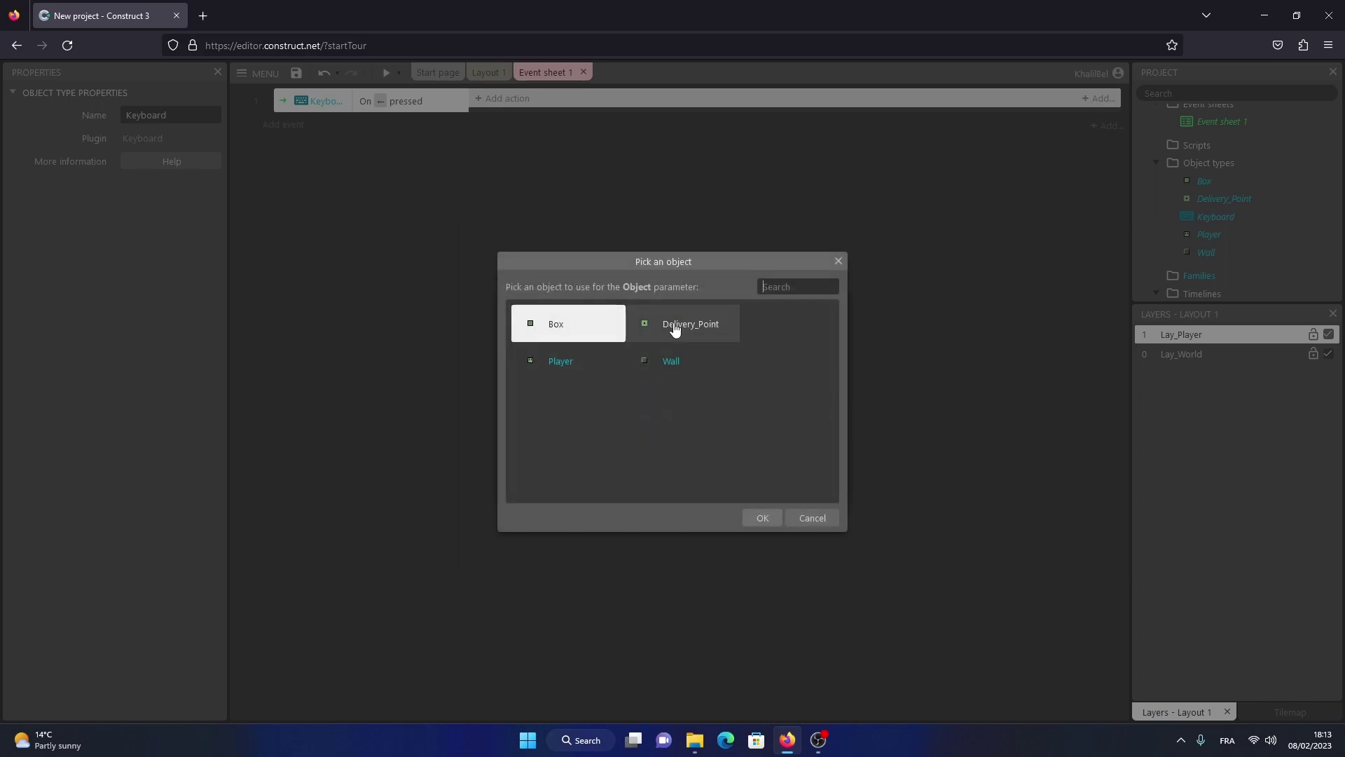
double_click(559, 324)
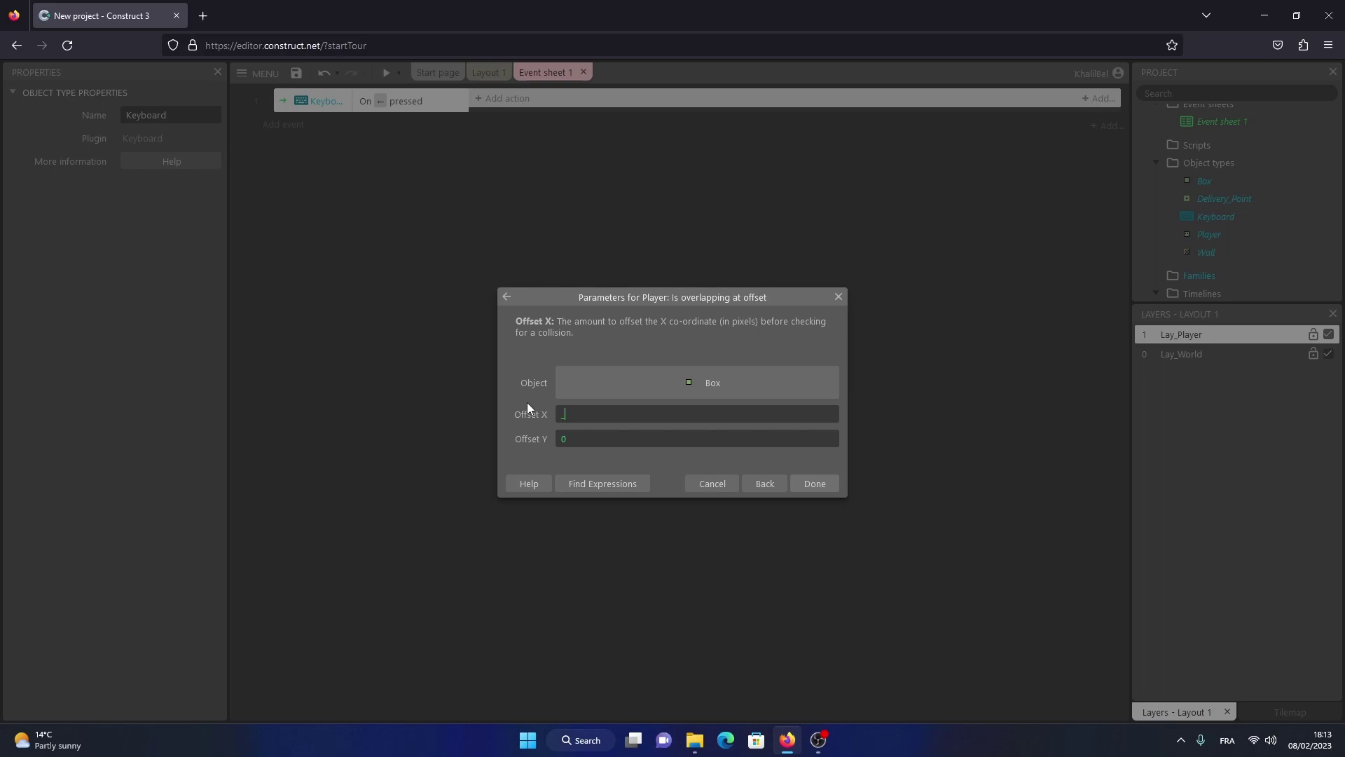
text(8)
key(ctrl+a)
click(815, 483)
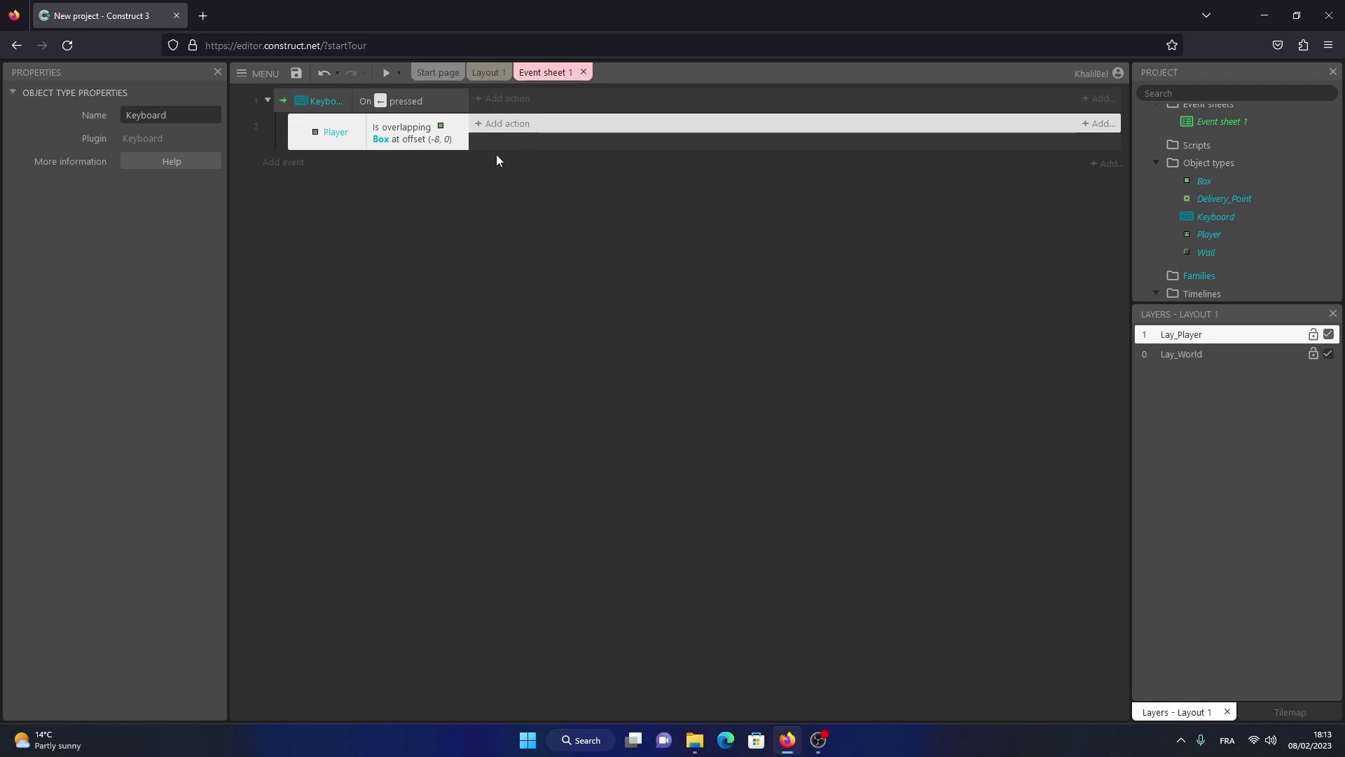
- Add a Box action to the overlap sub-event that simulates the TileMovement control Left
click(503, 123)
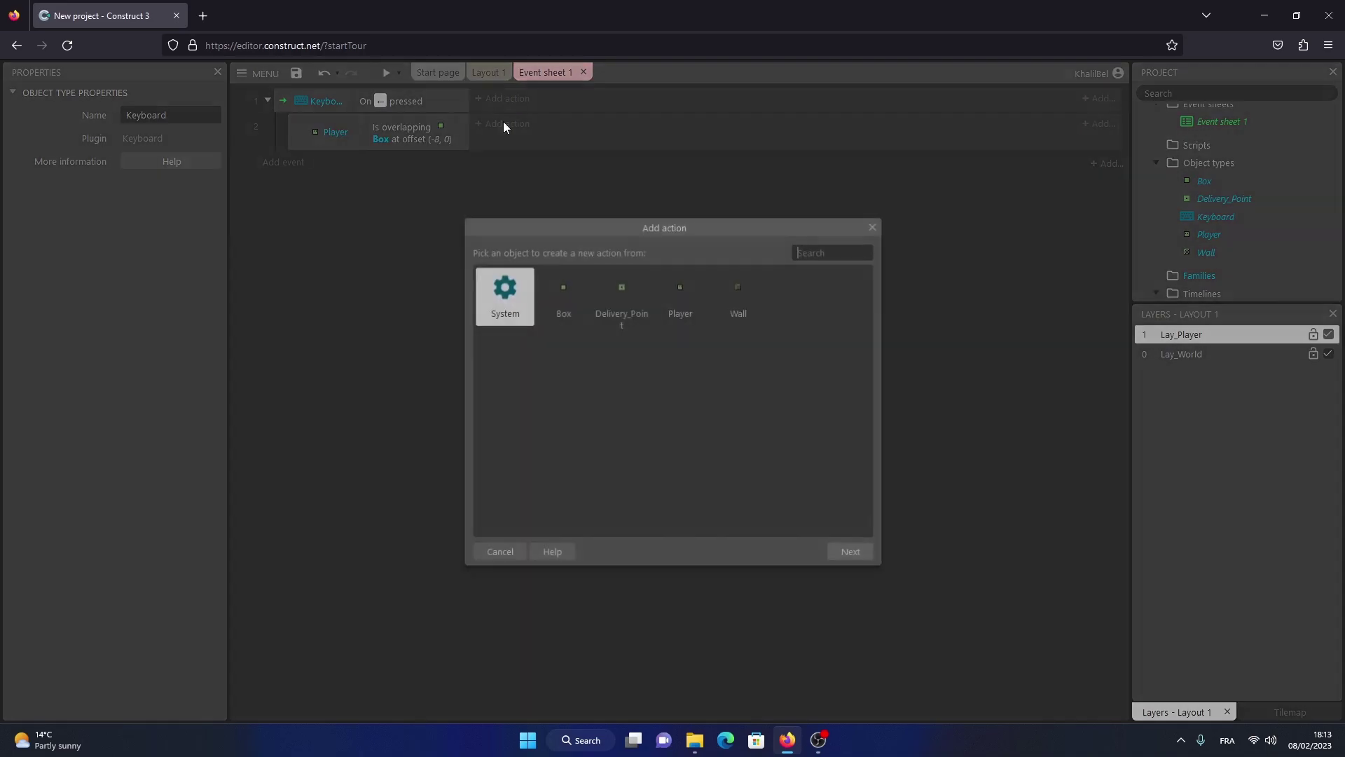
double_click(564, 293)
scroll(600, 390, down, 10)
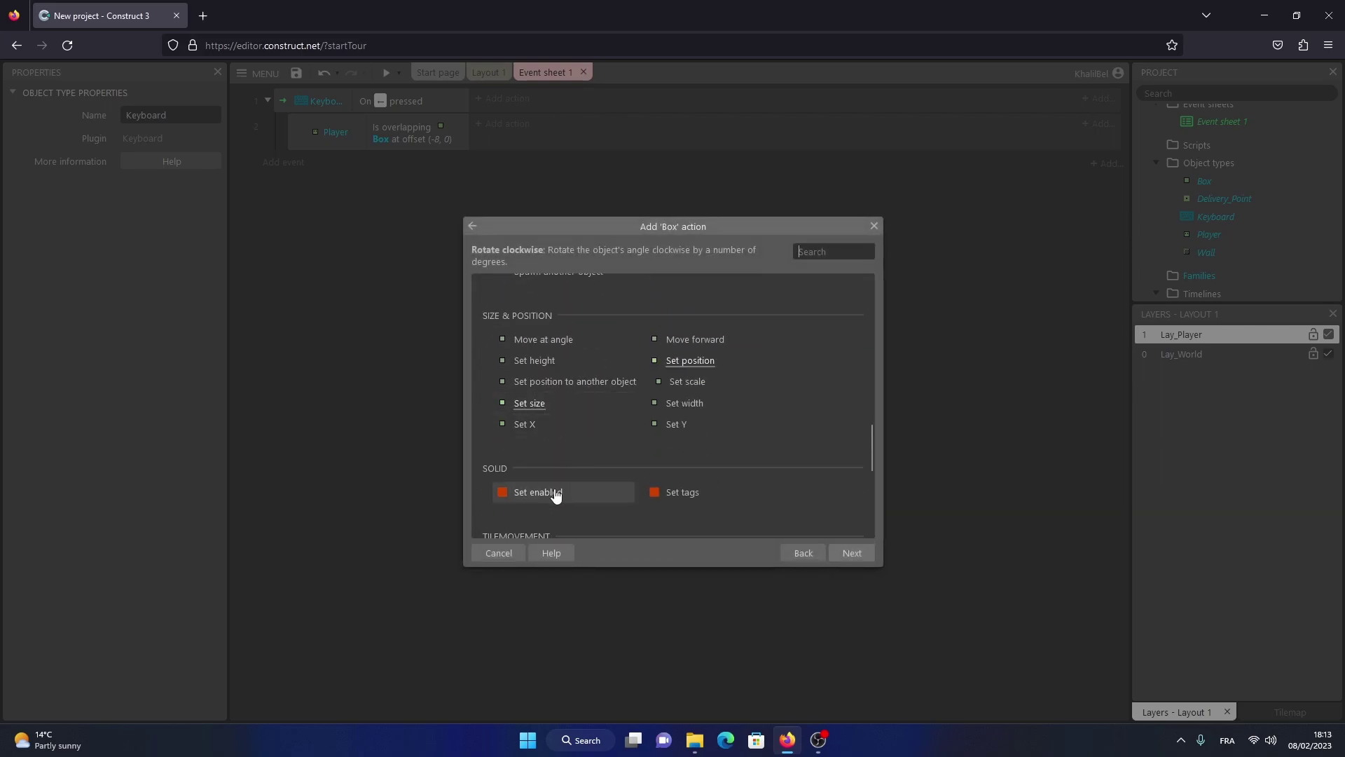
scroll(554, 494, down, 2)
double_click(565, 485)
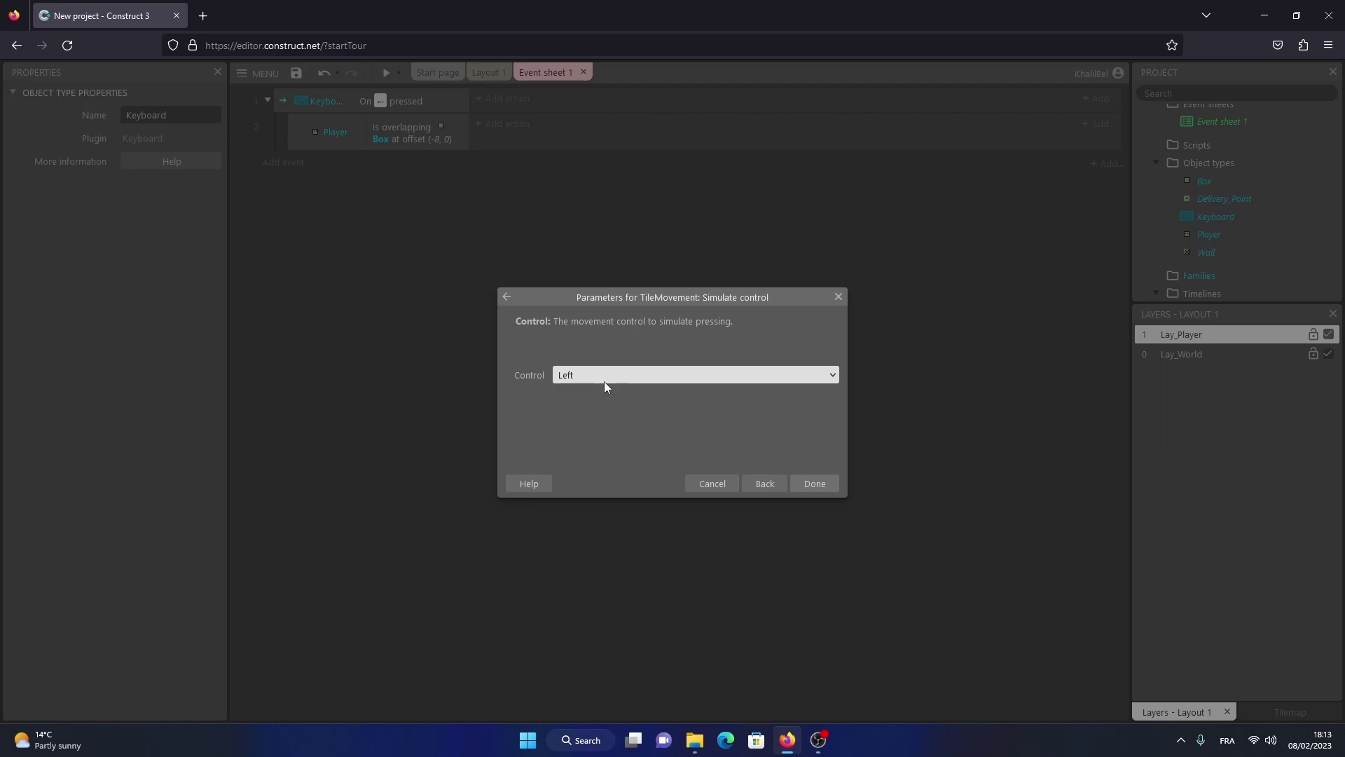
click(806, 485)
- Add a second Box action to the overlap sub-event that sets its Solid behavior to Disabled
click(503, 146)
double_click(569, 293)
scroll(585, 434, down, 8)
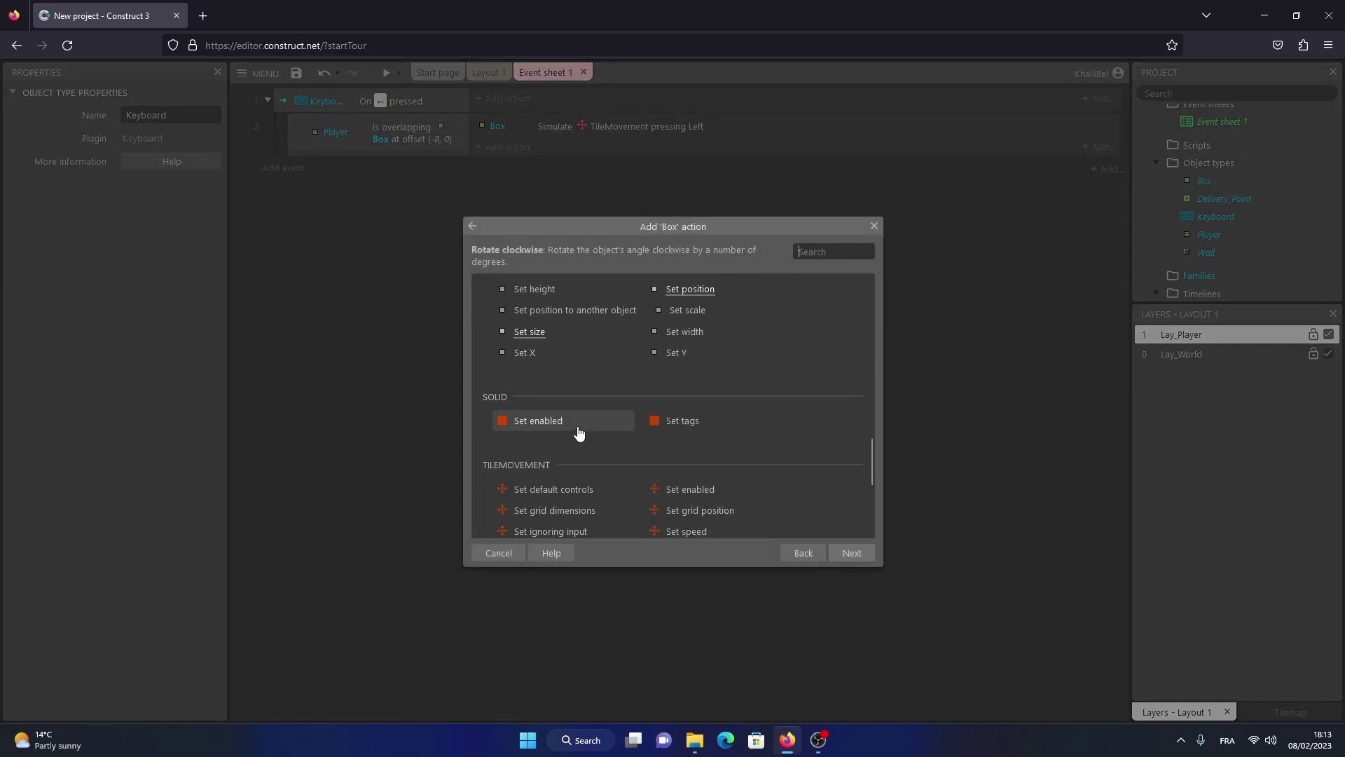
double_click(579, 424)
click(608, 376)
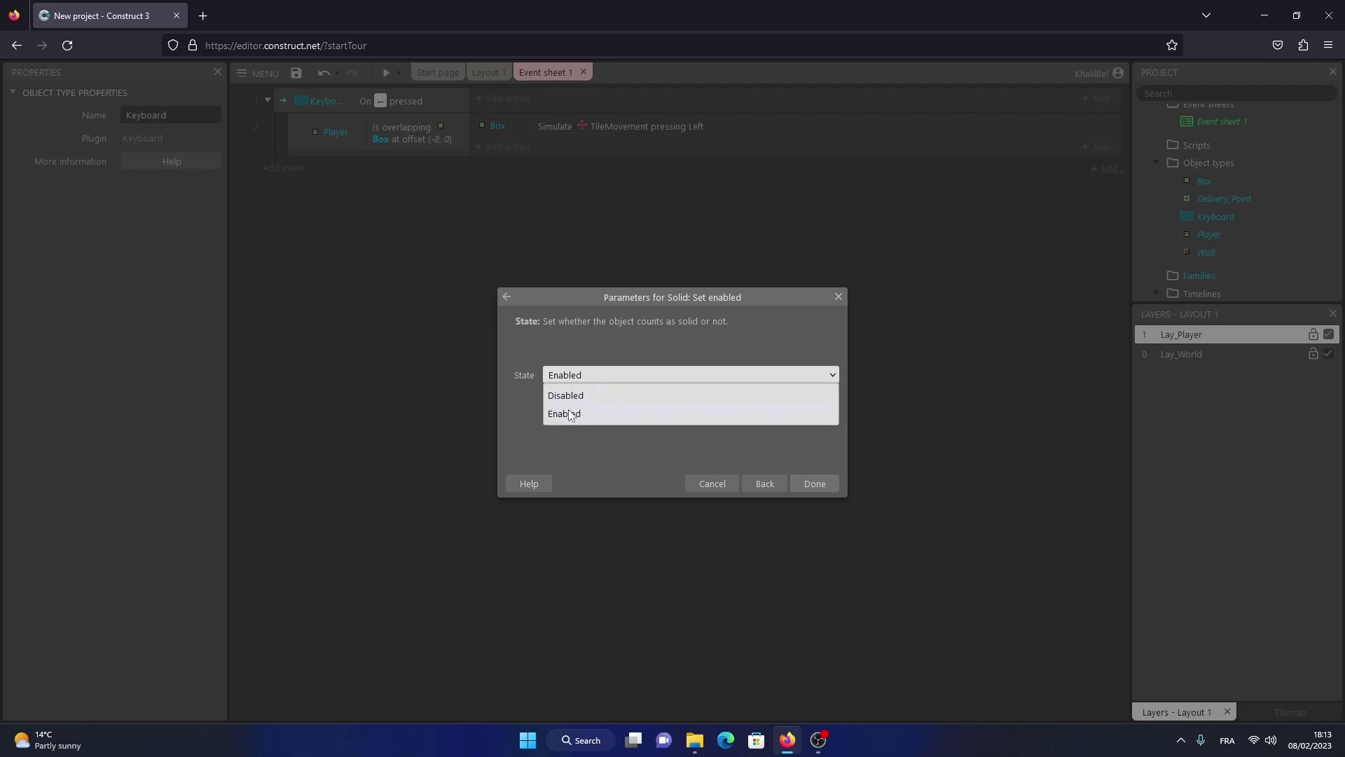
click(584, 396)
click(807, 485)
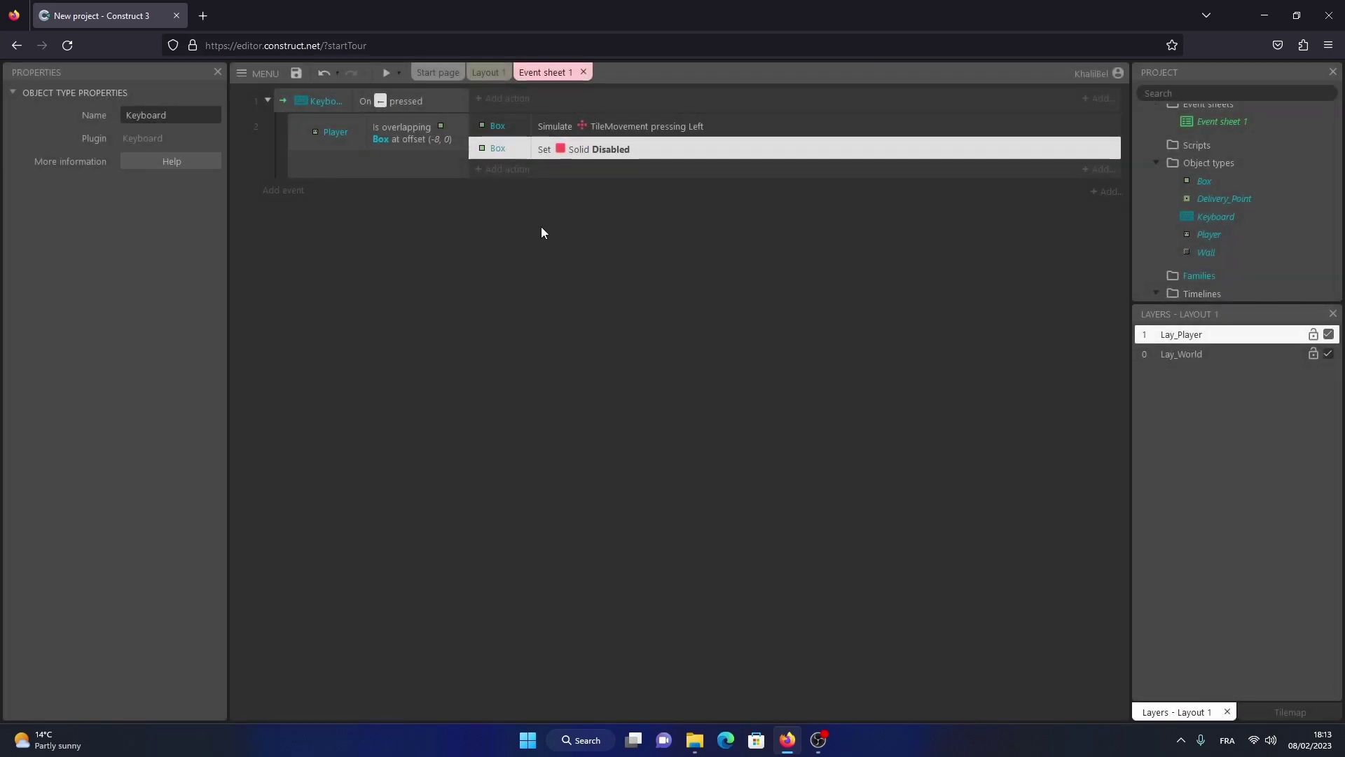
- Add a Player action to the overlap sub-event that simulates the TileMovement control Left
click(505, 170)
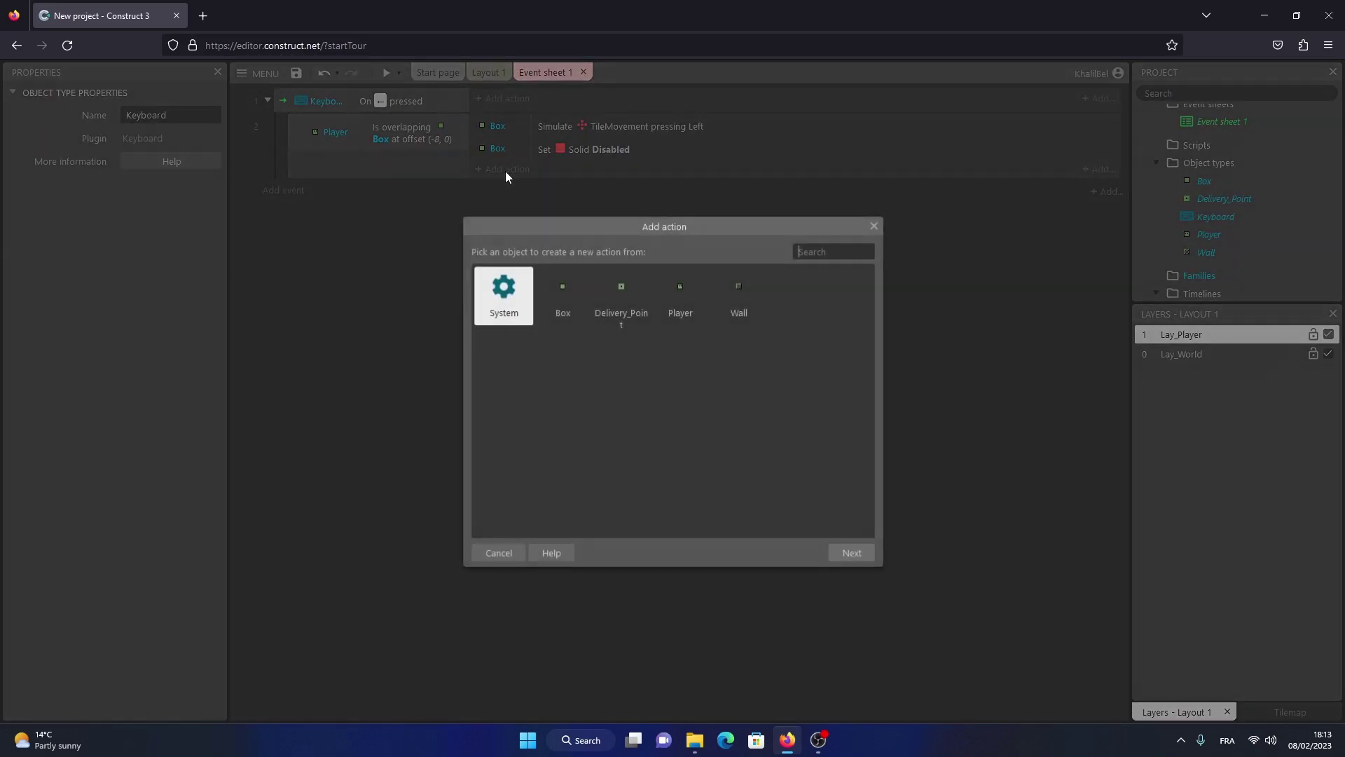
double_click(674, 308)
scroll(558, 372, down, 8)
scroll(558, 379, down, 3)
double_click(550, 340)
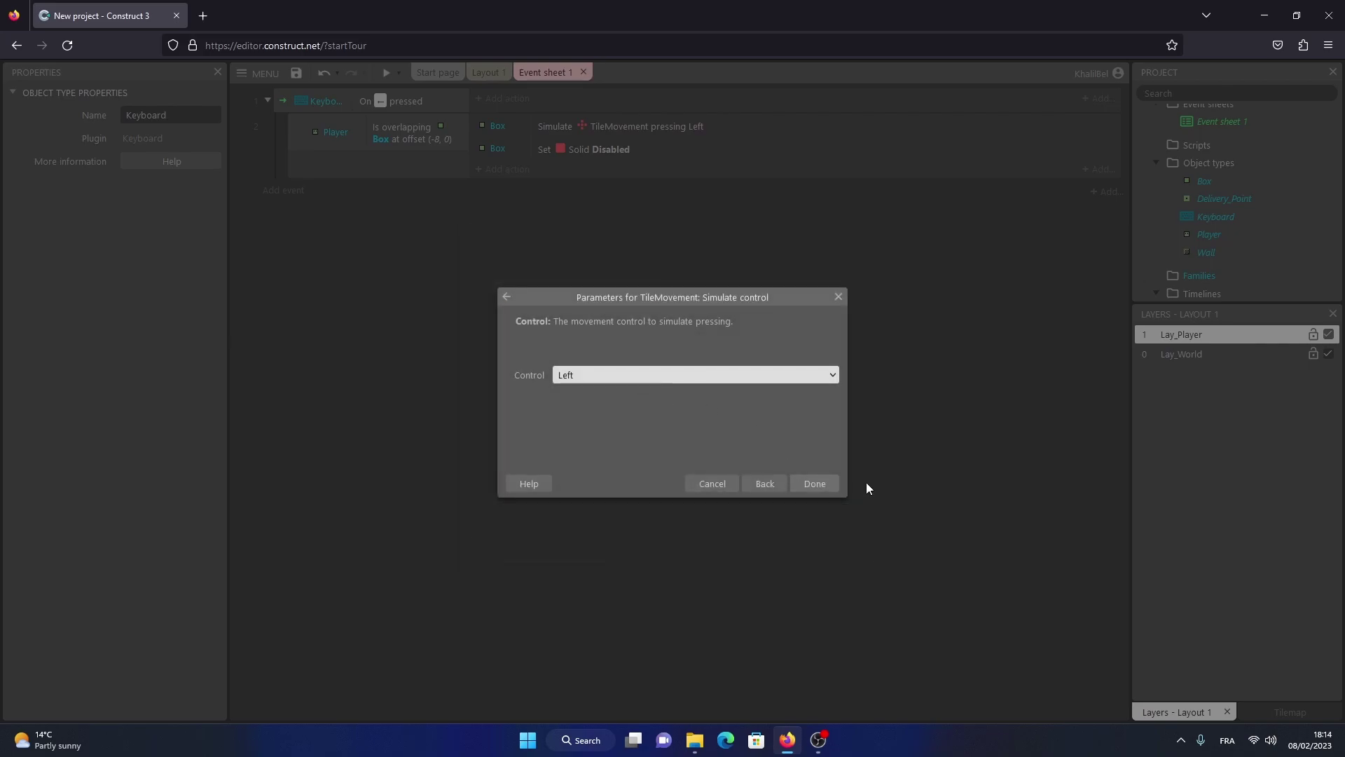
click(814, 483)
- Add an Else event after the sub-event that checks for the Player overlapping the Box
right_click(297, 133)
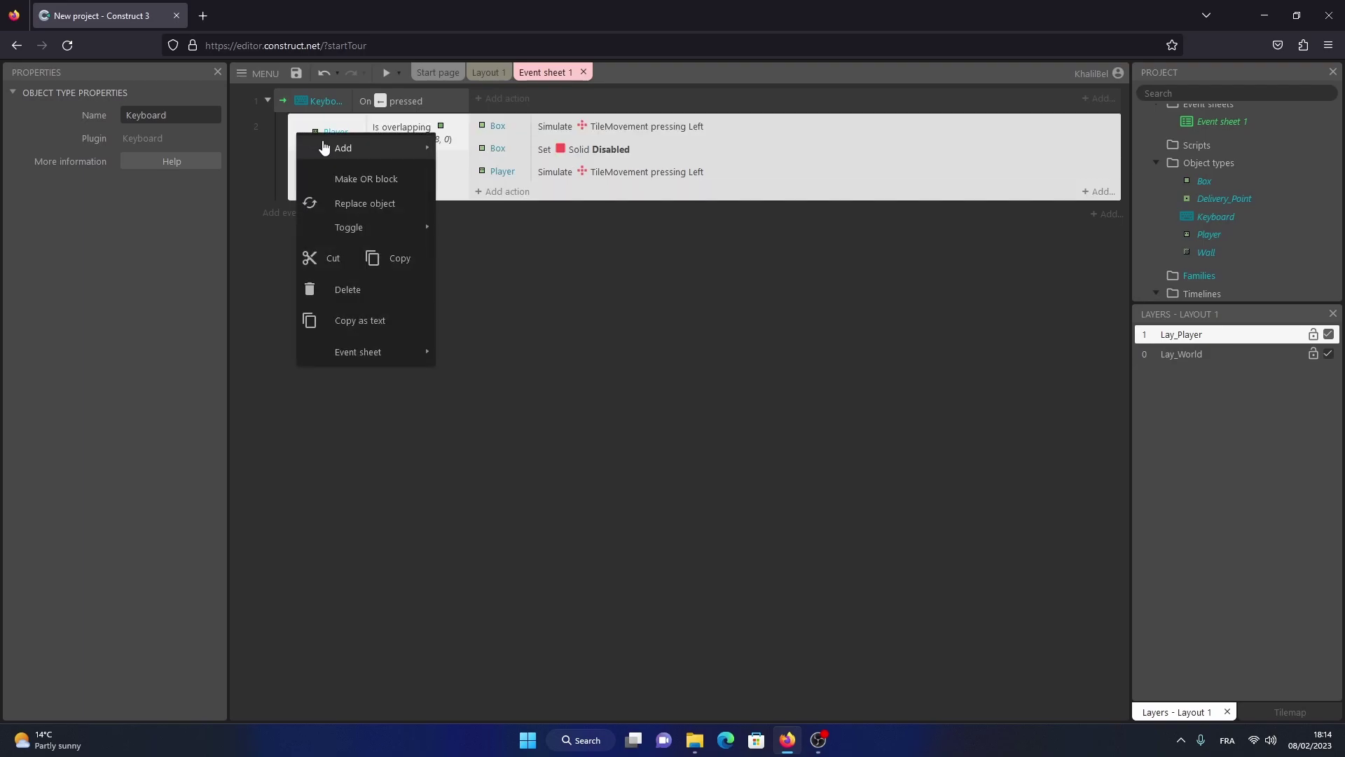
mouse_move(323, 148)
click(506, 359)
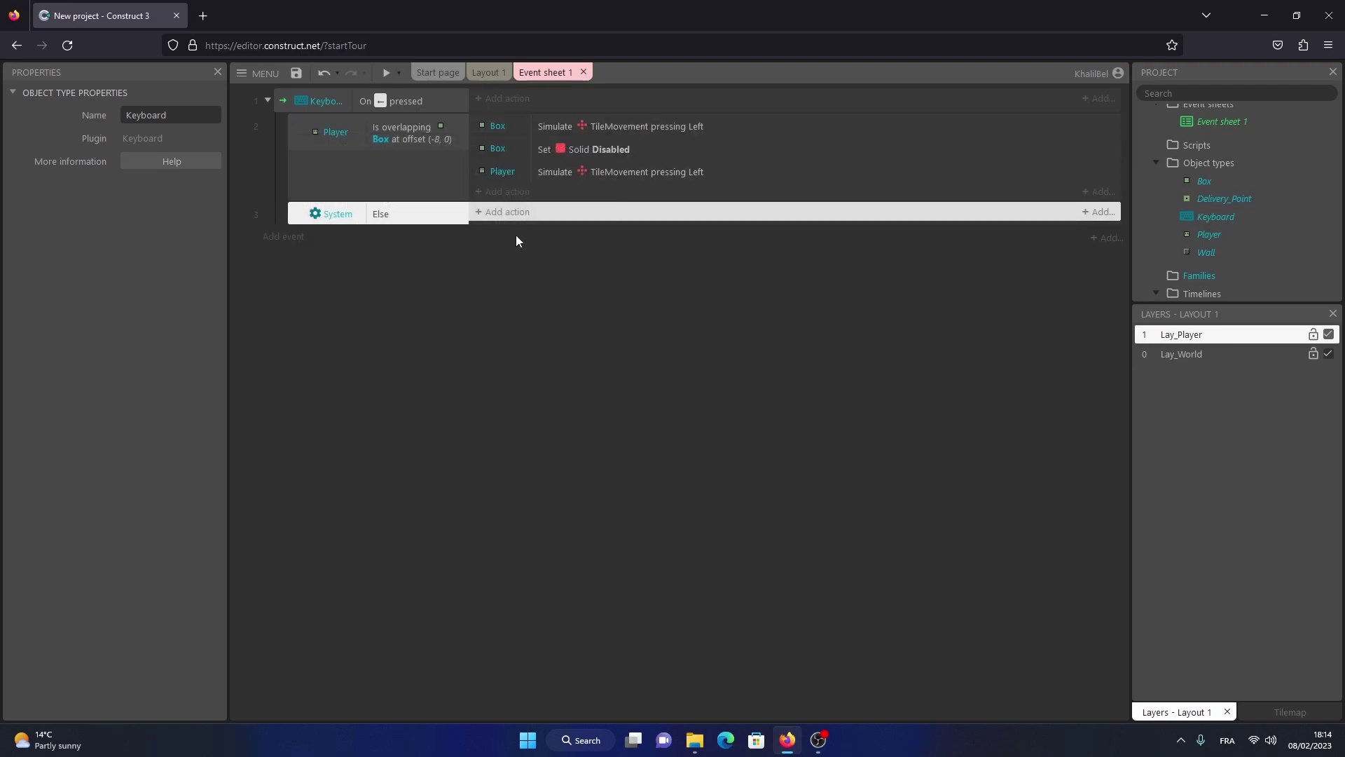
- Add a Player action to the Else event that simulates the TileMovement control Left
click(511, 220)
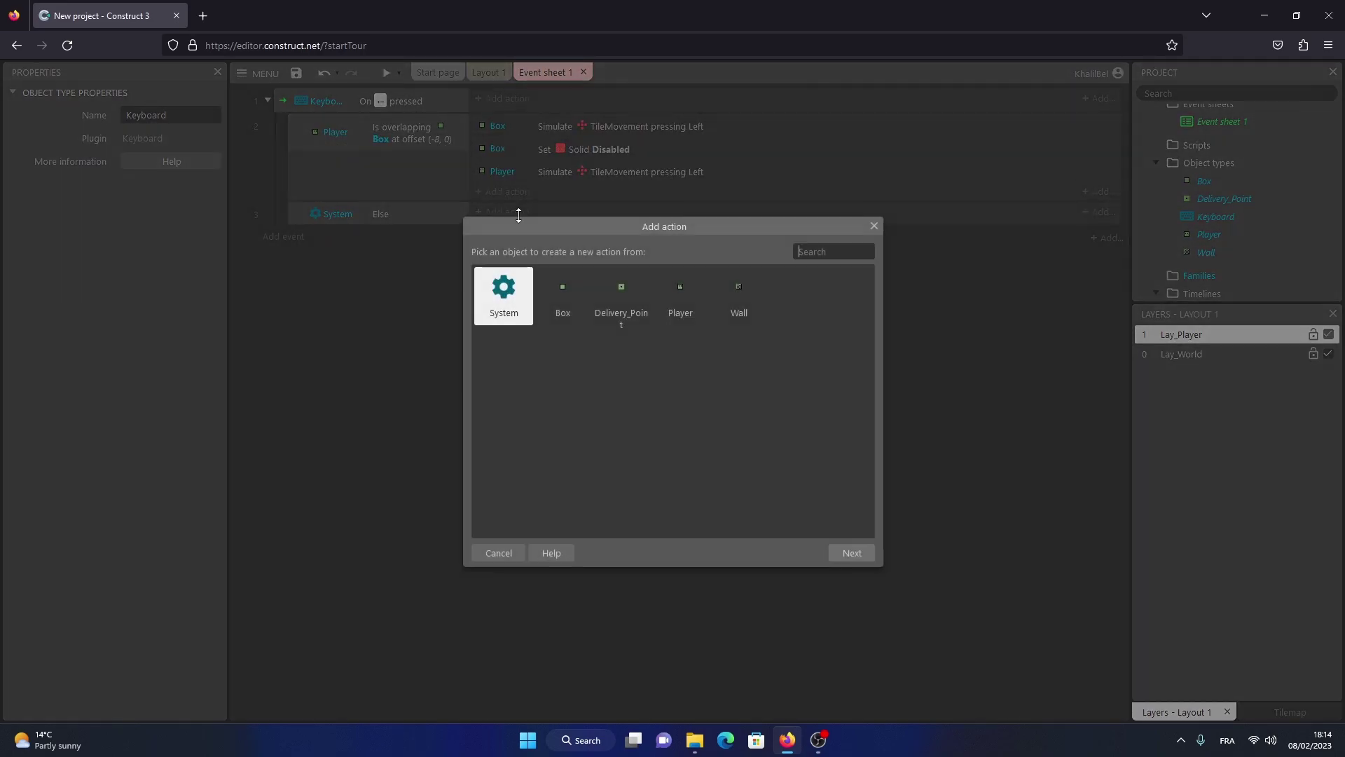
click(680, 310)
double_click(680, 310)
scroll(616, 406, down, 8)
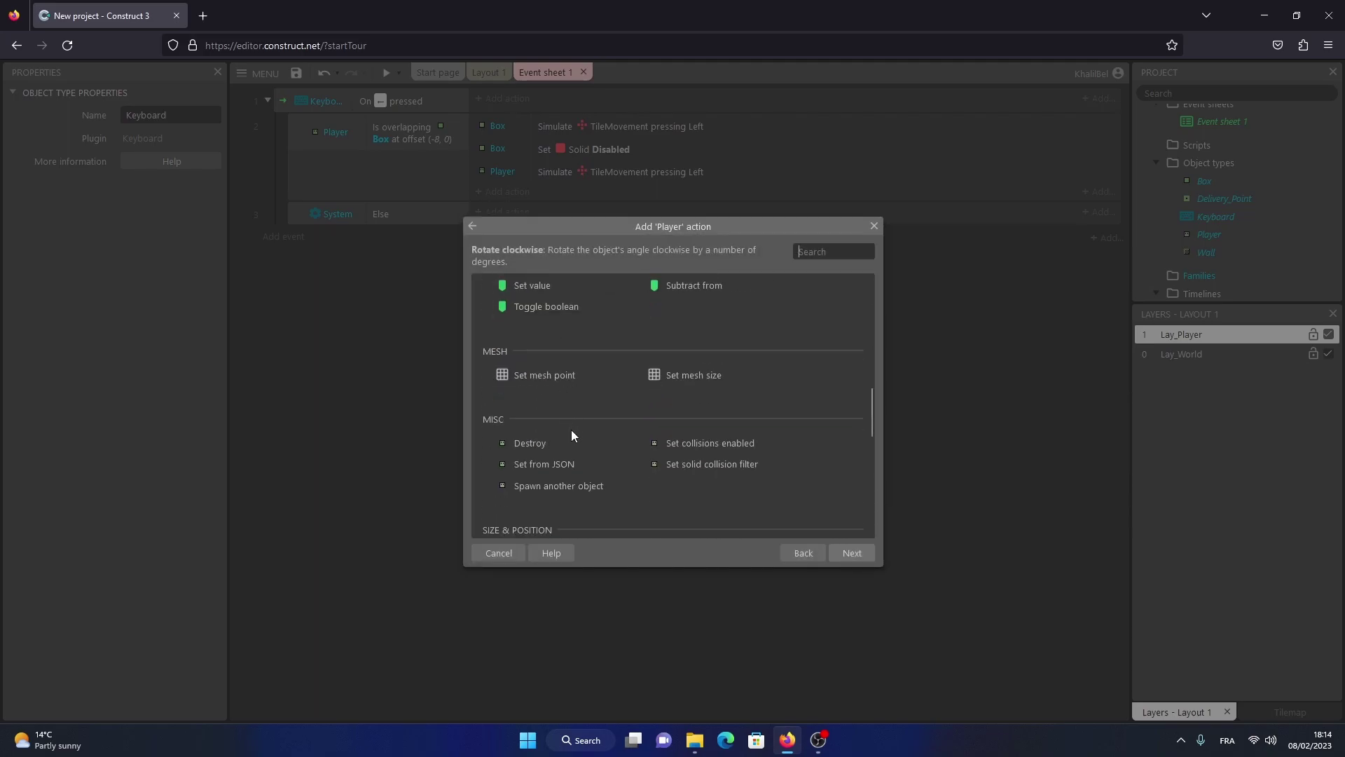
scroll(575, 461, down, 4)
double_click(554, 481)
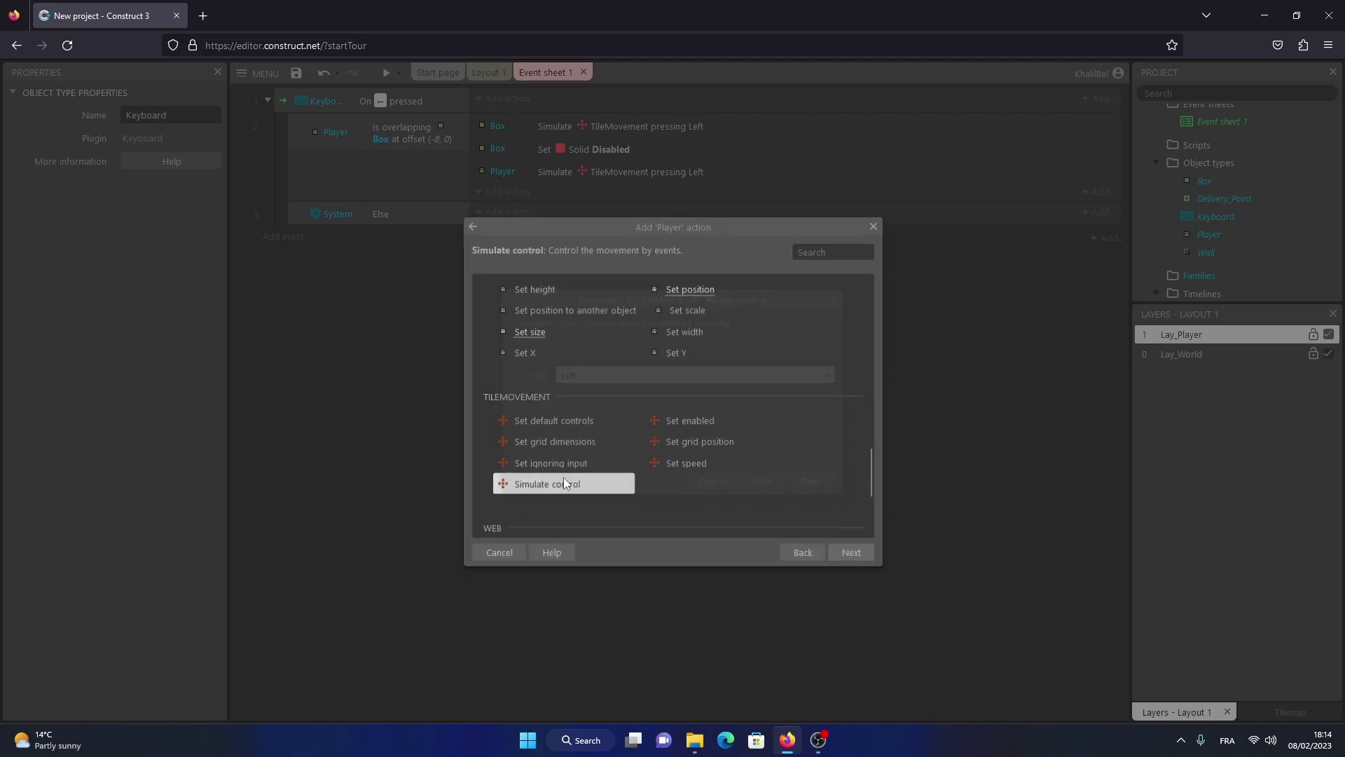